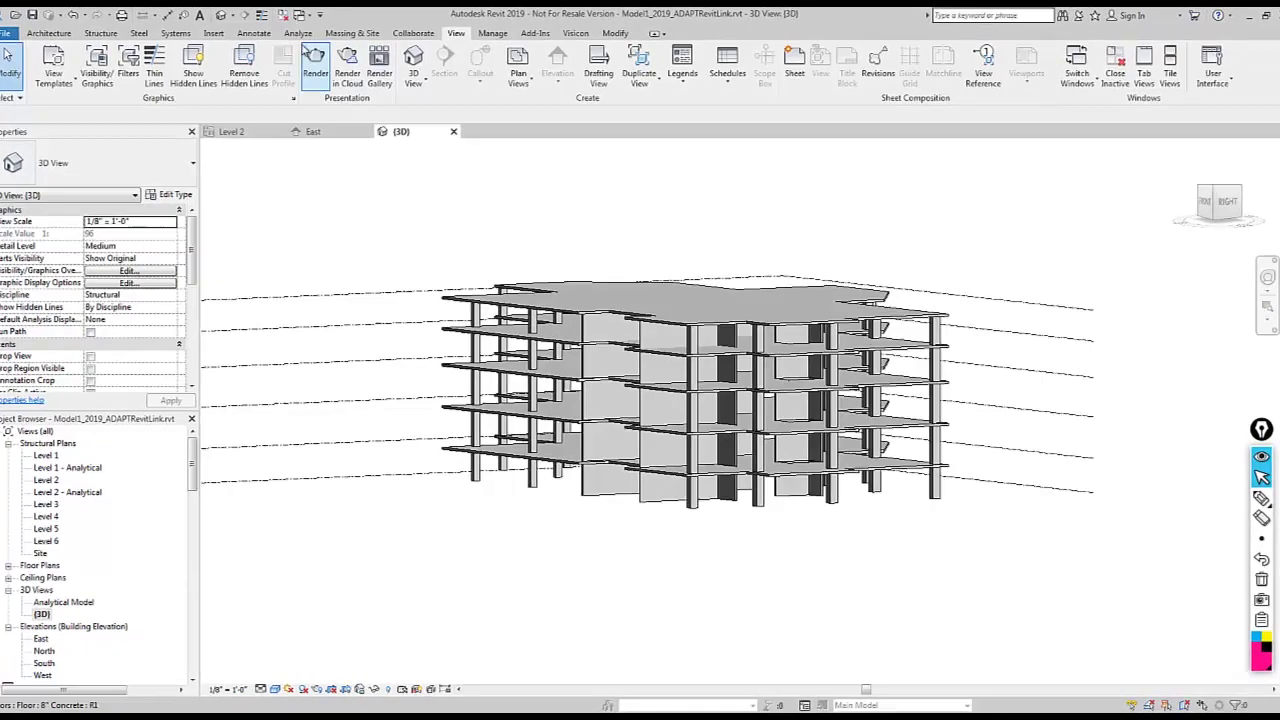
- Switch to the Analyze tab to show the ADAPT link panel for the 3D building model
click(298, 33)
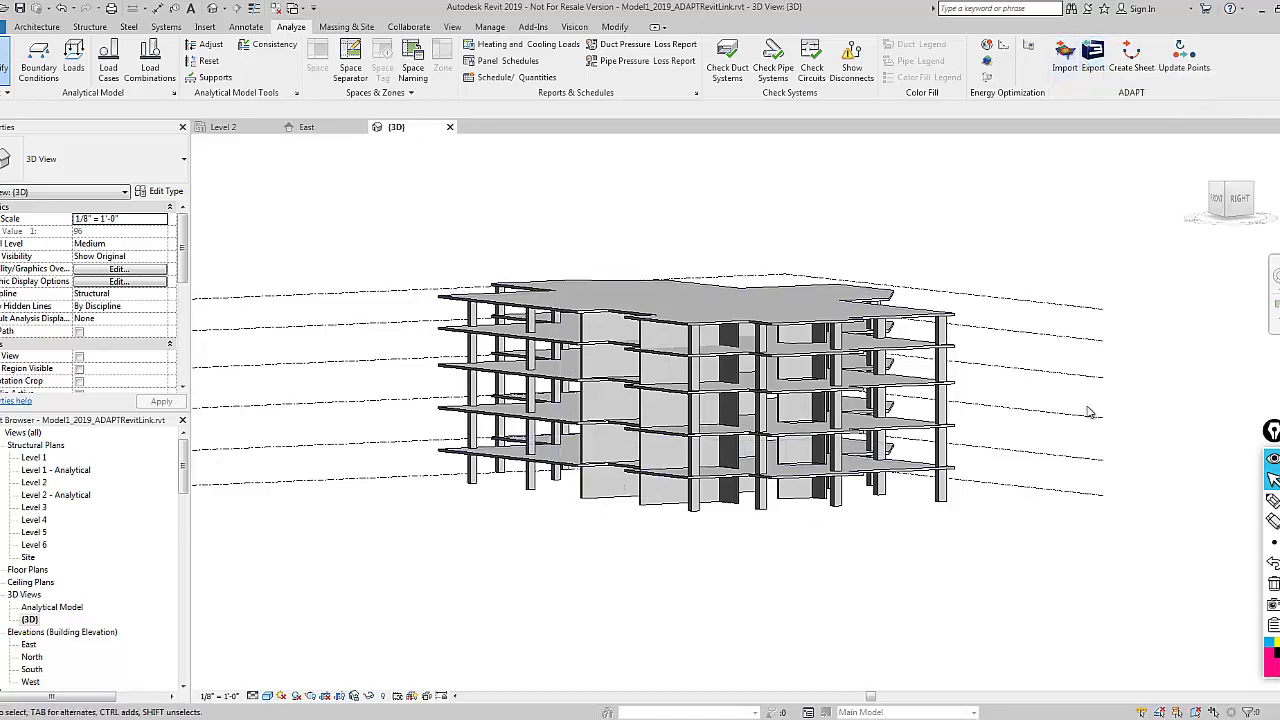
- Launch the ADAPT-Revit Link Export from the ADAPT panel
click(1097, 58)
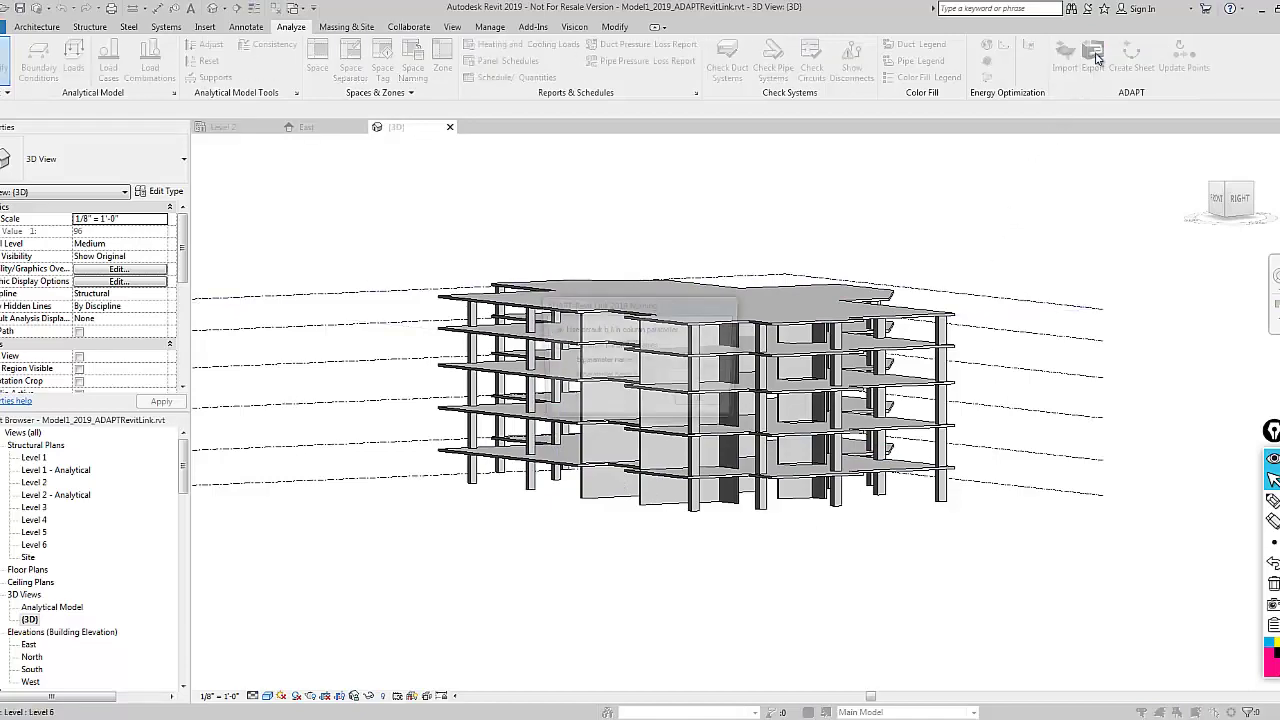
- Acknowledge the link prompt and review the components, load cases and load combinations to export
click(697, 402)
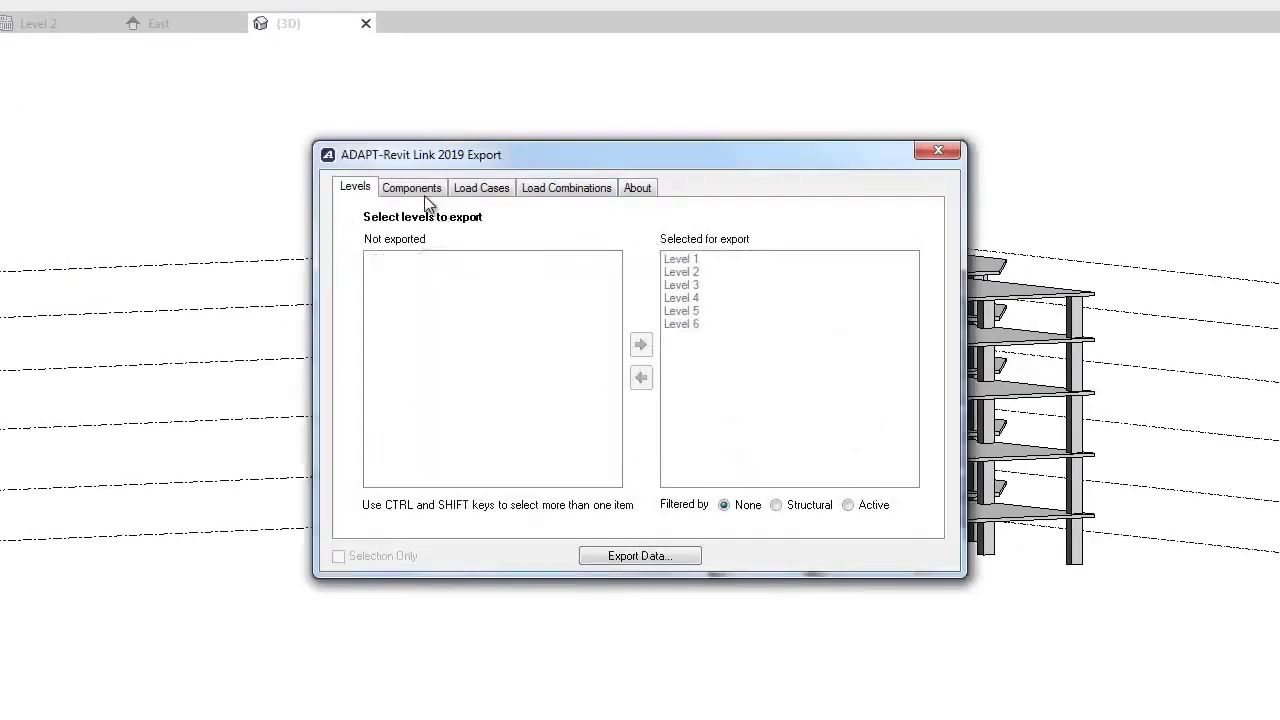
click(425, 190)
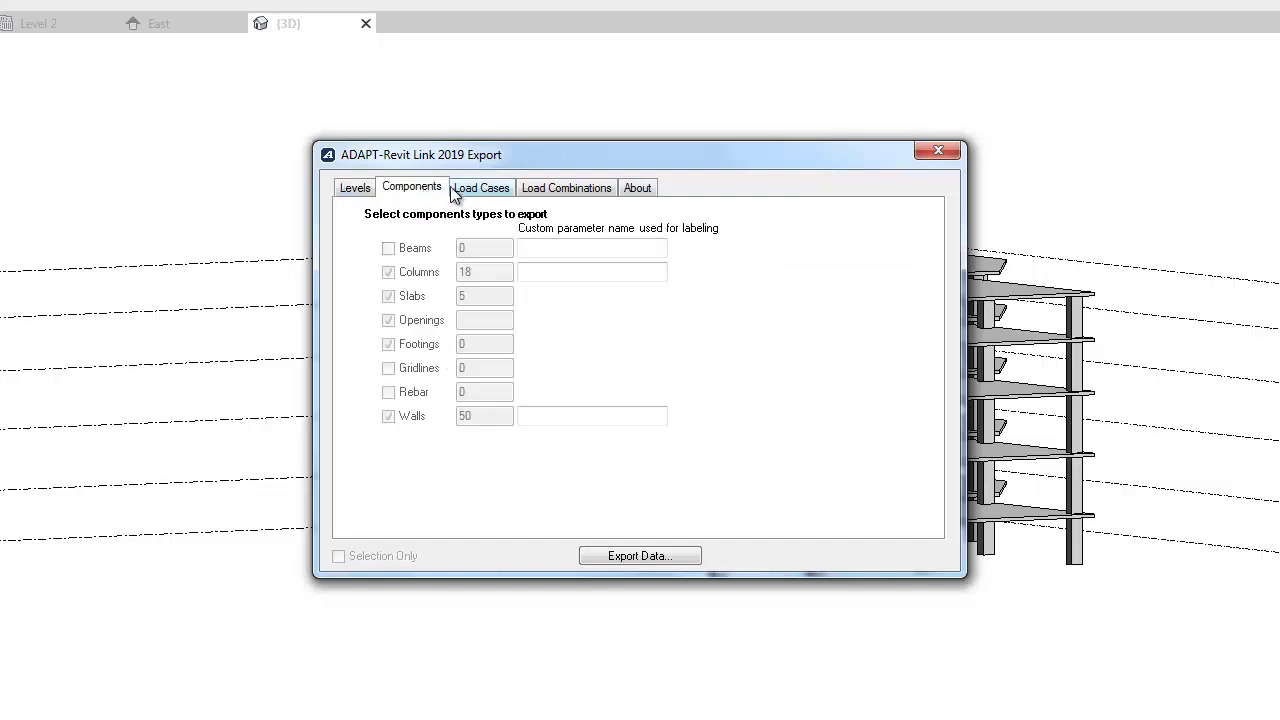
click(481, 190)
click(540, 190)
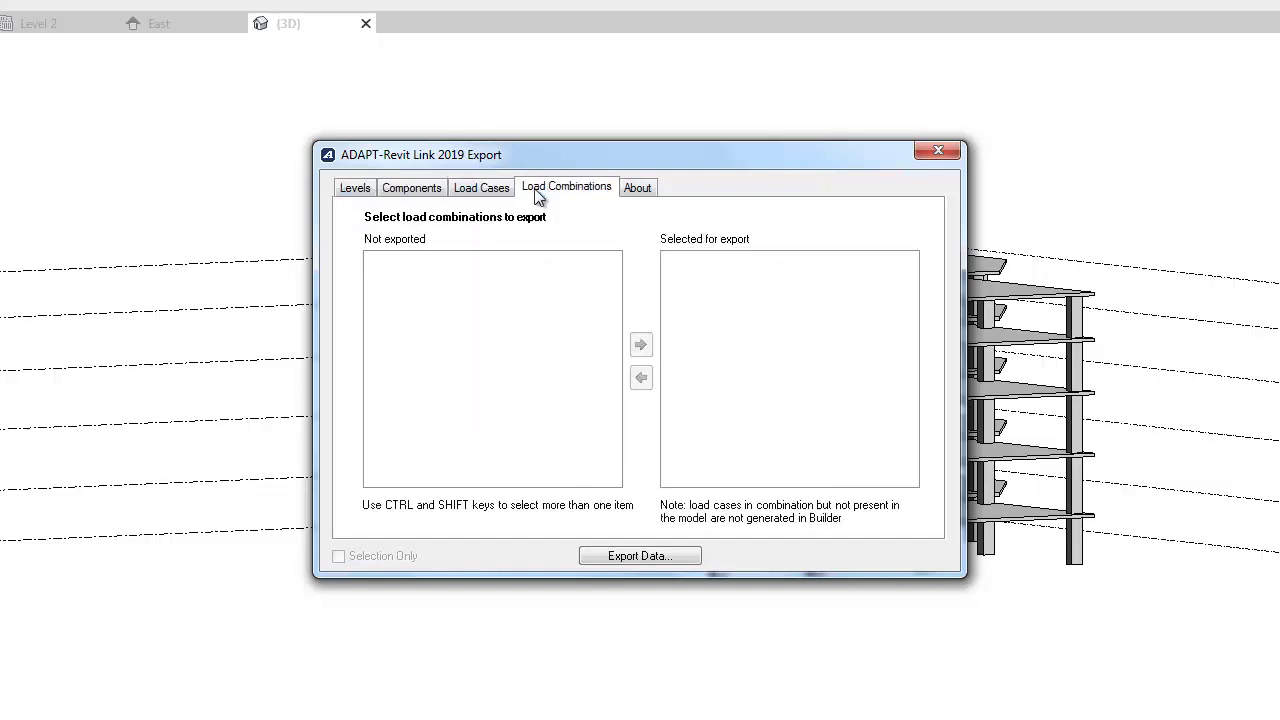
- Write the export data to revit2019video.inp, replacing the existing file
click(664, 553)
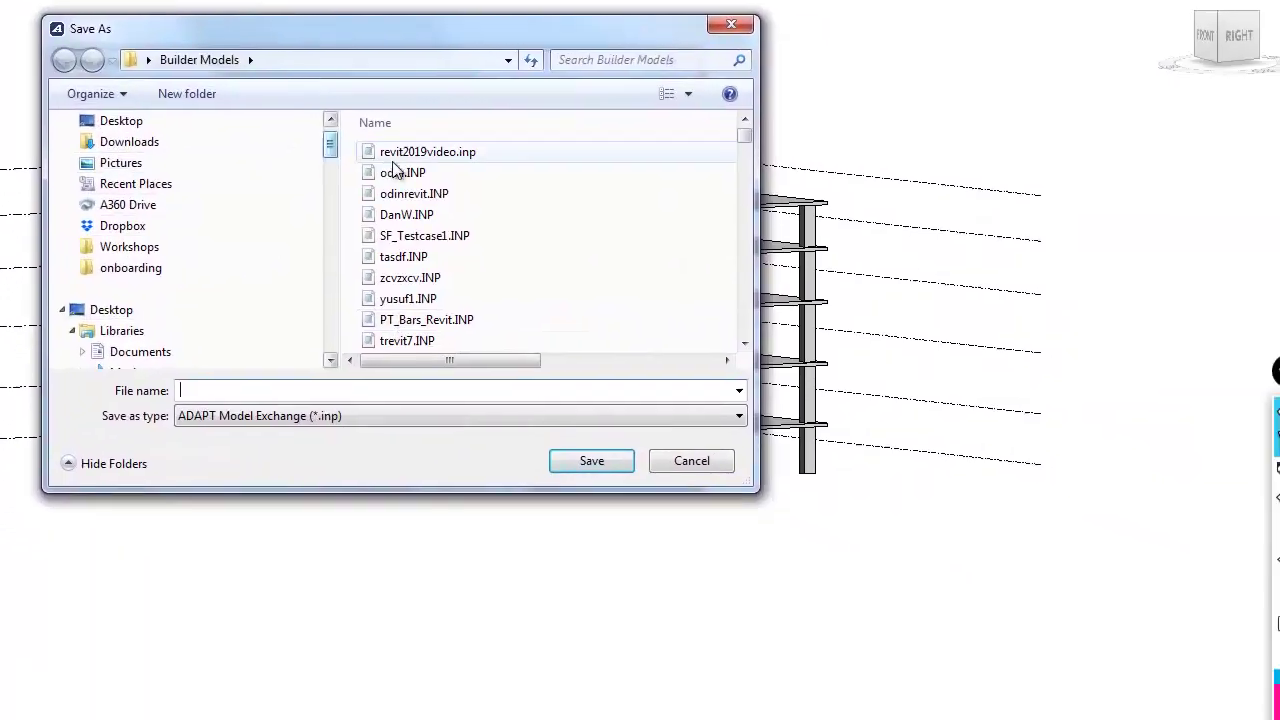
double_click(400, 151)
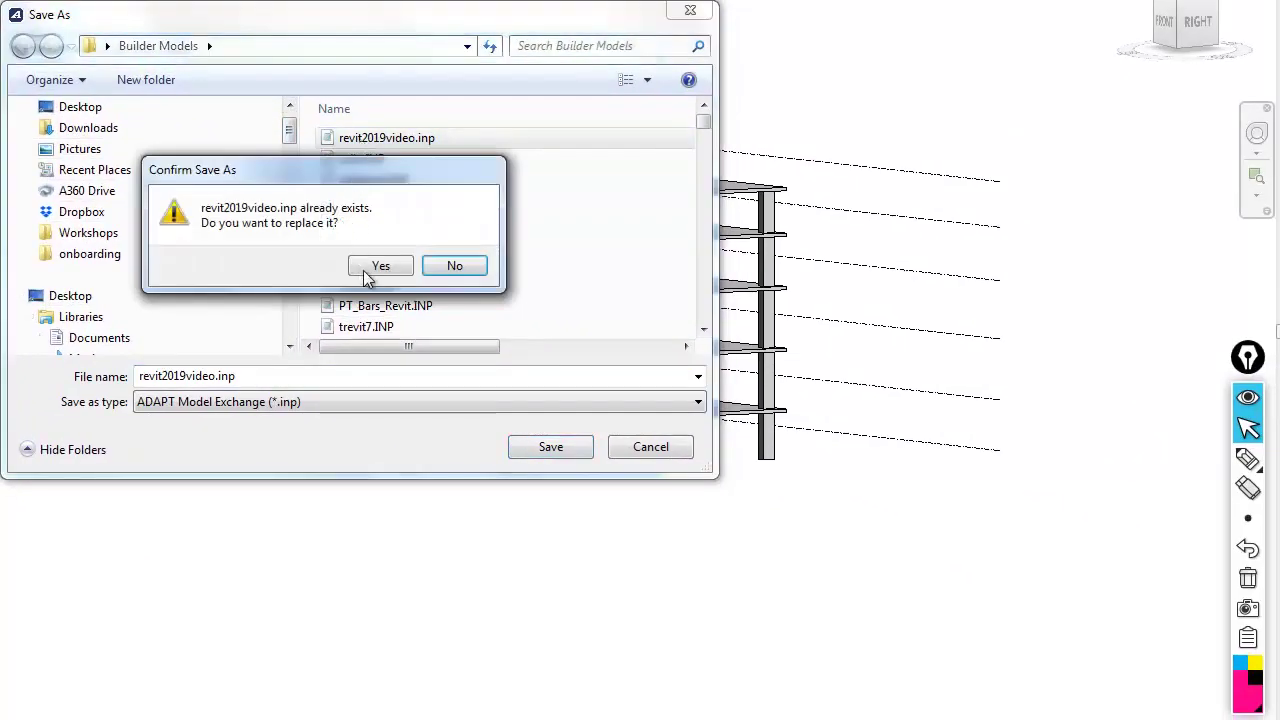
click(380, 265)
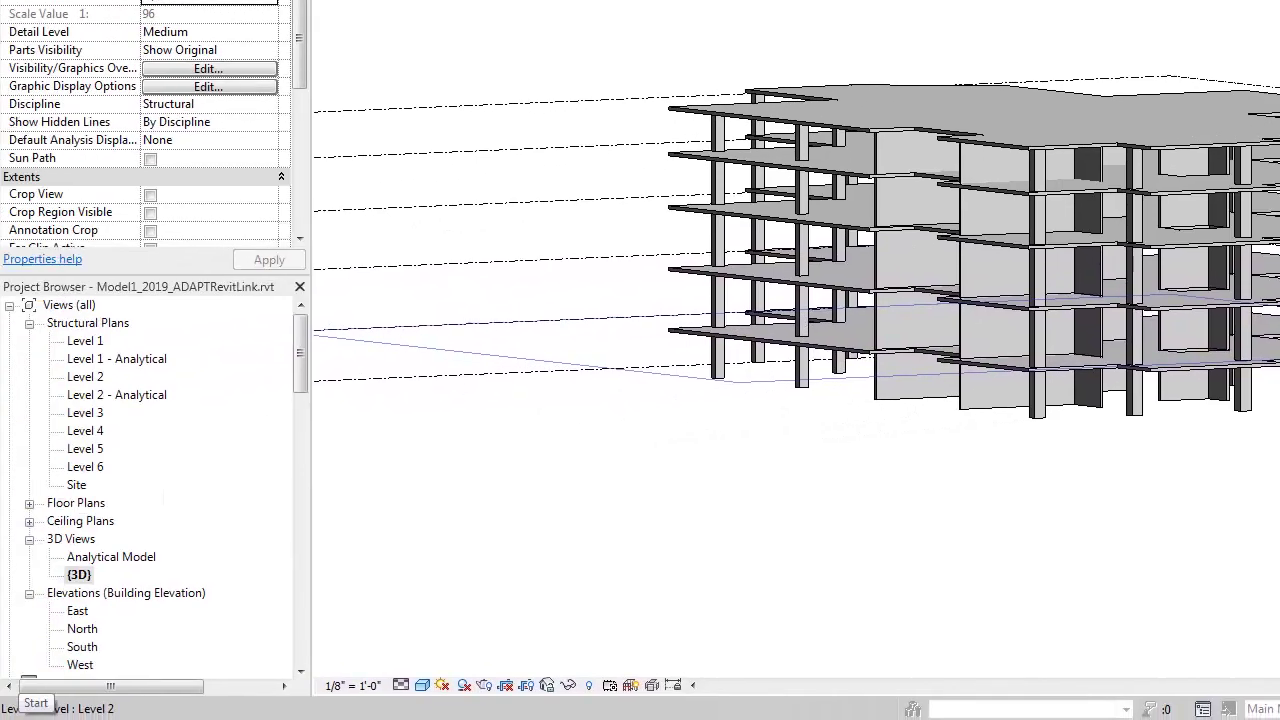
- Launch ADAPT-Builder 2018 from the Start menu
click(10, 700)
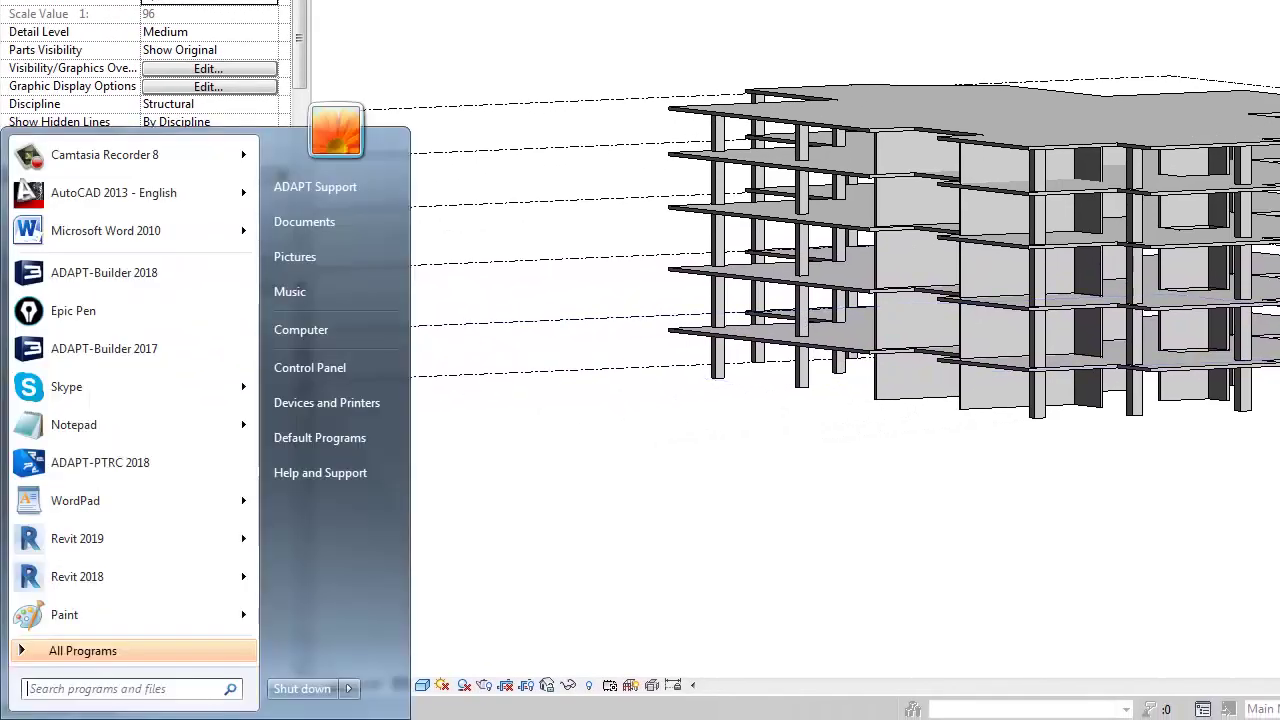
click(63, 284)
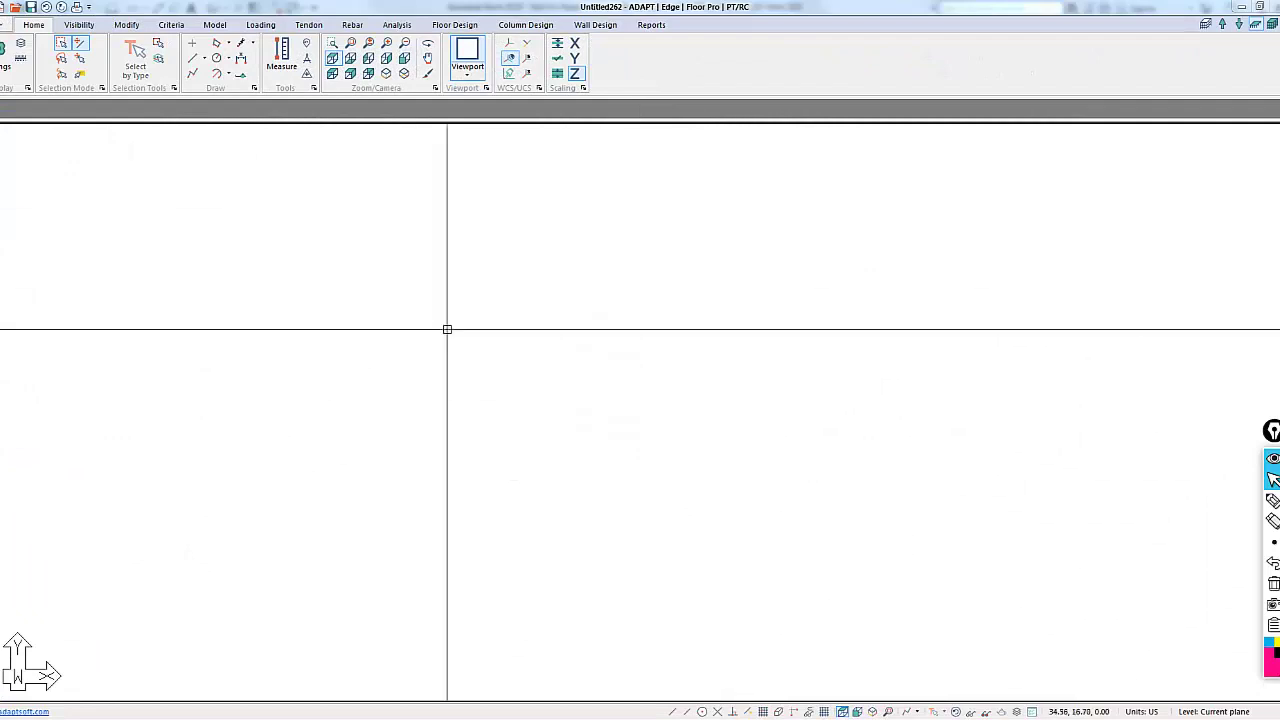
- Import revit2019video.inp from the Builder Models folder via File > Import > INP
click(5, 24)
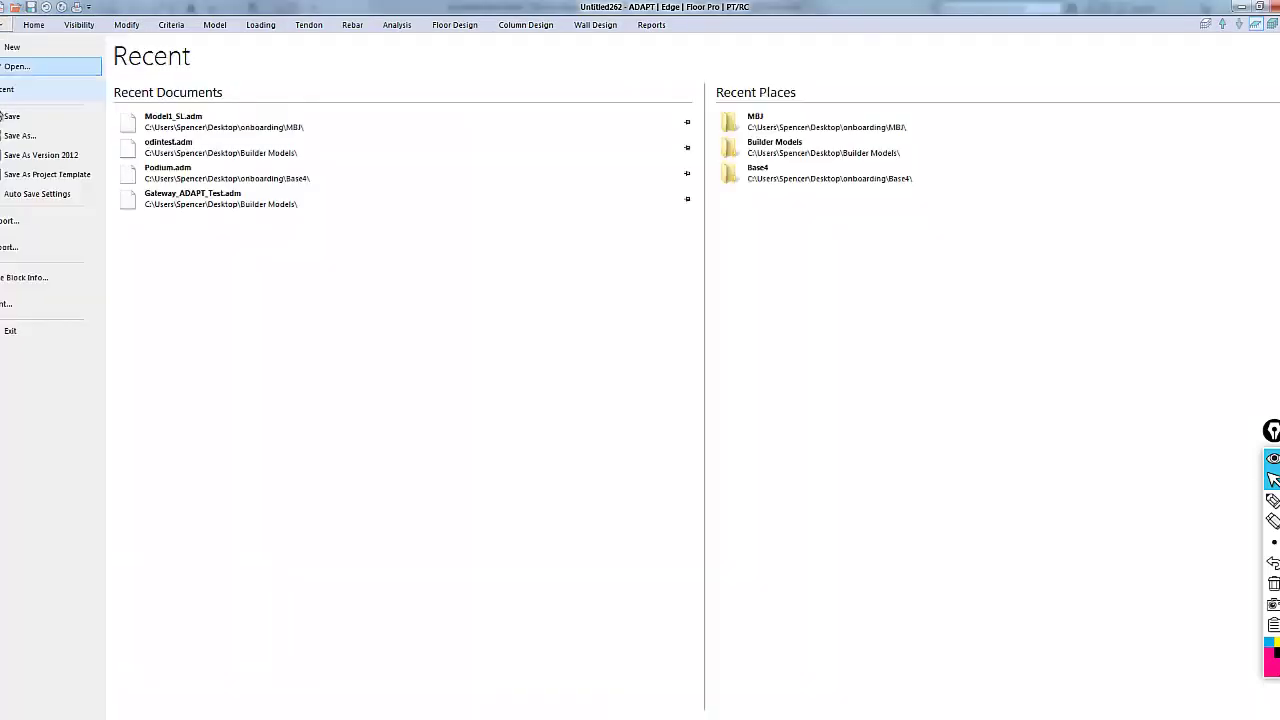
click(20, 221)
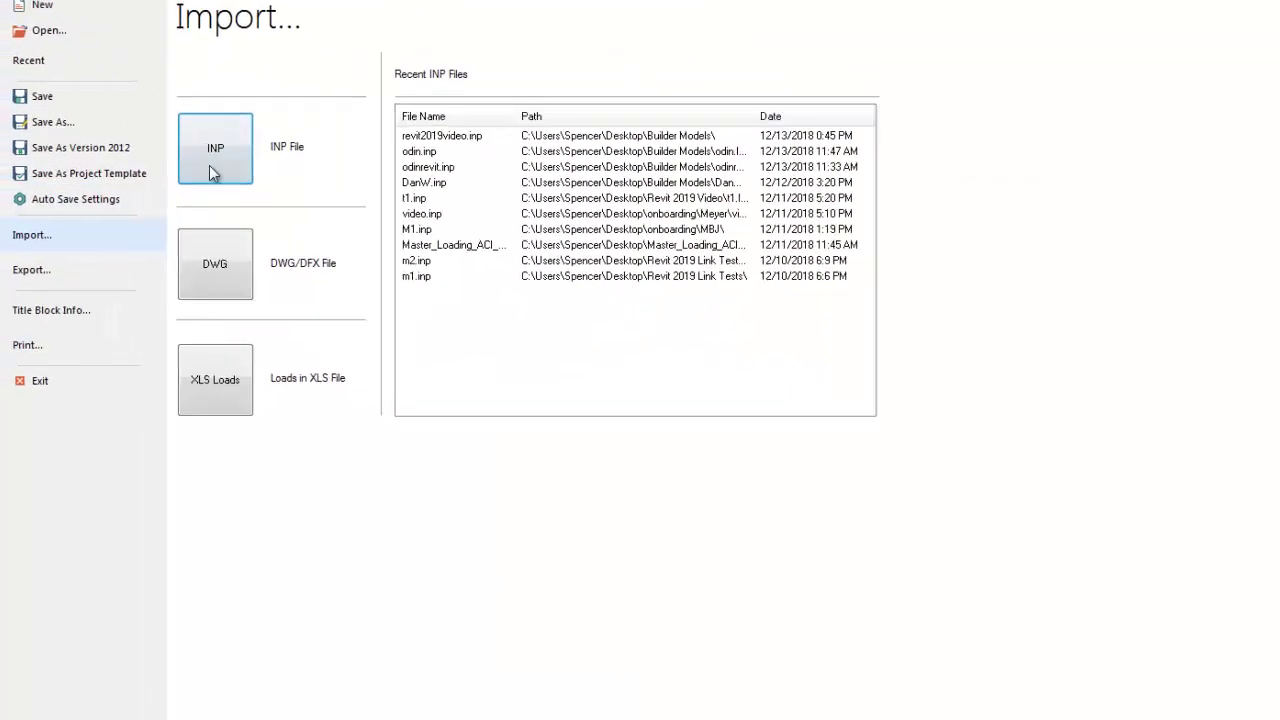
click(216, 146)
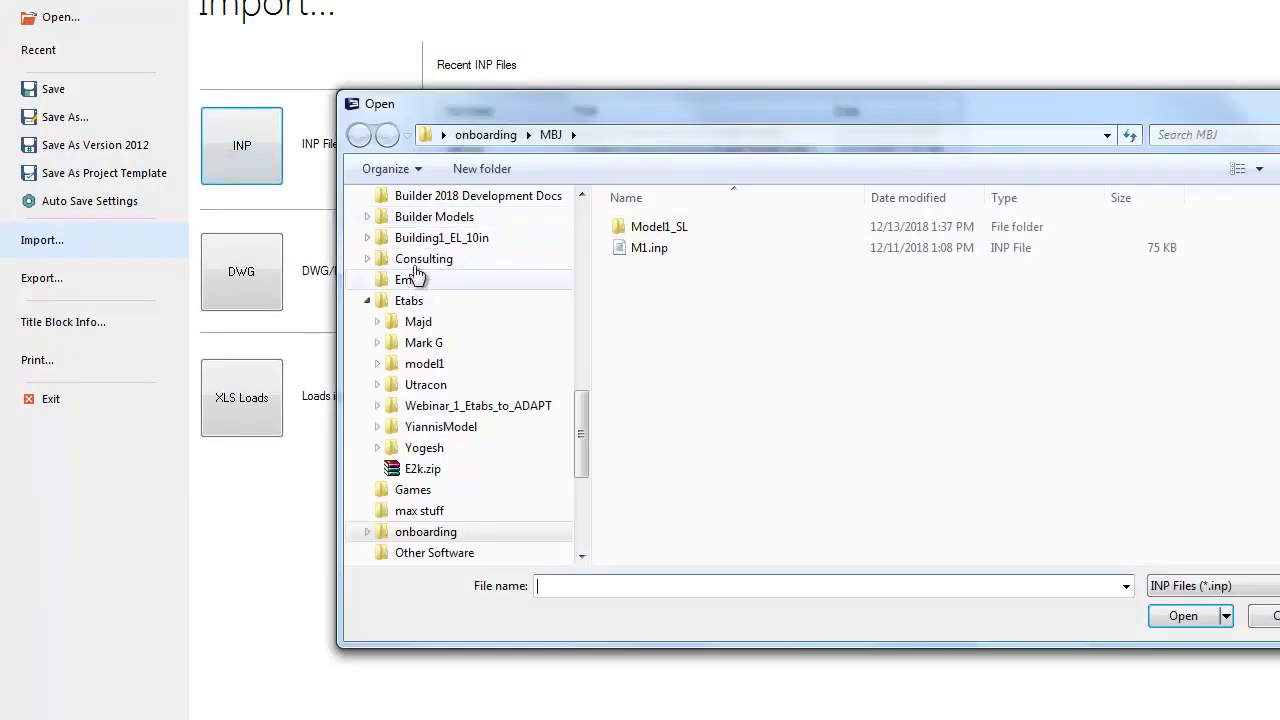
drag(580, 434, 582, 376)
click(425, 447)
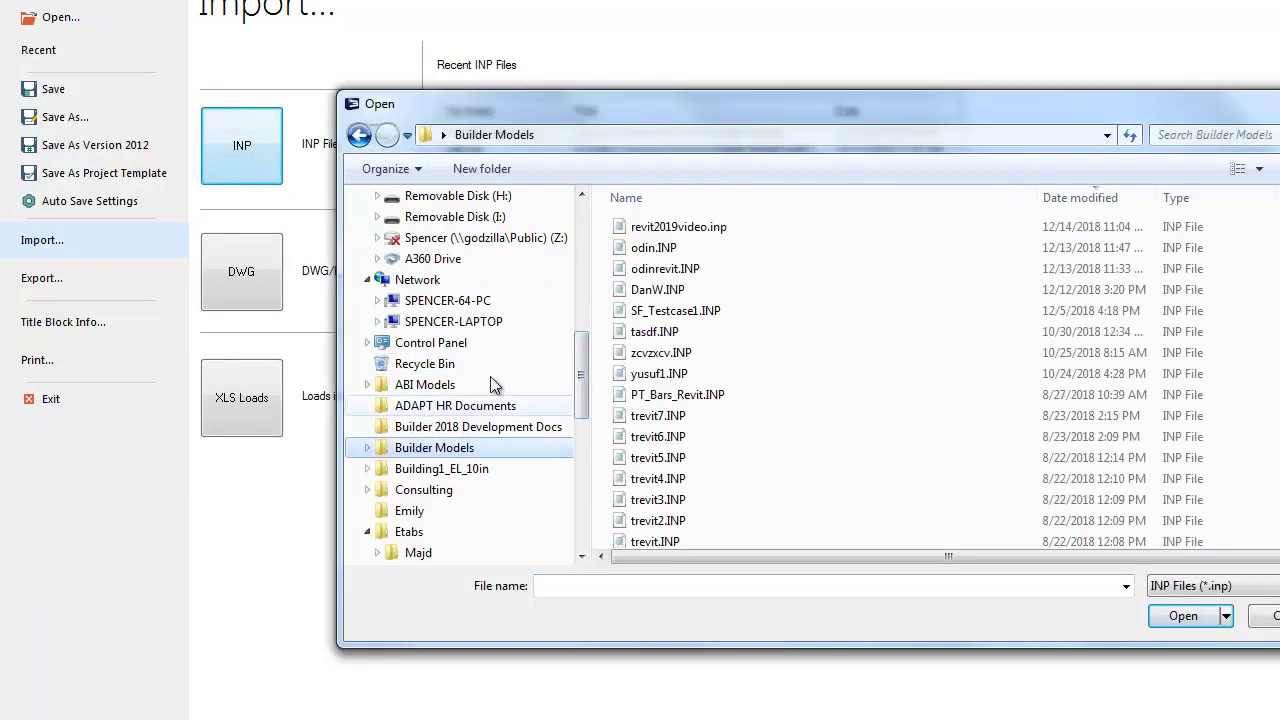
double_click(665, 227)
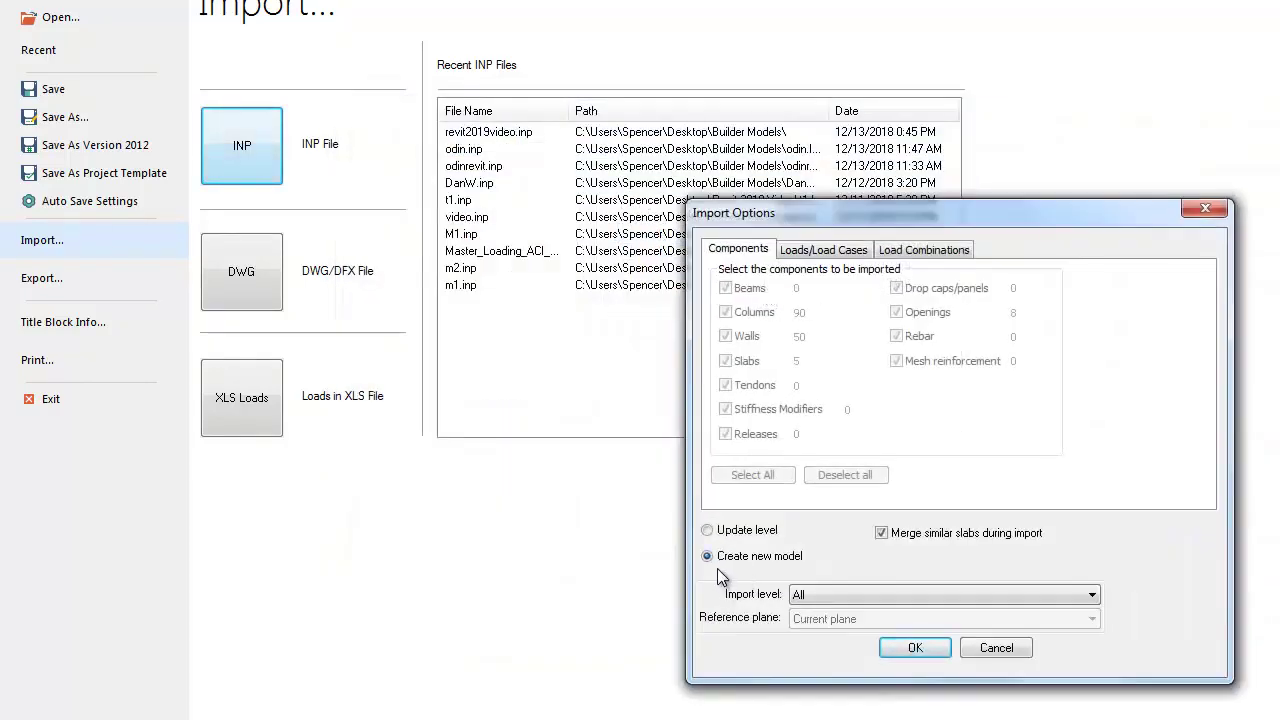
- Check that all levels, loads, load cases and load combinations will be imported
click(817, 594)
click(845, 250)
click(918, 250)
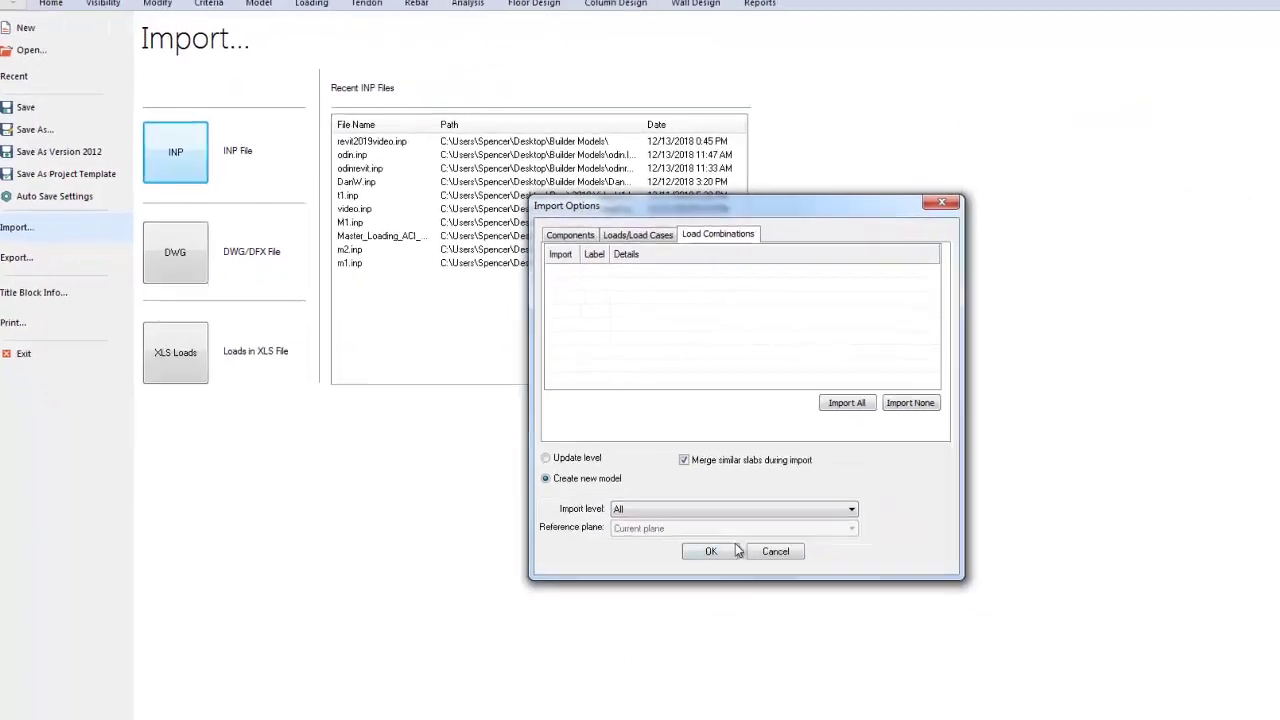
- Confirm importing as a new model and view the whole multi-level building in 3D
click(730, 551)
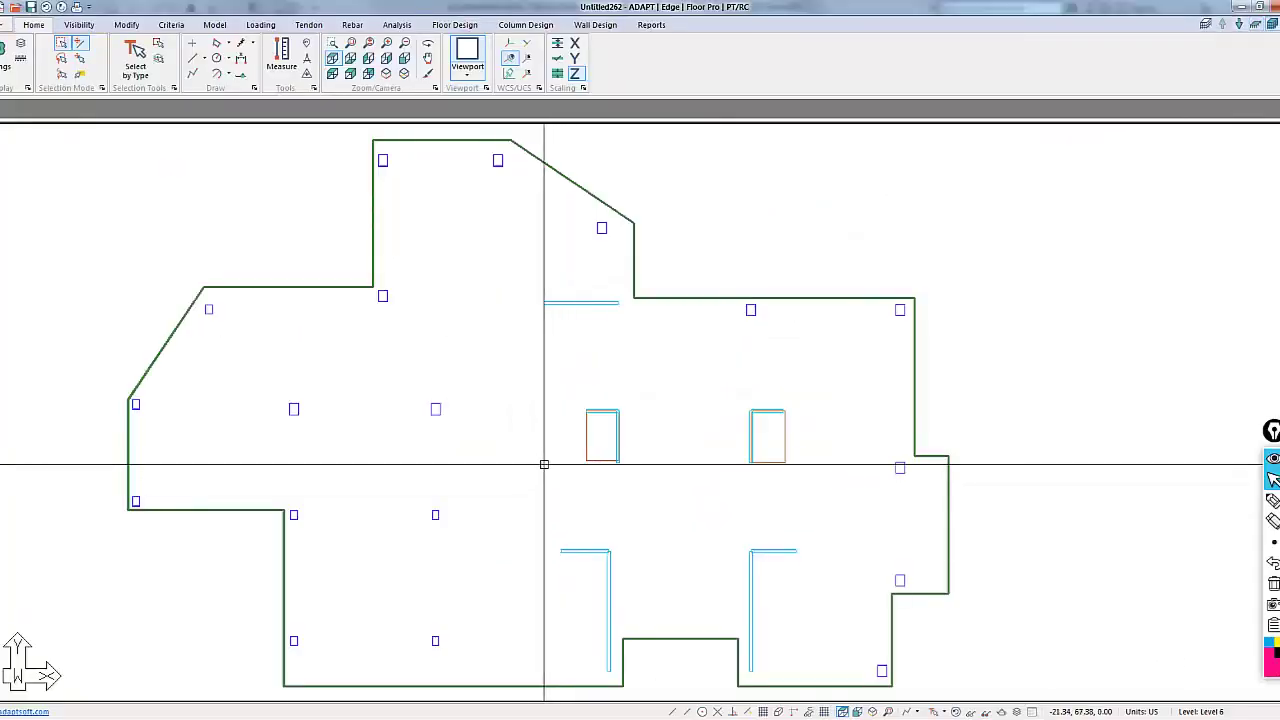
scroll(677, 388, down, 2)
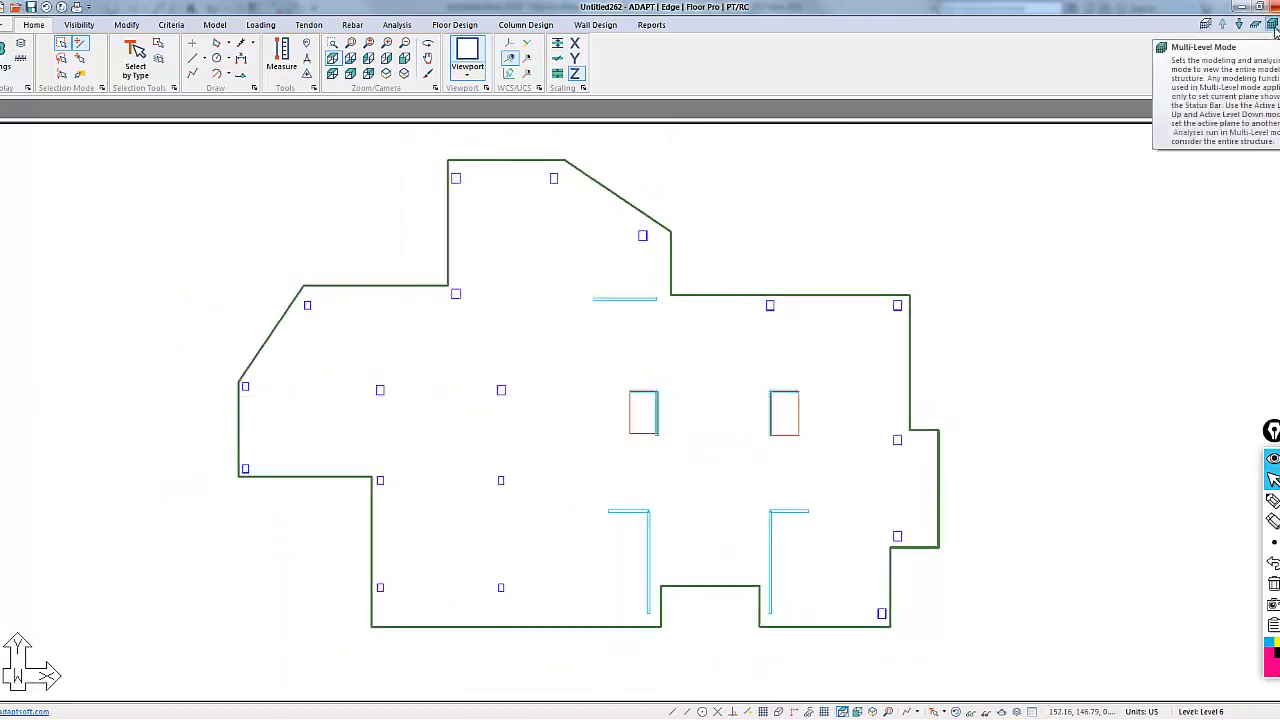
click(873, 712)
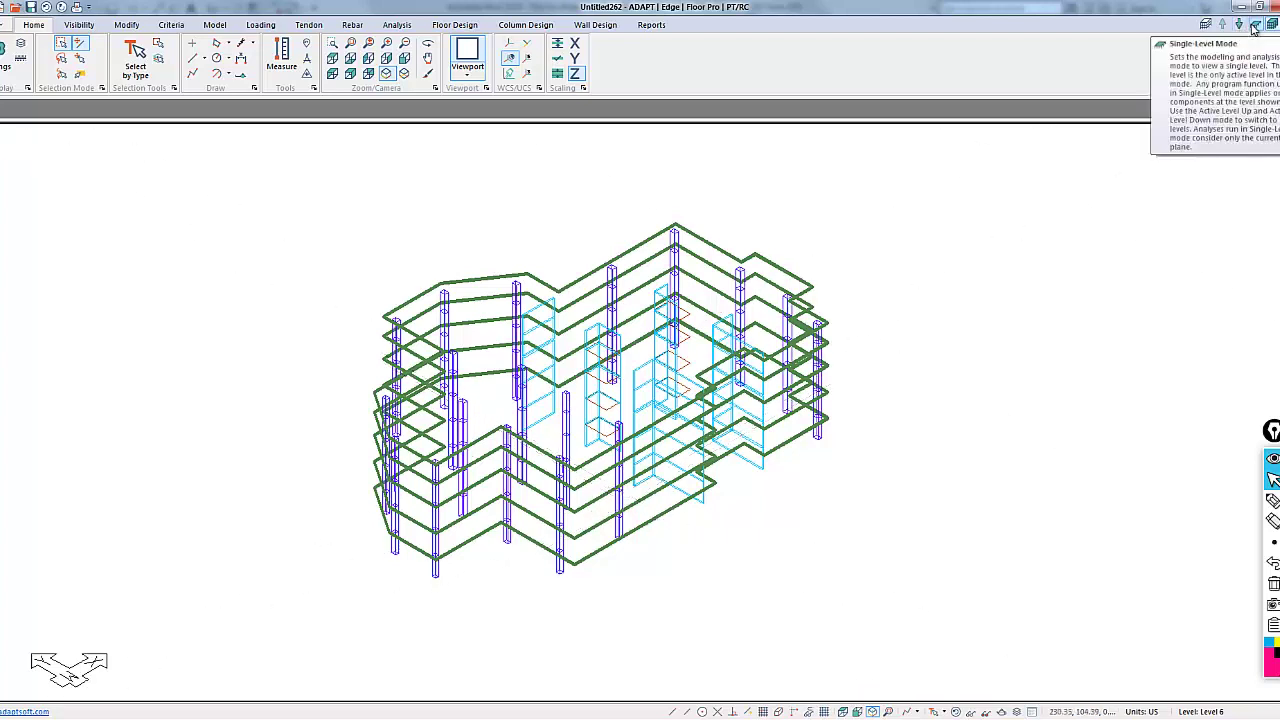
- Turn on Single-Level Mode and step the active level down from 6 to Level 3
click(1254, 26)
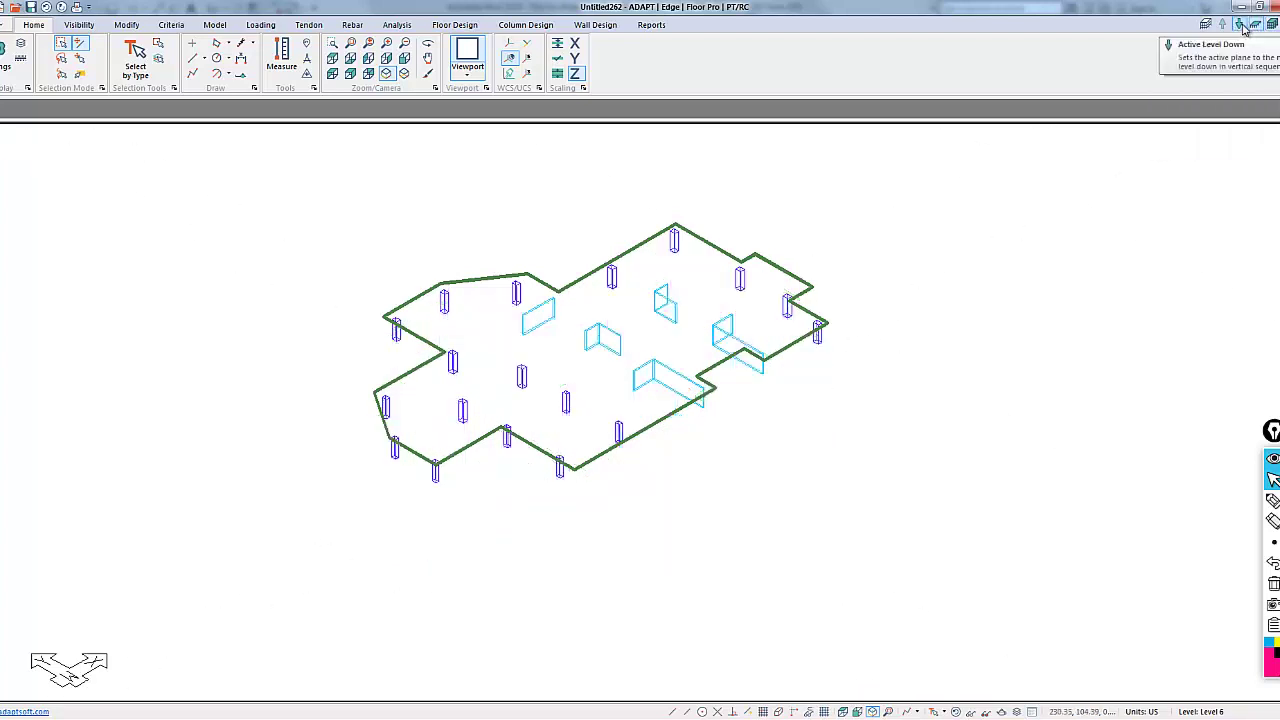
click(1242, 25)
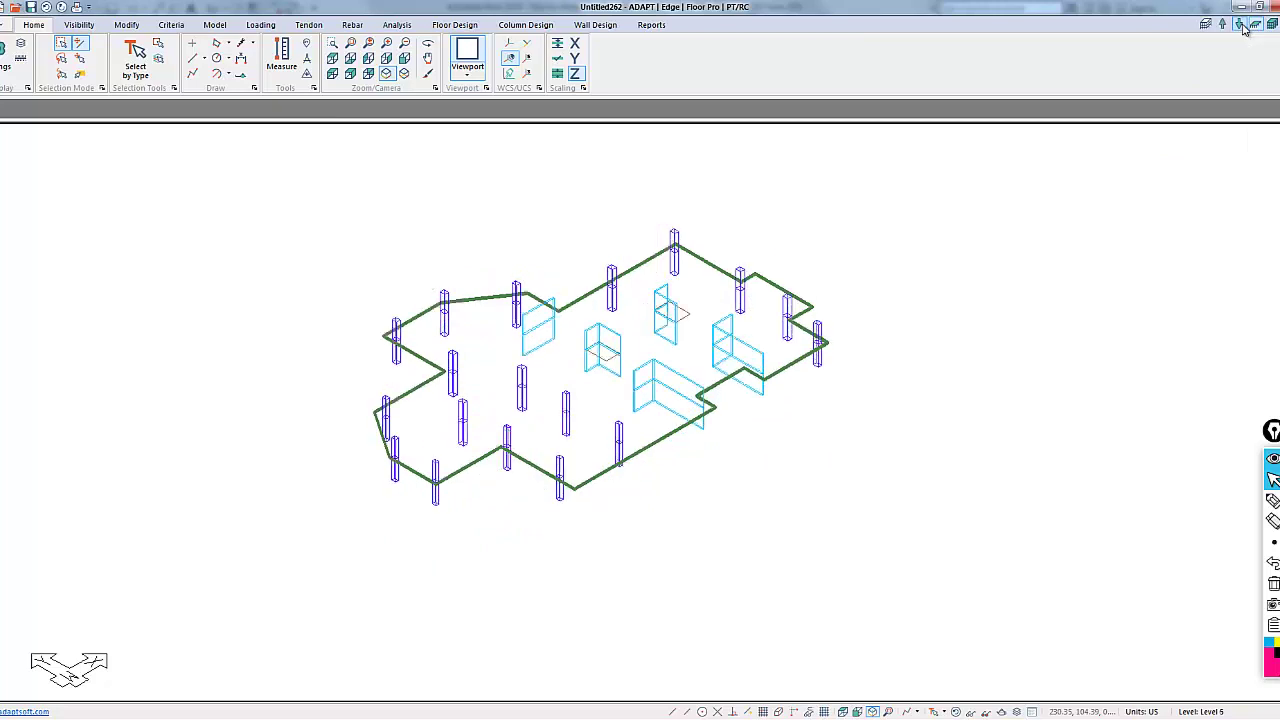
click(1242, 25)
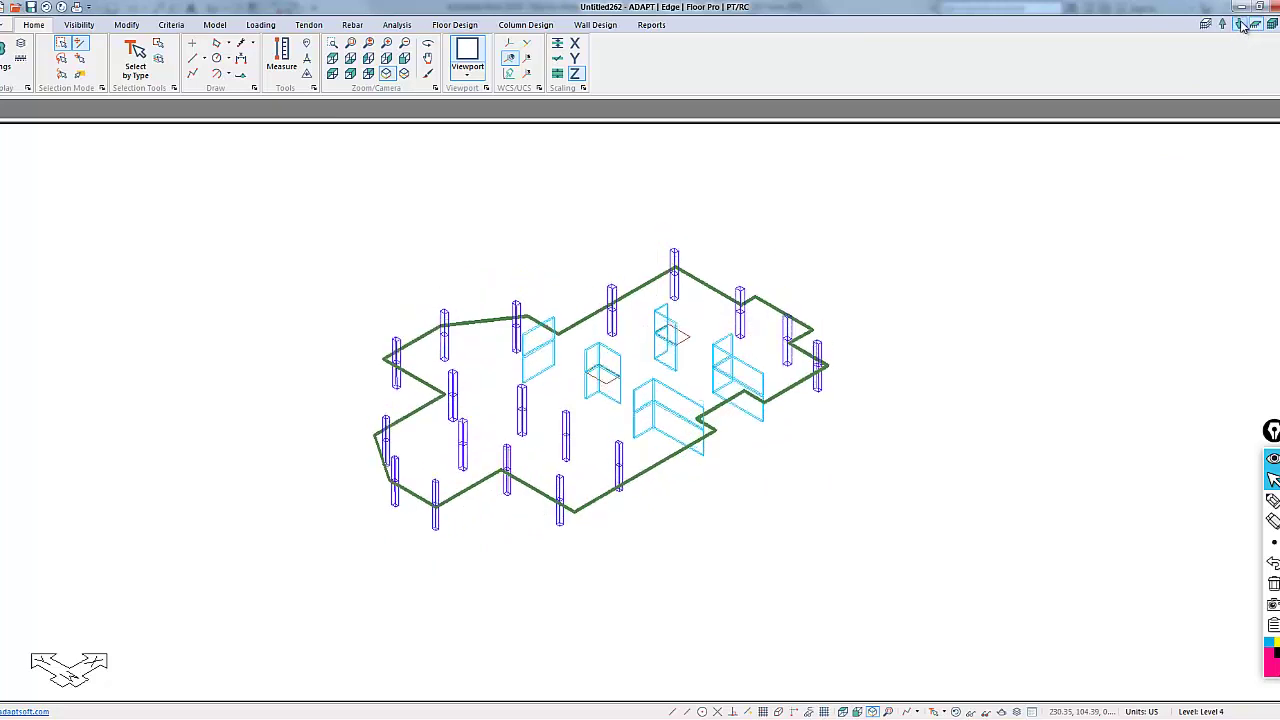
click(1242, 25)
- Zoom in on the Level 3 walls and columns in 3D, then return to Top plan view
scroll(561, 510, up, 3)
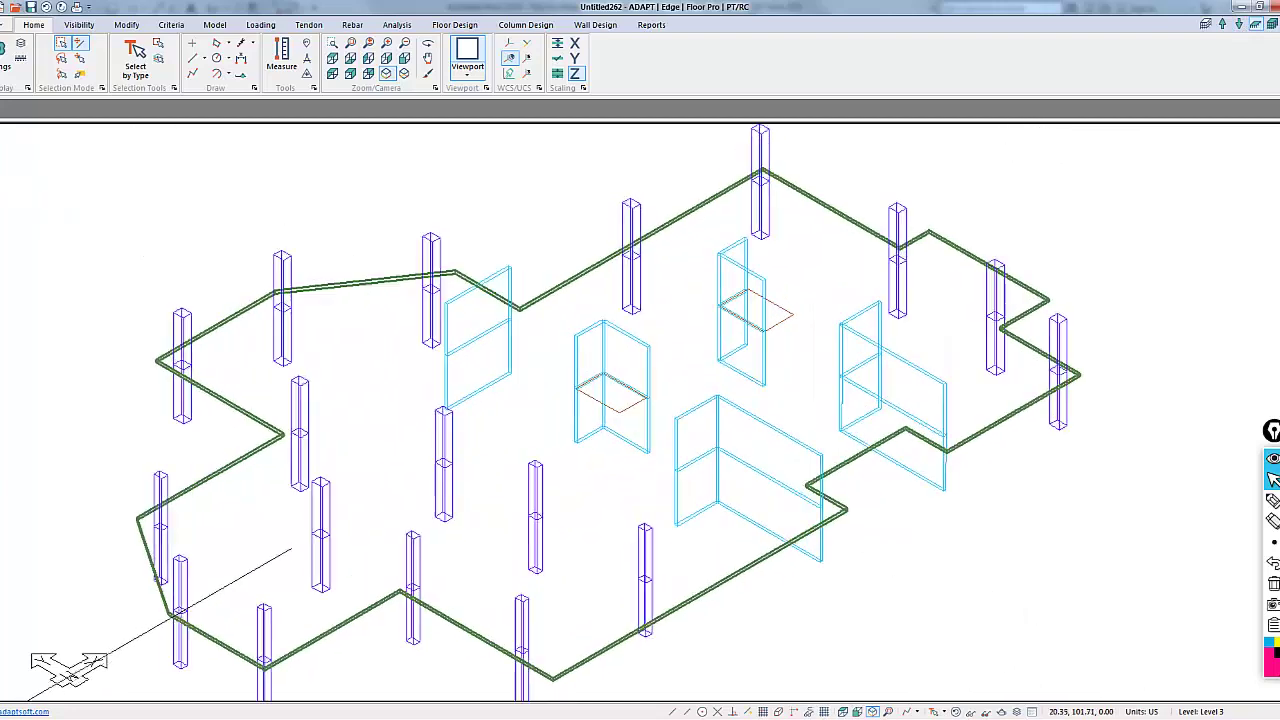
scroll(652, 362, up, 2)
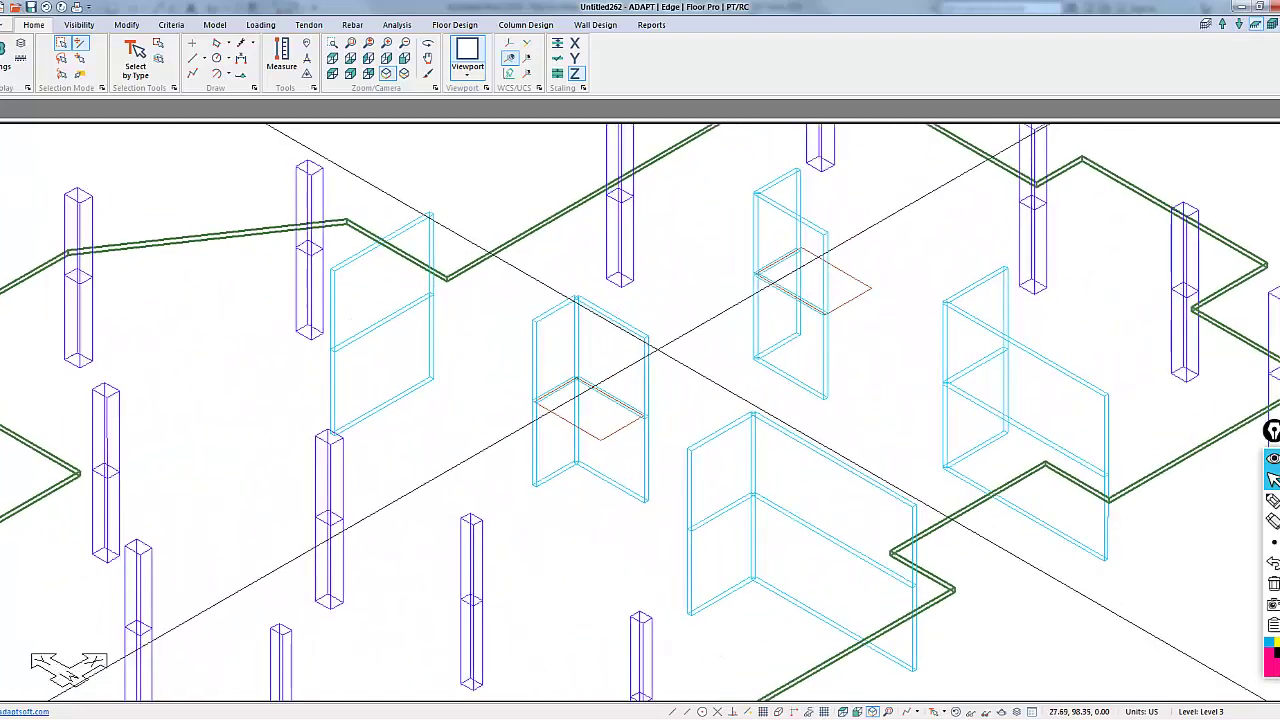
scroll(655, 345, up, 1)
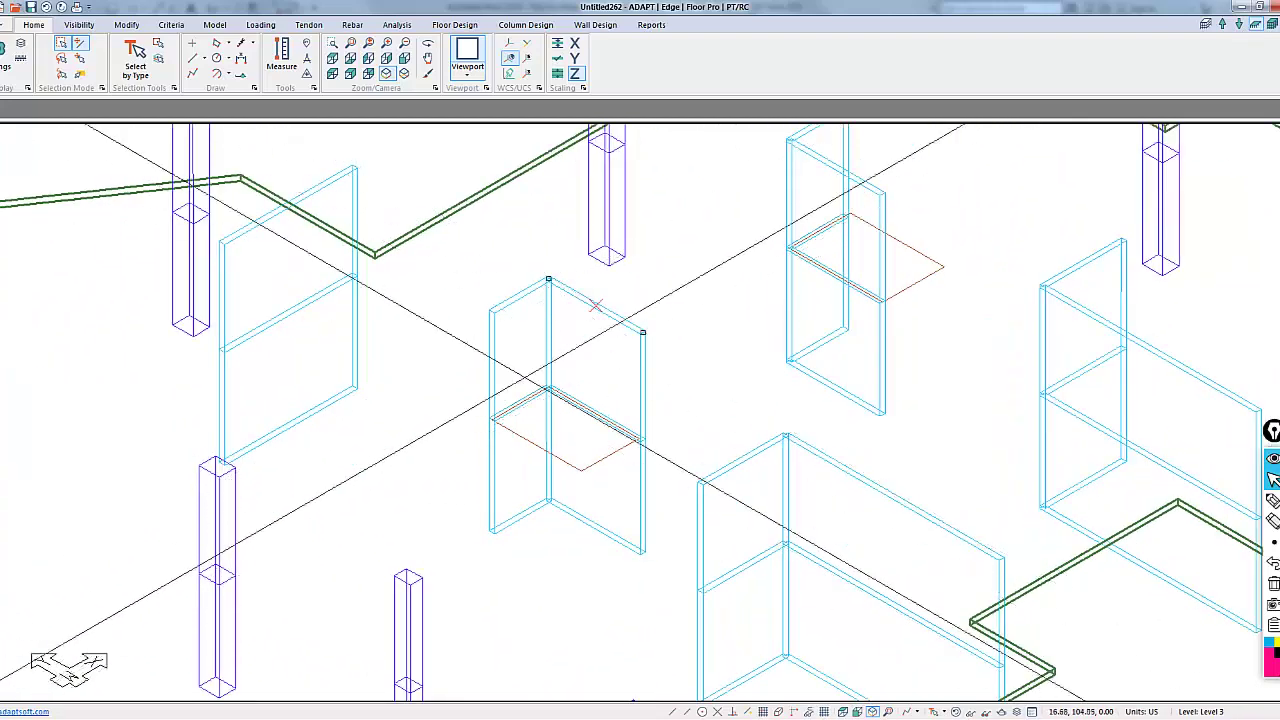
scroll(680, 362, down, 4)
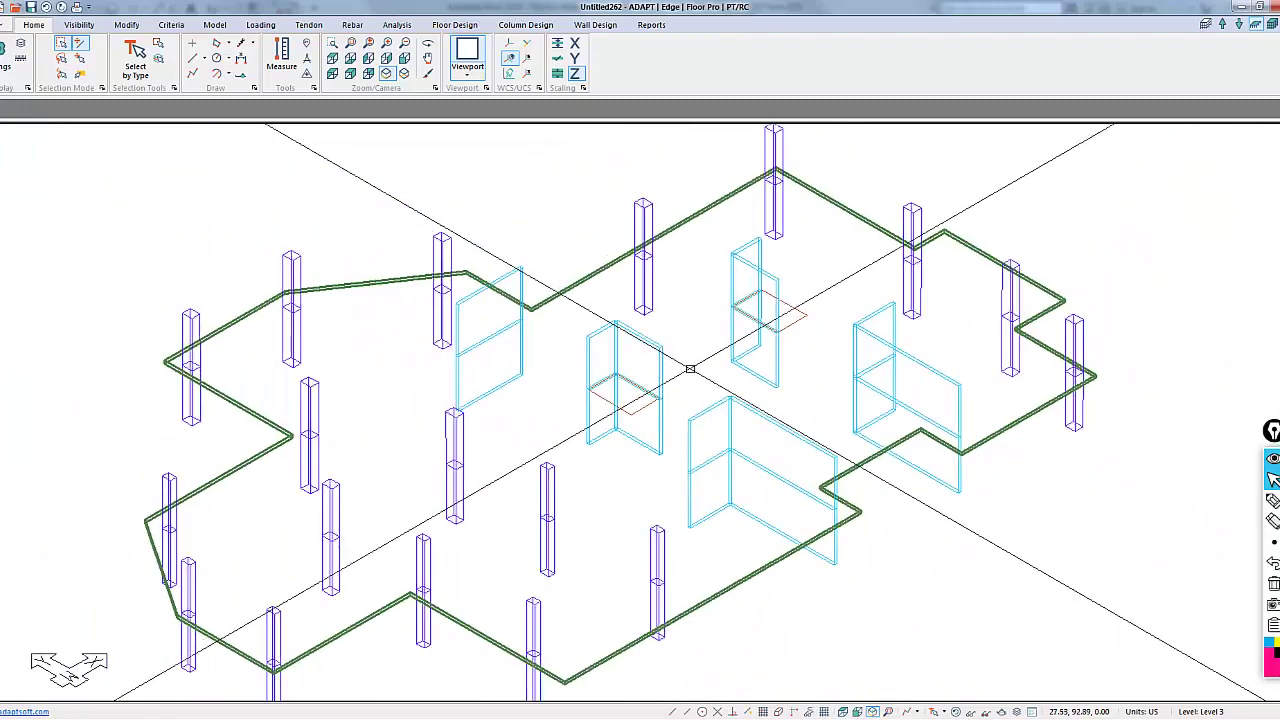
scroll(690, 369, down, 1)
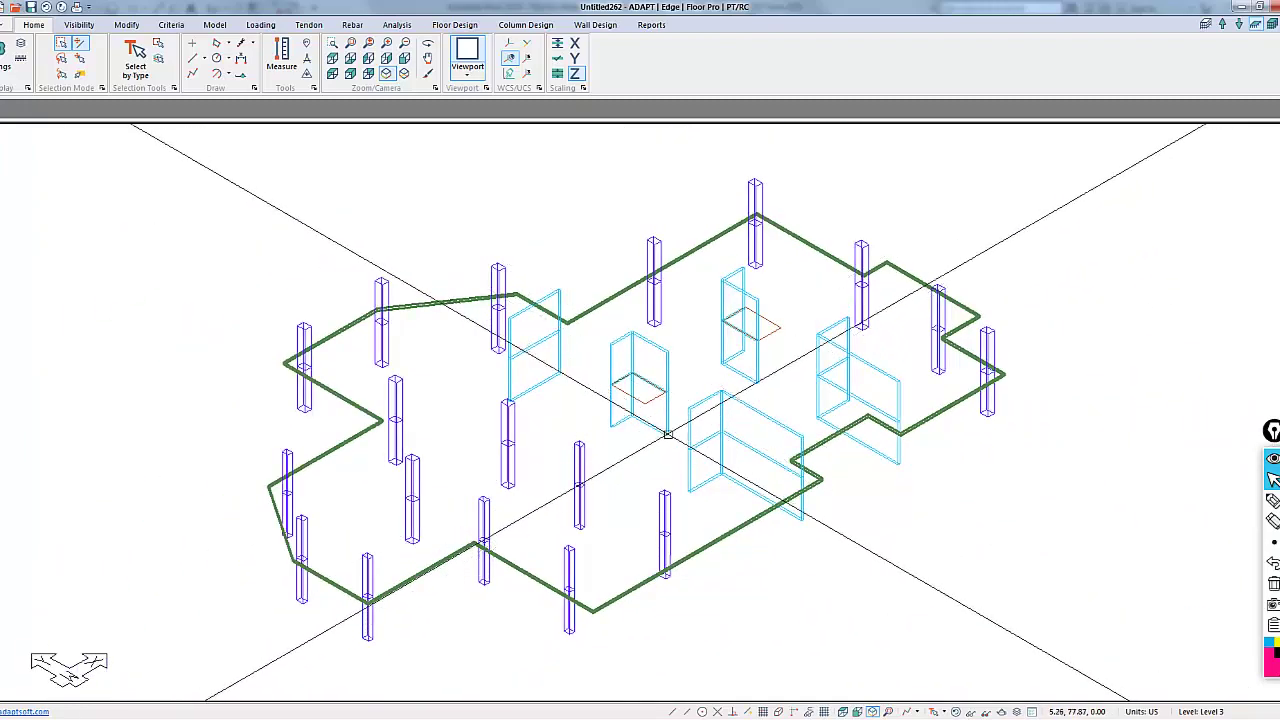
scroll(645, 400, up, 2)
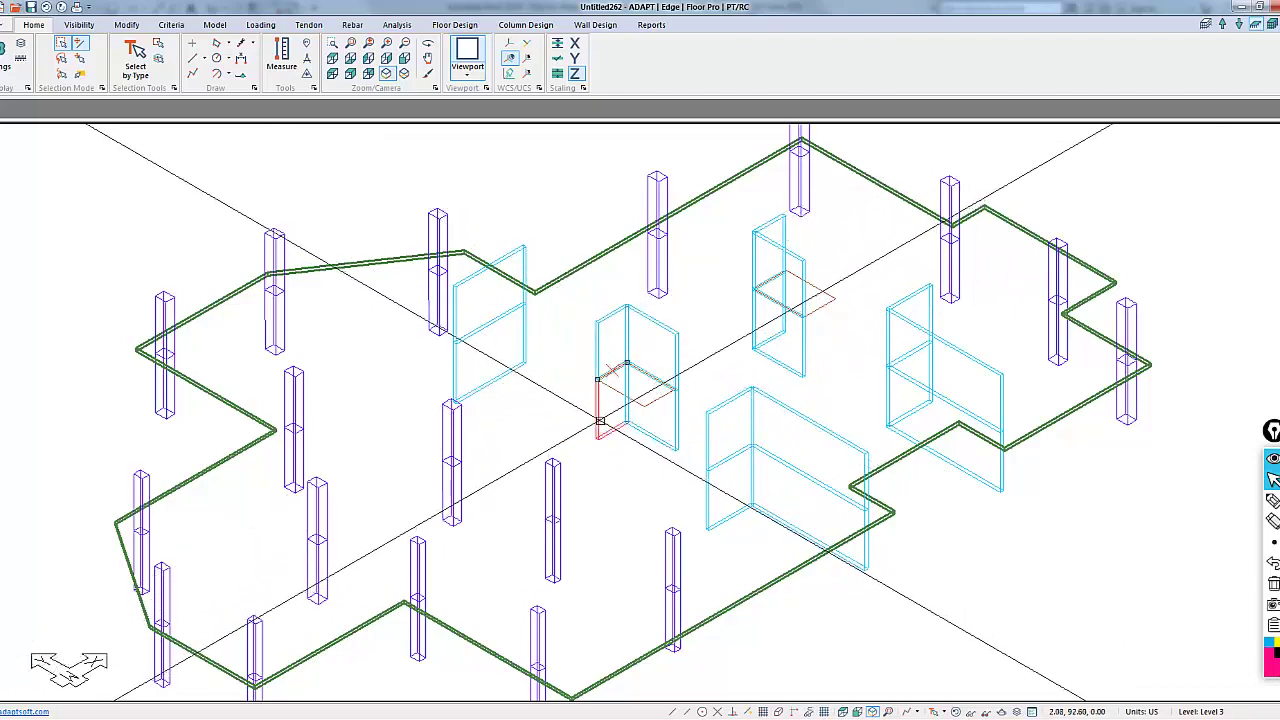
scroll(600, 421, down, 3)
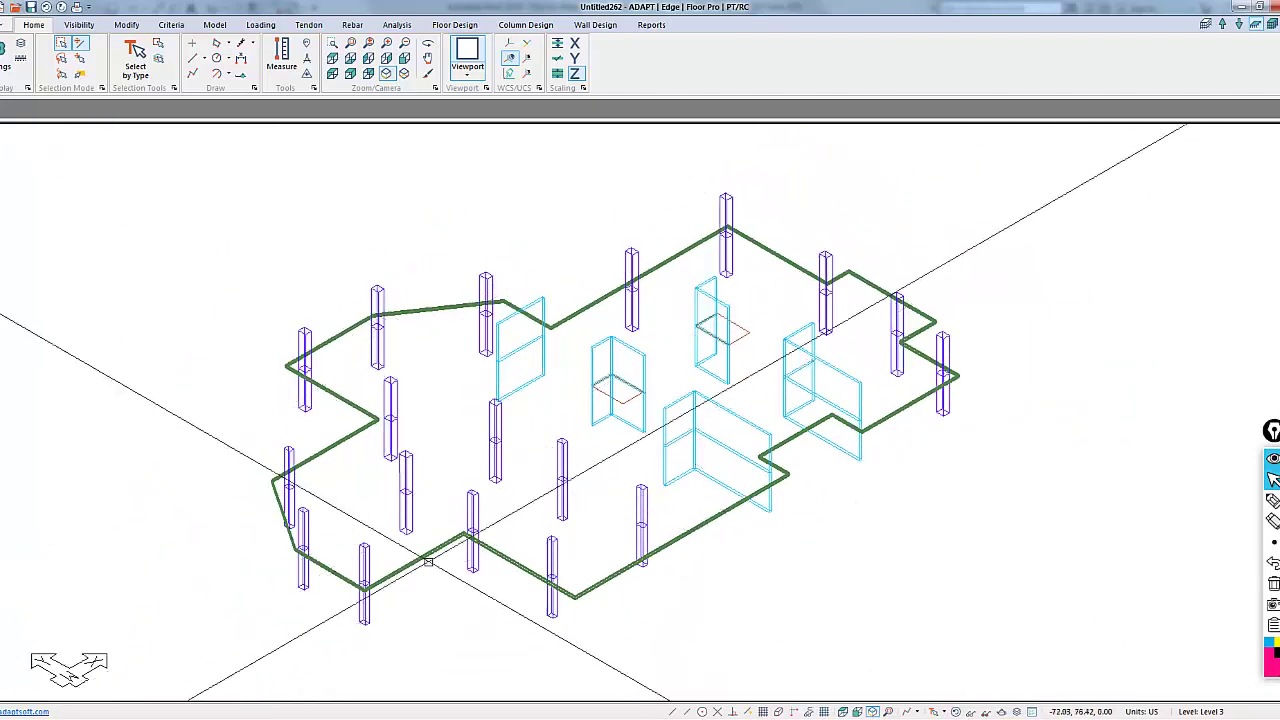
click(842, 712)
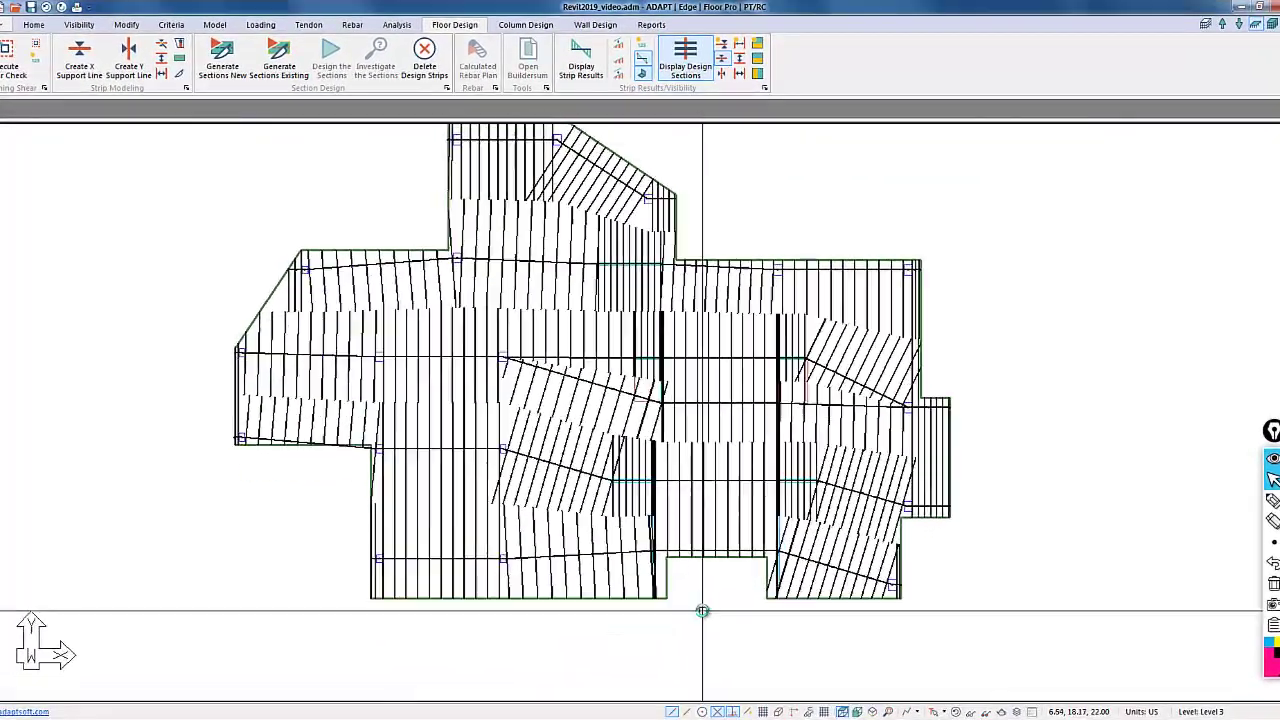
- Show the design strips in the other direction, then map distributed tendons onto the strips
scroll(691, 633, down, 1)
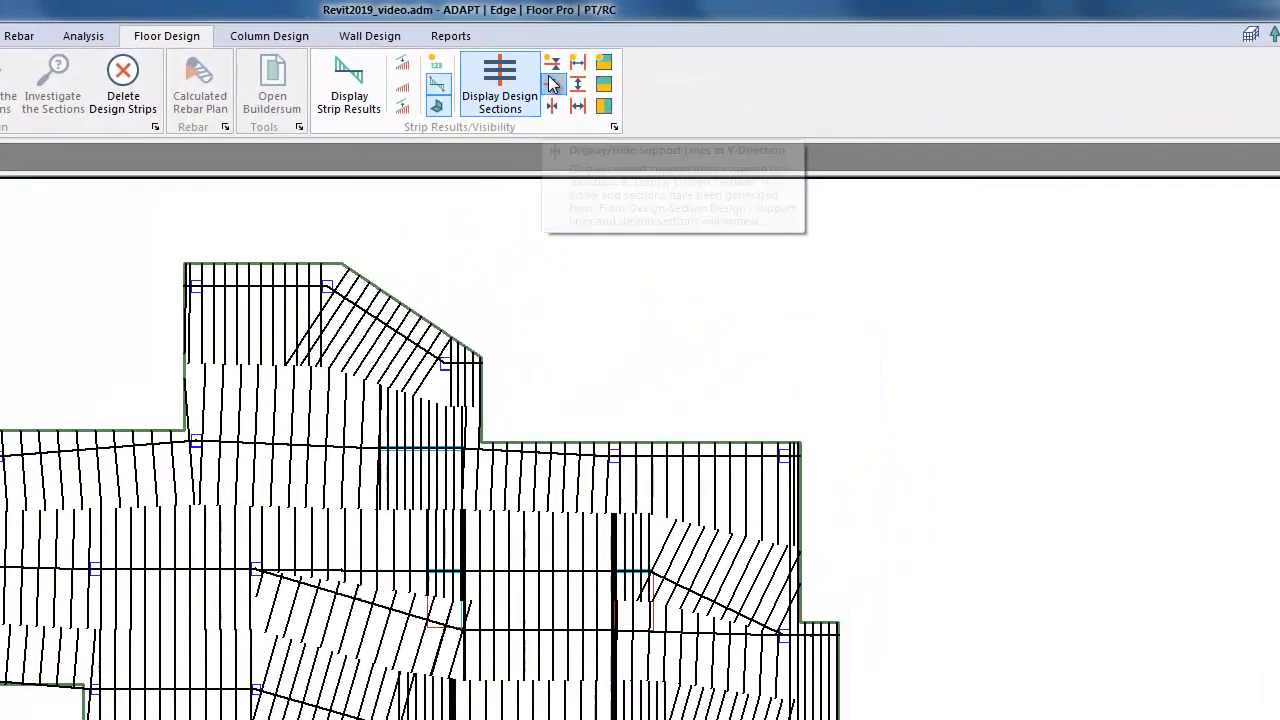
click(721, 73)
click(552, 105)
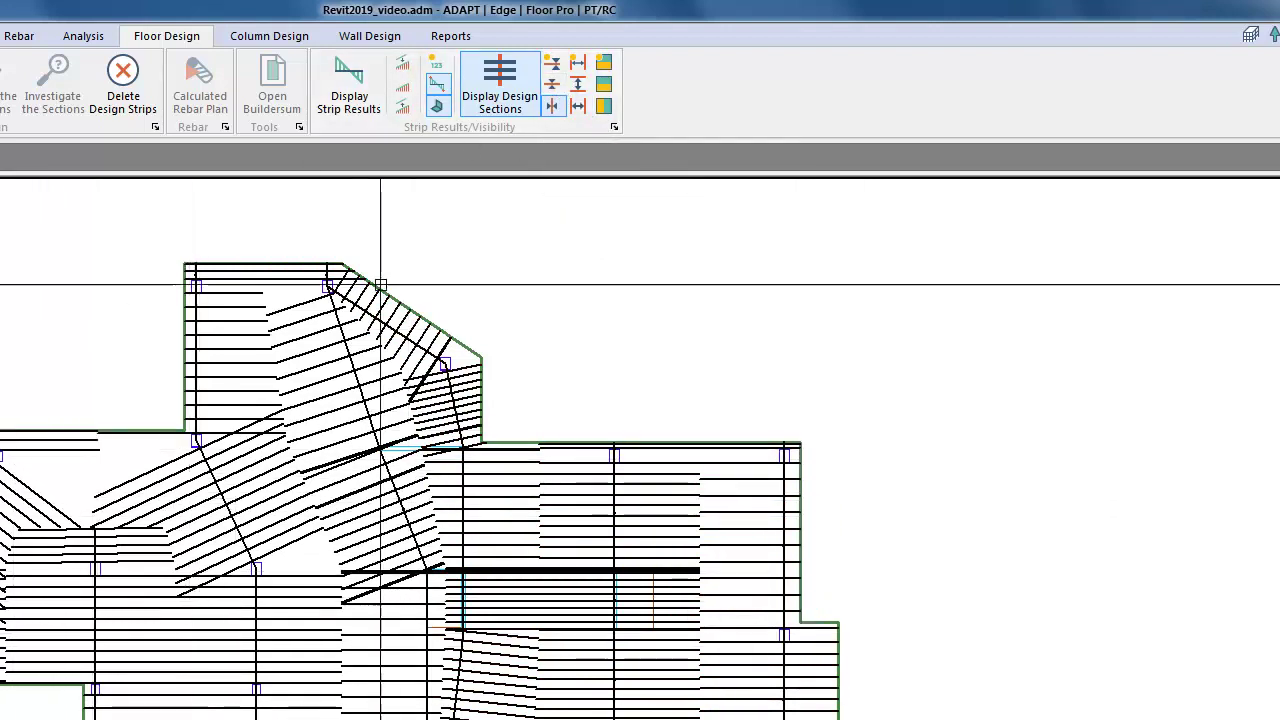
click(556, 103)
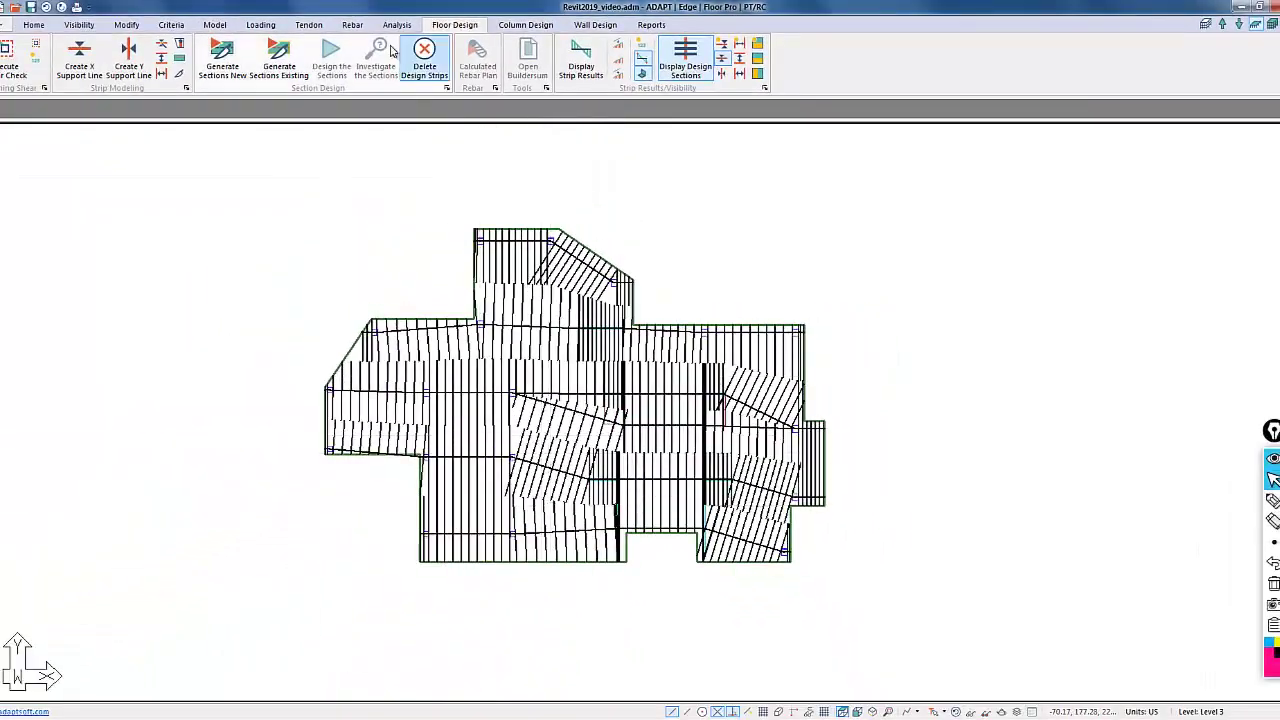
click(111, 31)
click(200, 86)
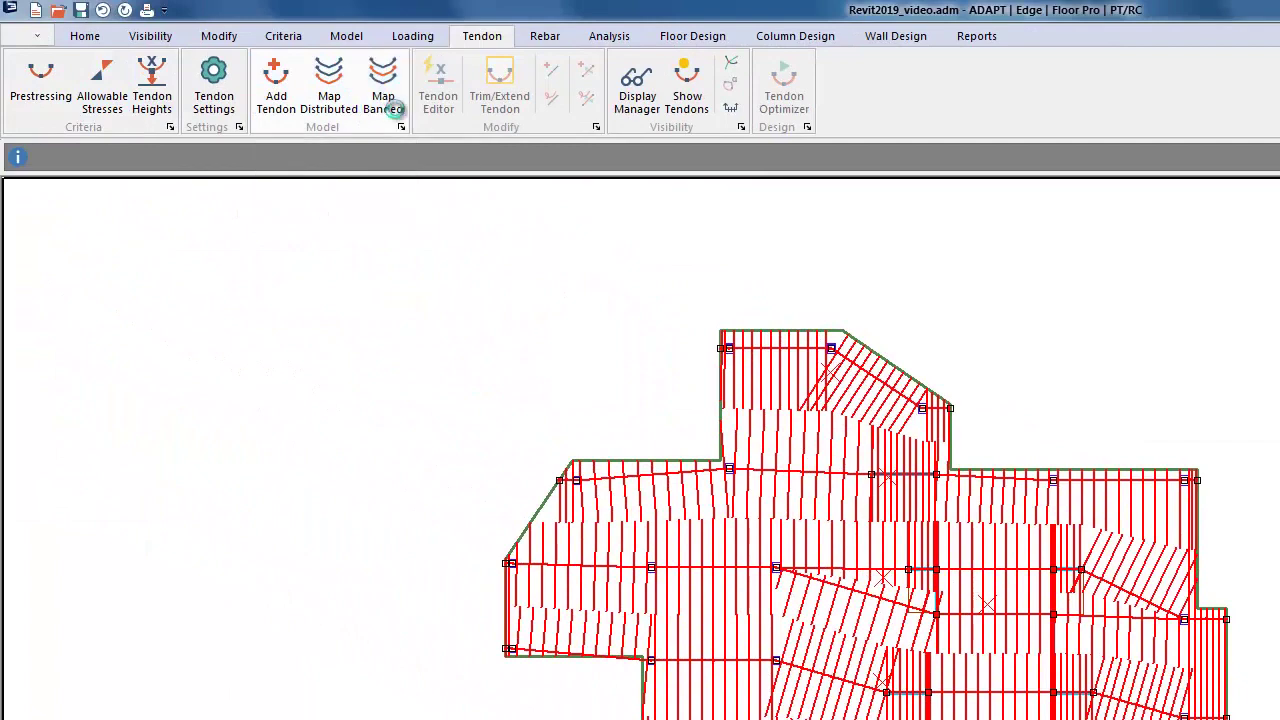
- Set the Map Banded maximum precompression to 300 psi
click(383, 95)
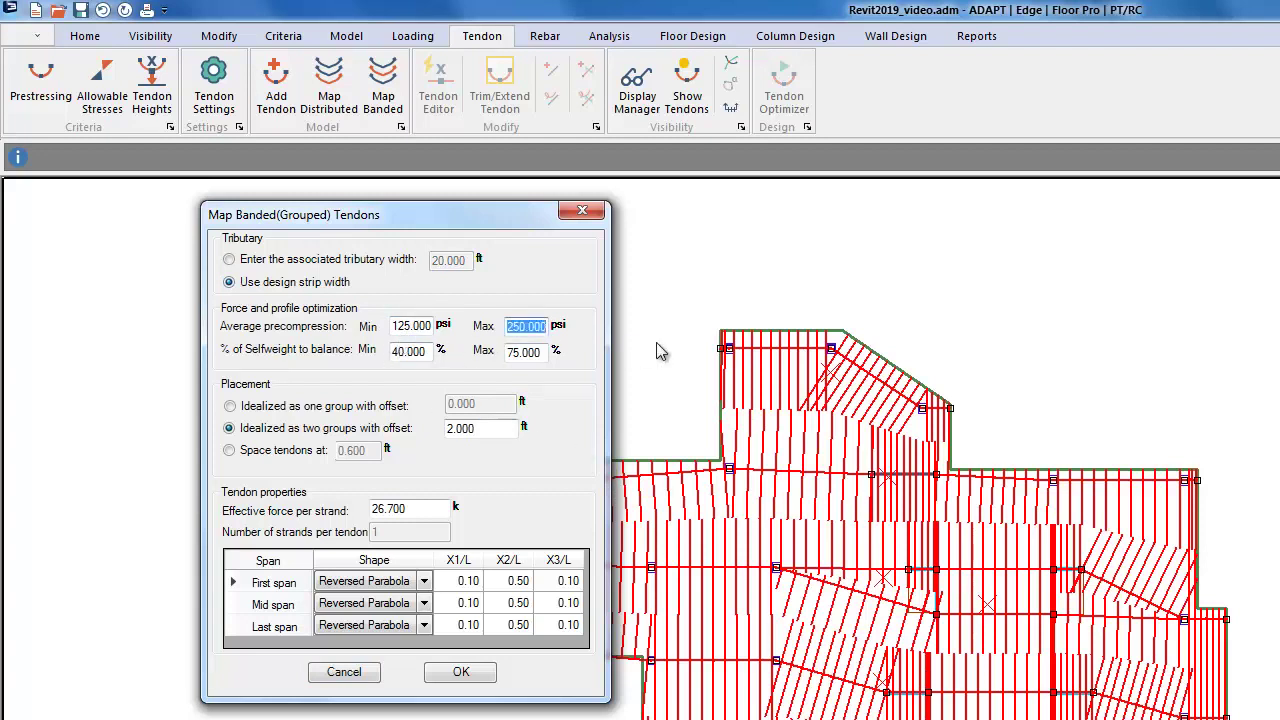
text(300)
key(Tab)
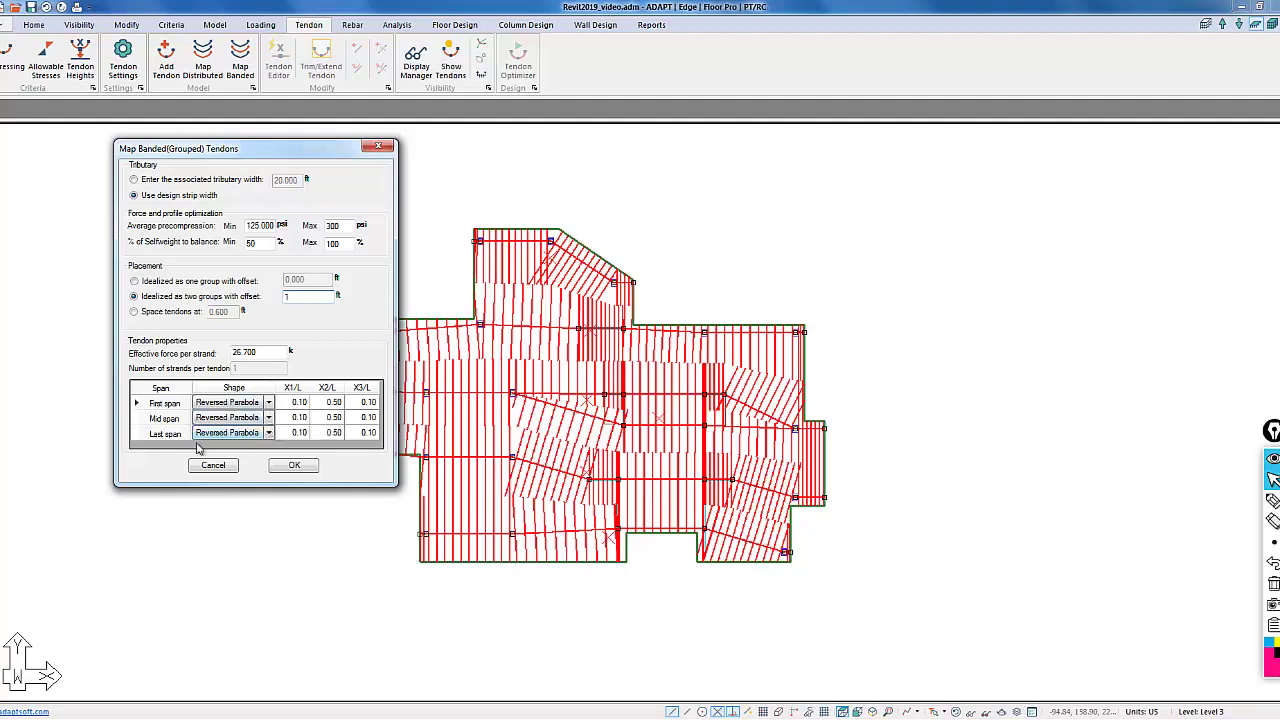
click(290, 472)
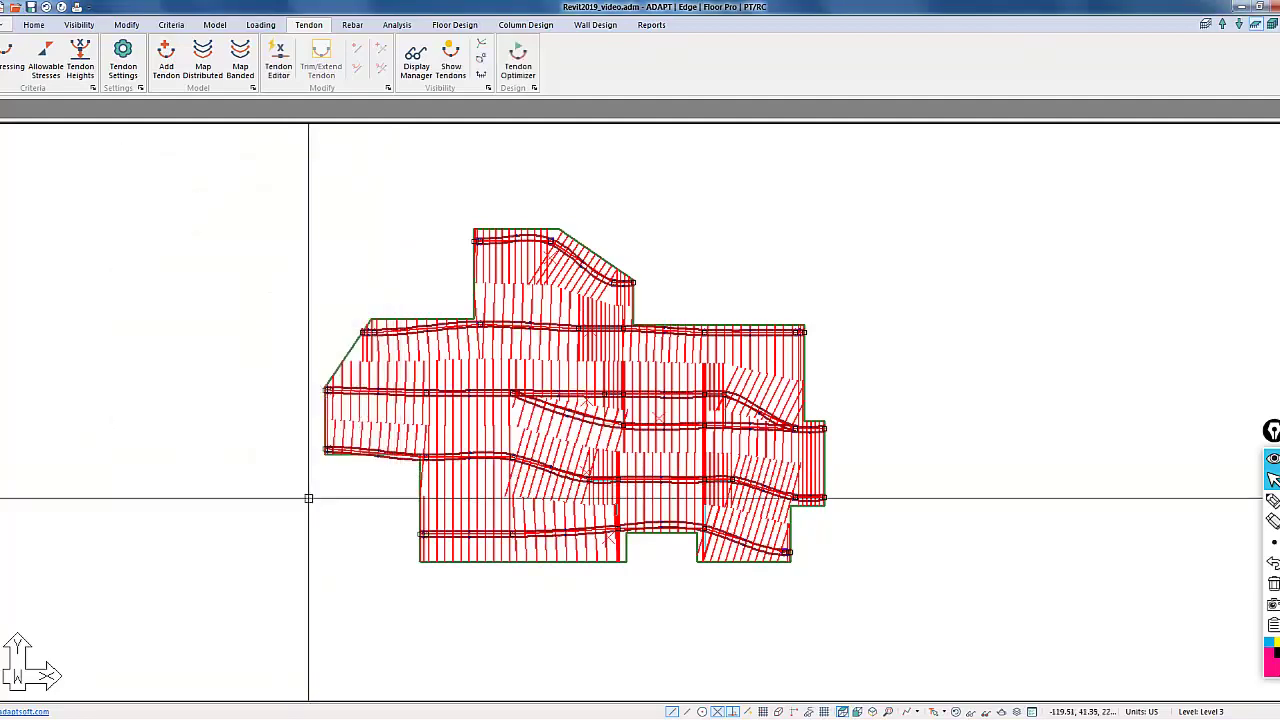
scroll(398, 493, up, 1)
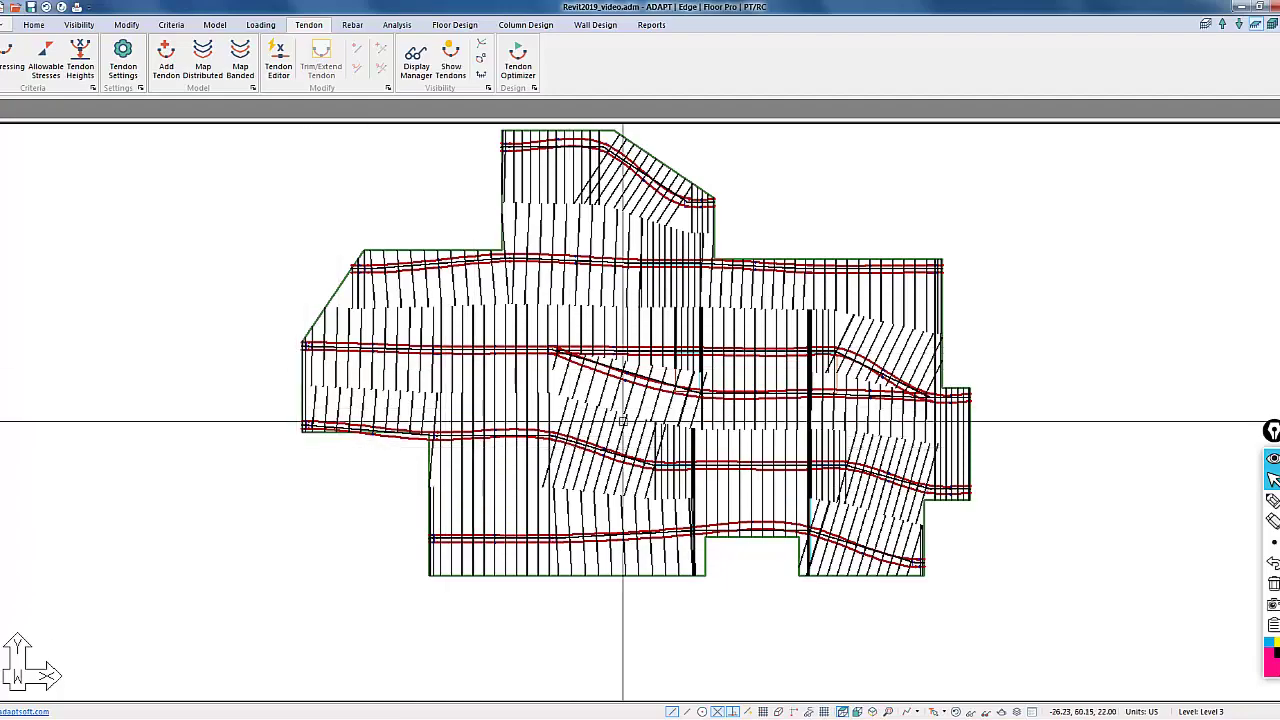
scroll(594, 411, up, 4)
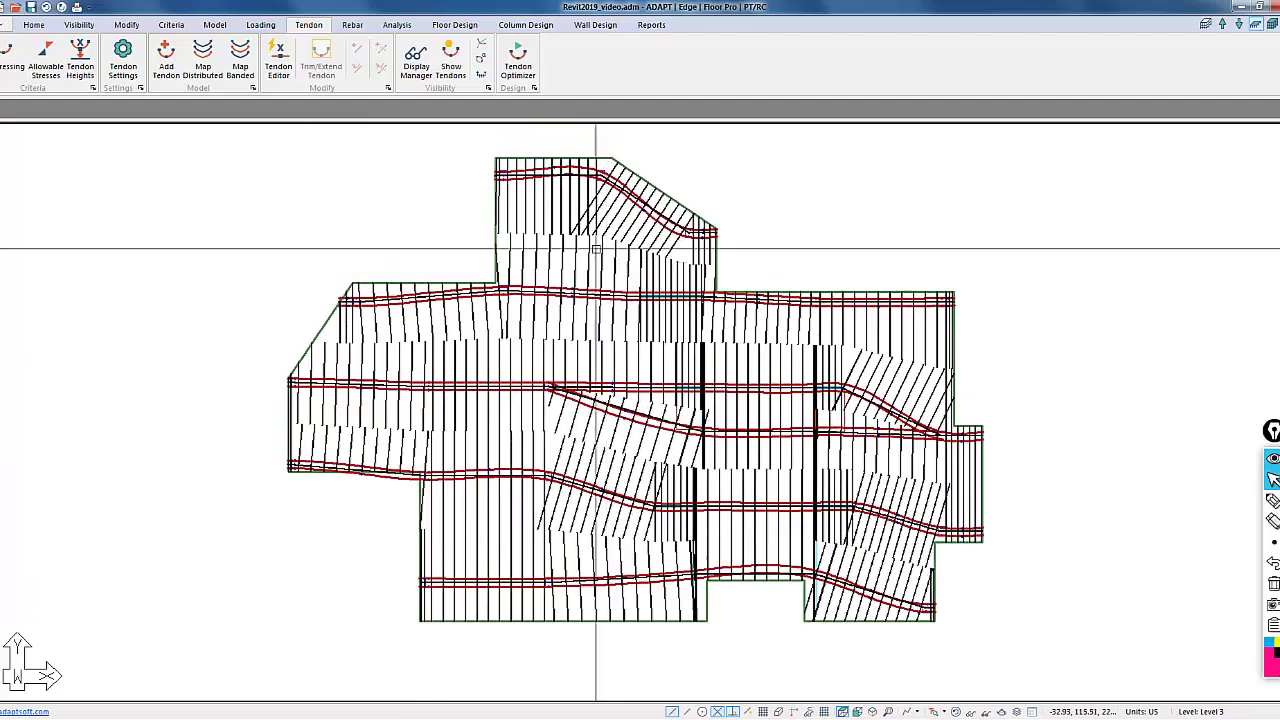
scroll(530, 192, up, 1)
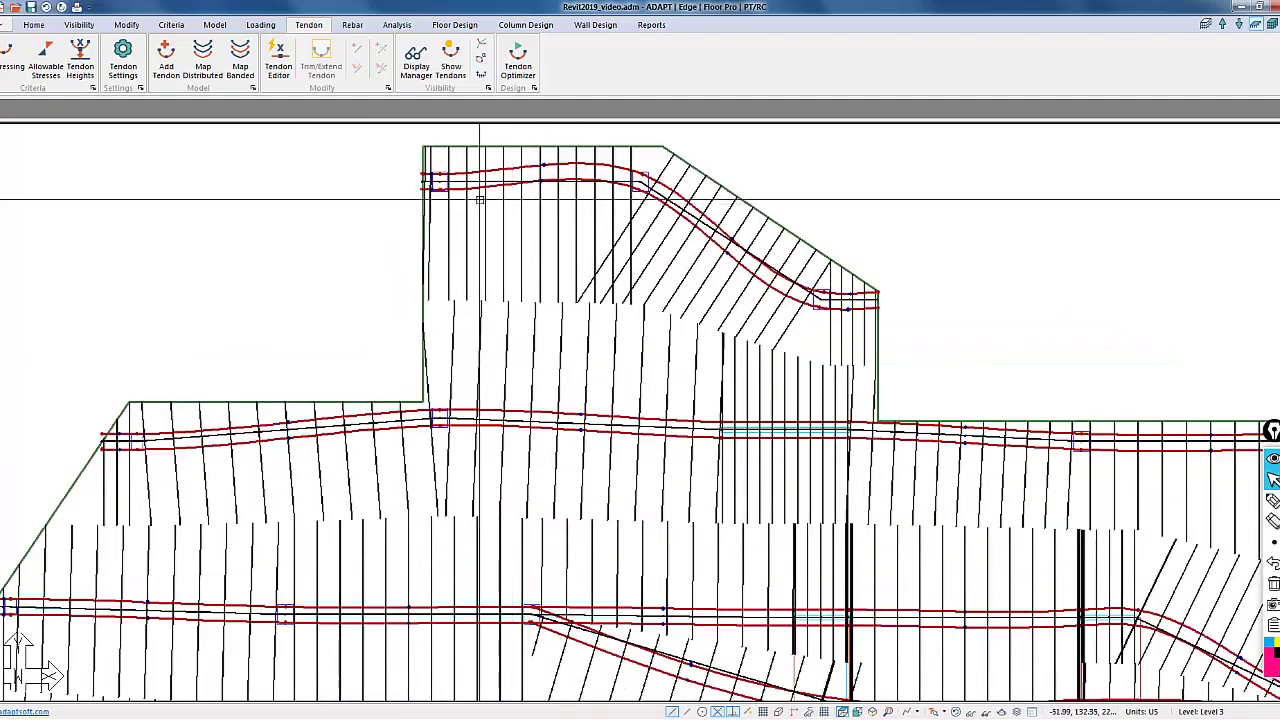
scroll(500, 230, down, 2)
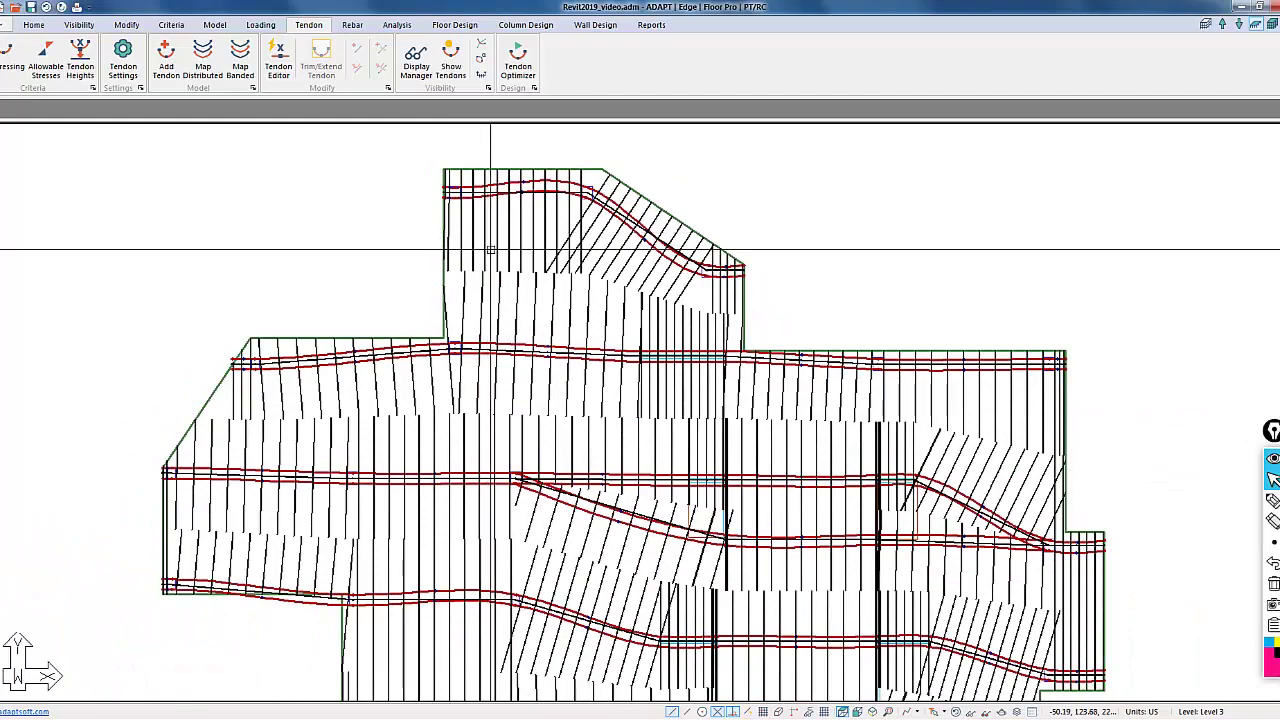
scroll(257, 349, up, 3)
scroll(273, 398, down, 2)
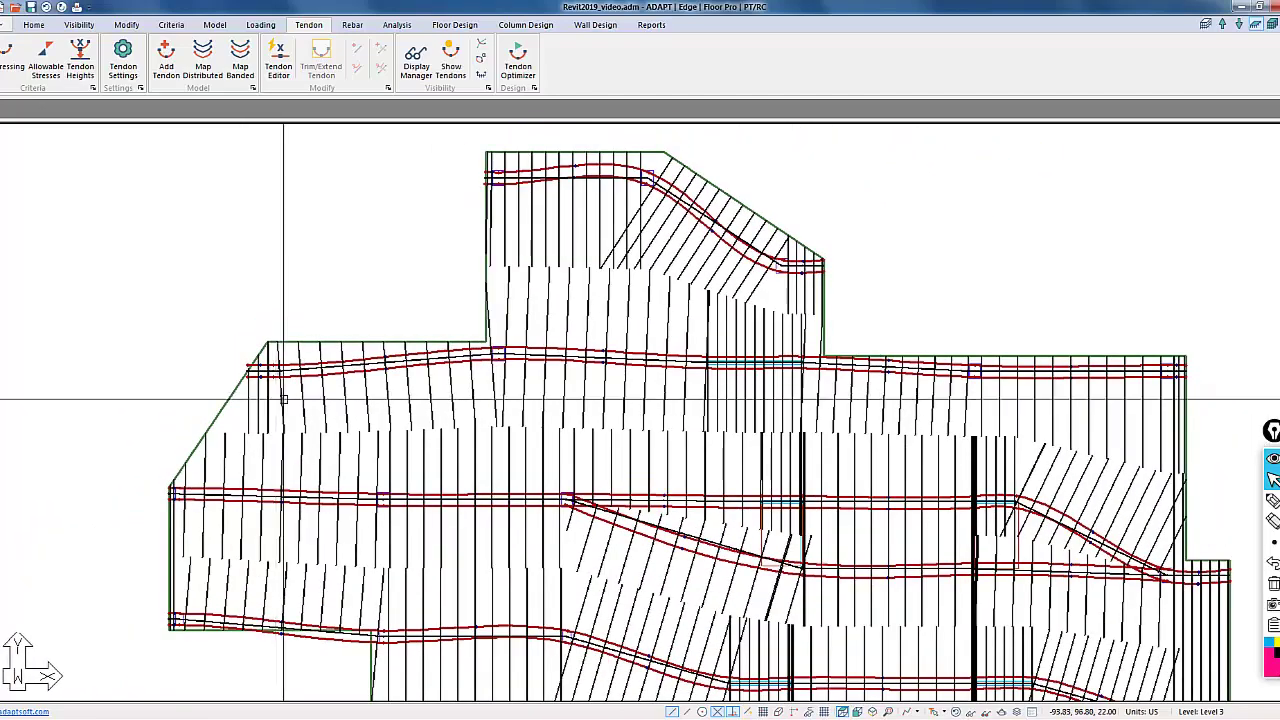
scroll(400, 409, down, 1)
scroll(471, 434, up, 2)
scroll(540, 384, down, 2)
scroll(540, 384, down, 1)
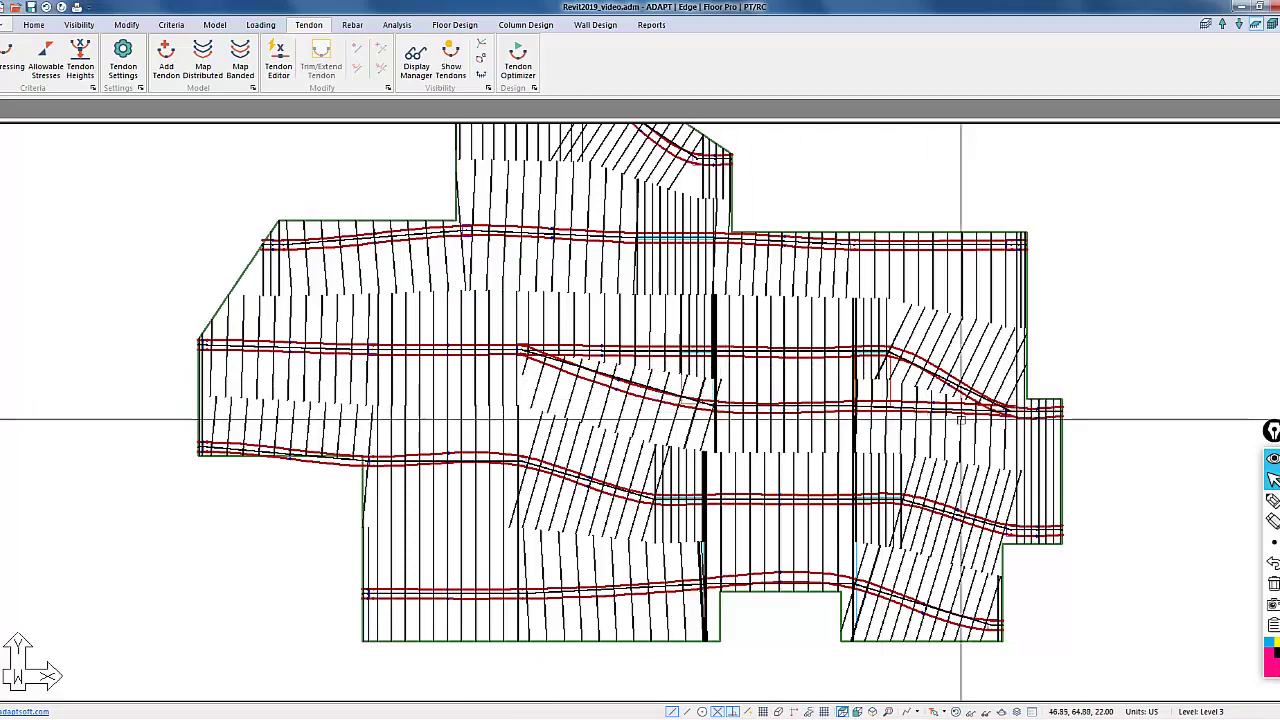
scroll(616, 368, up, 2)
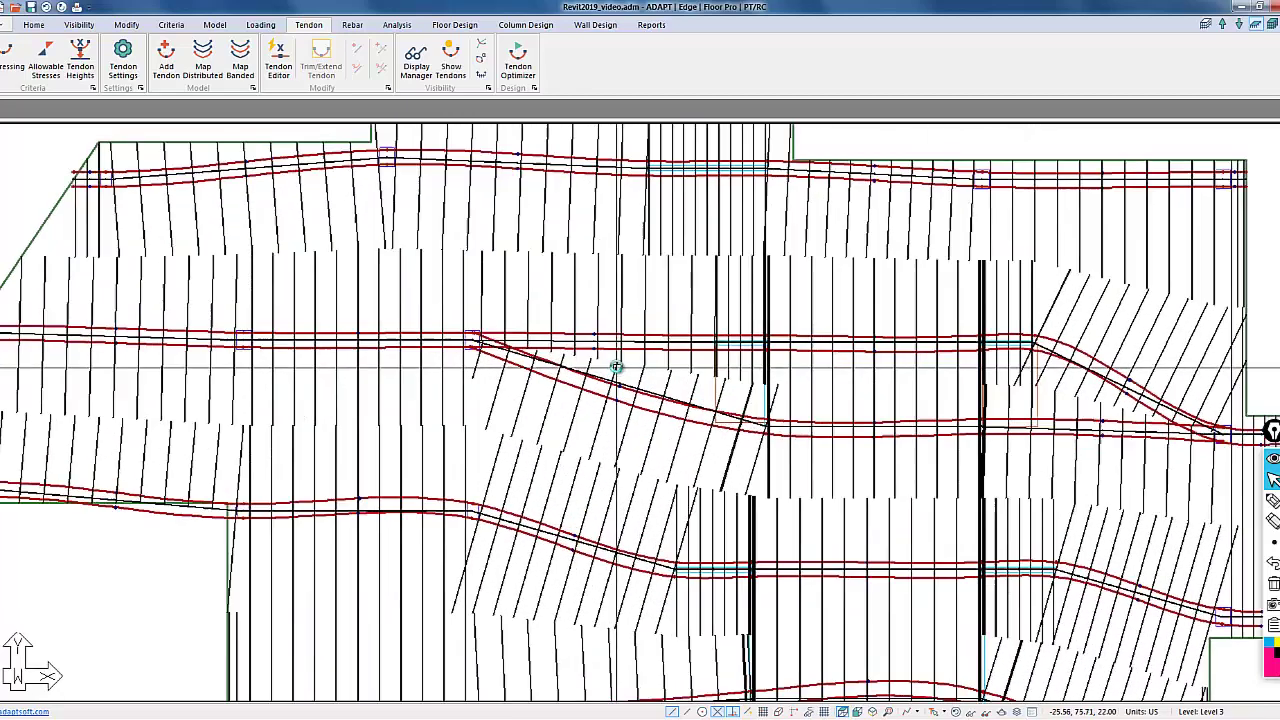
scroll(616, 368, up, 2)
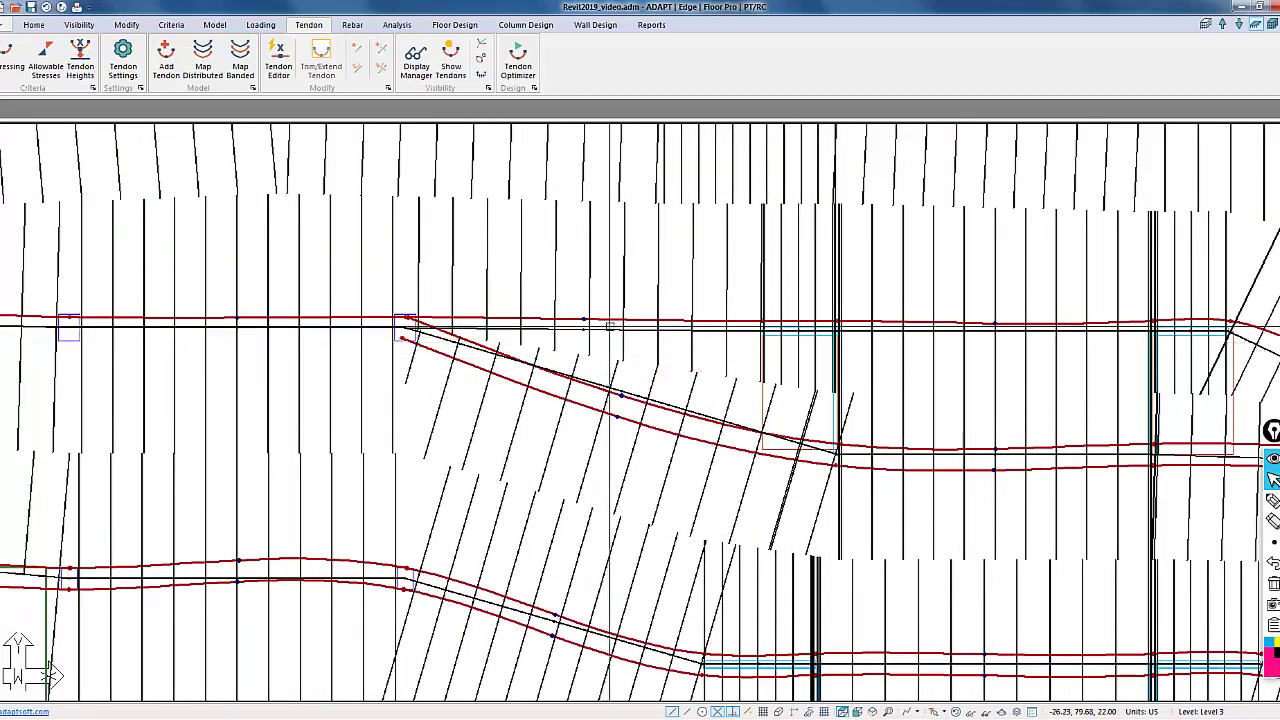
double_click(610, 320)
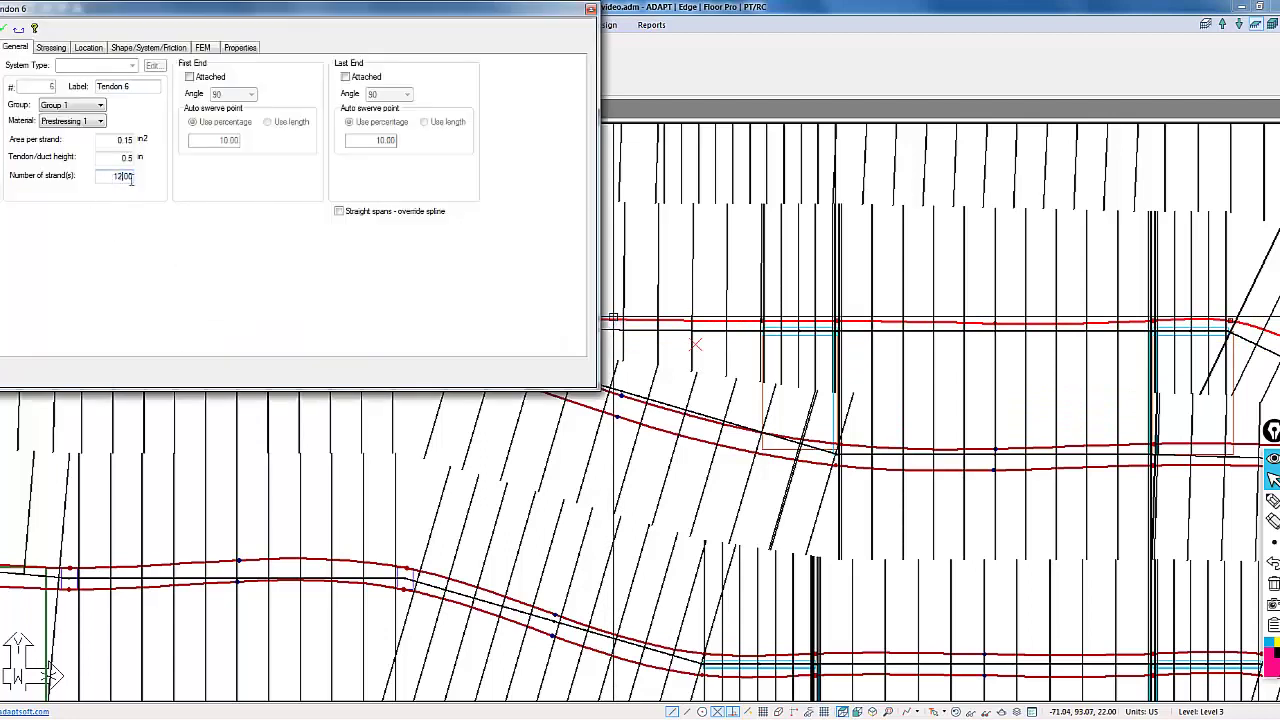
click(5, 28)
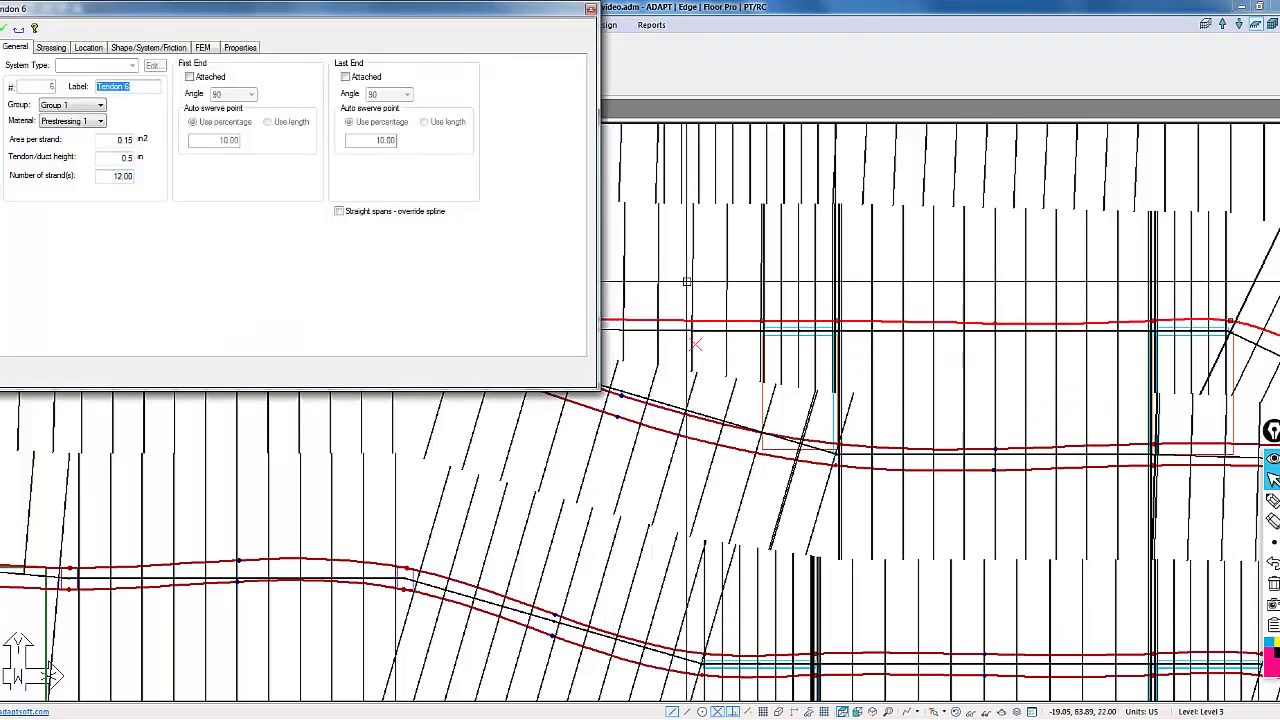
scroll(467, 372, down, 5)
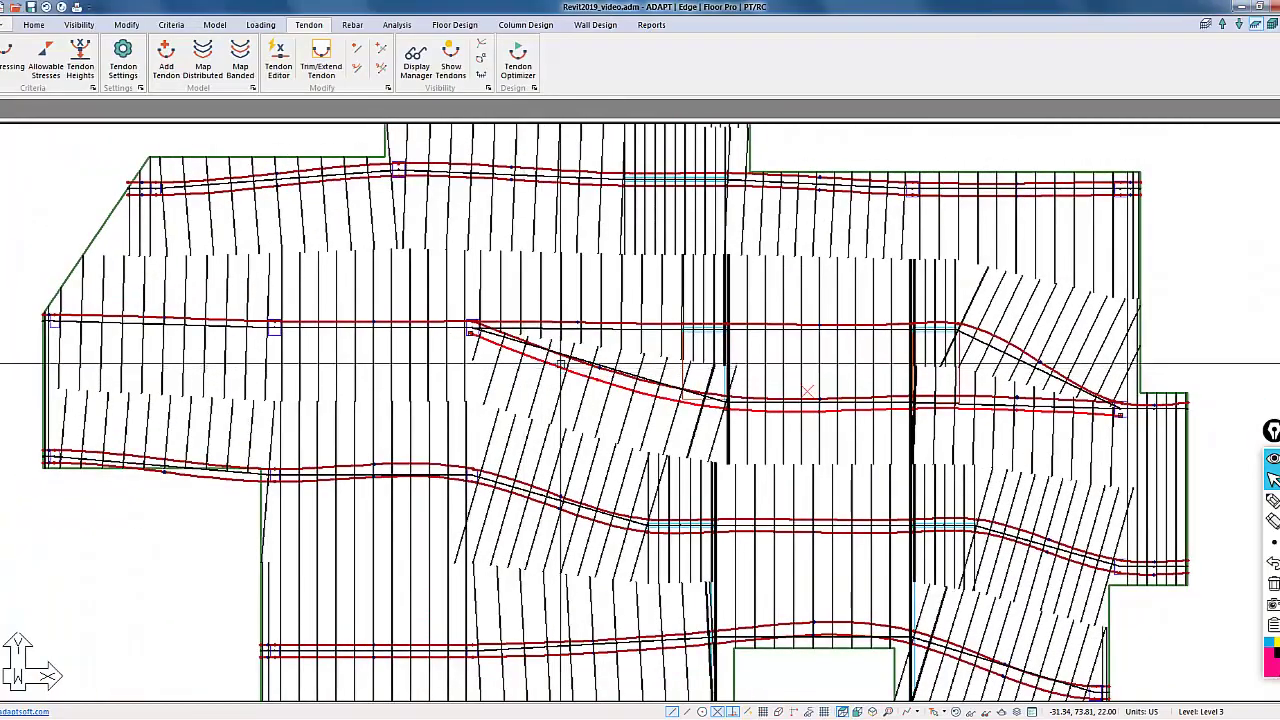
scroll(560, 370, up, 5)
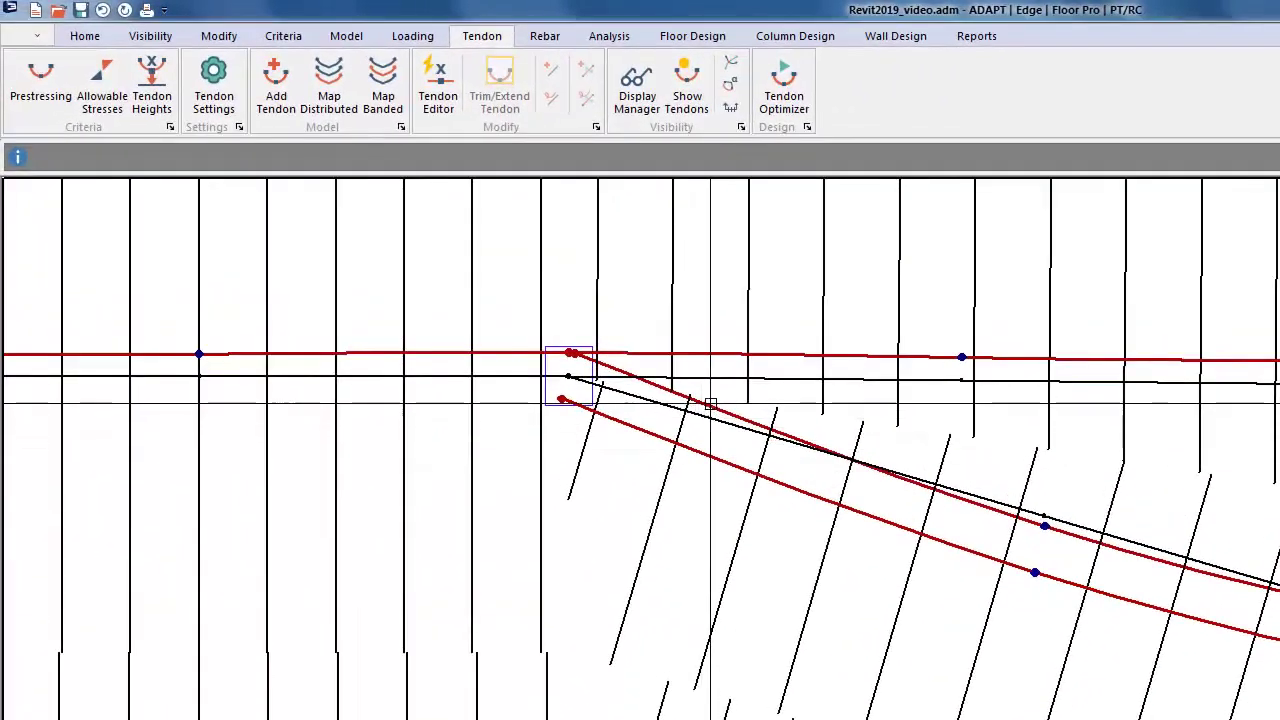
double_click(709, 452)
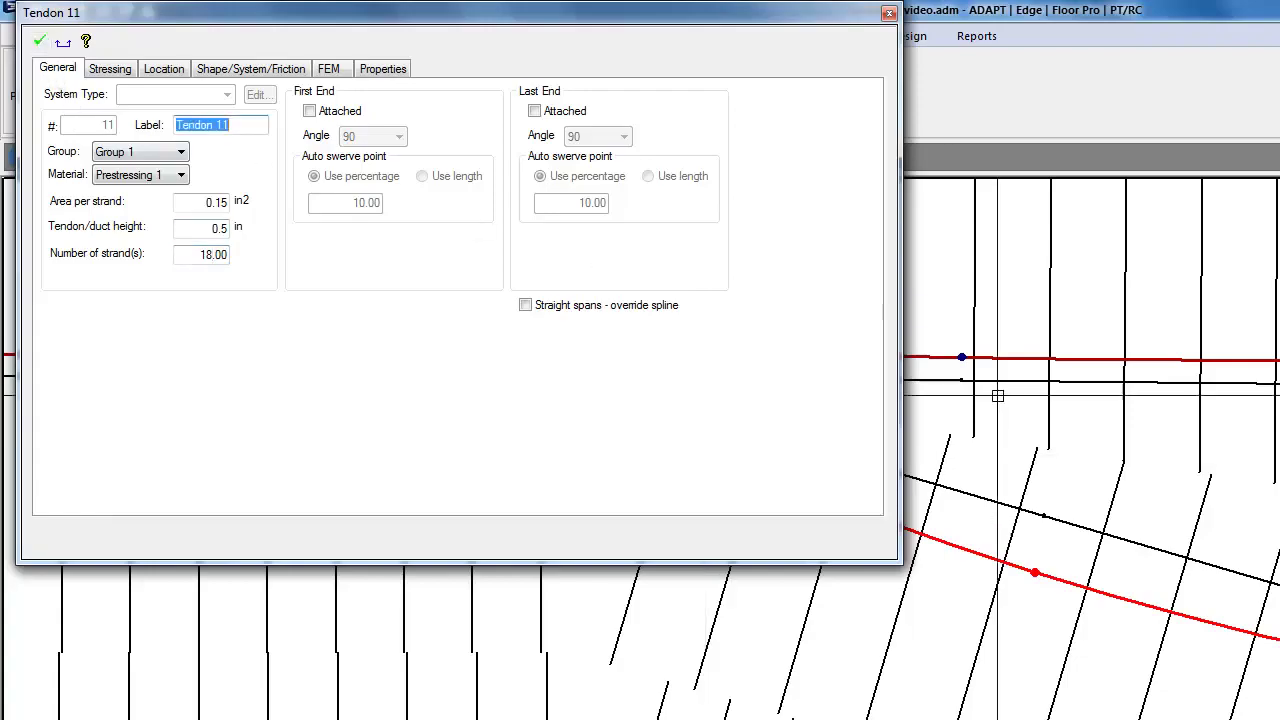
key(Return)
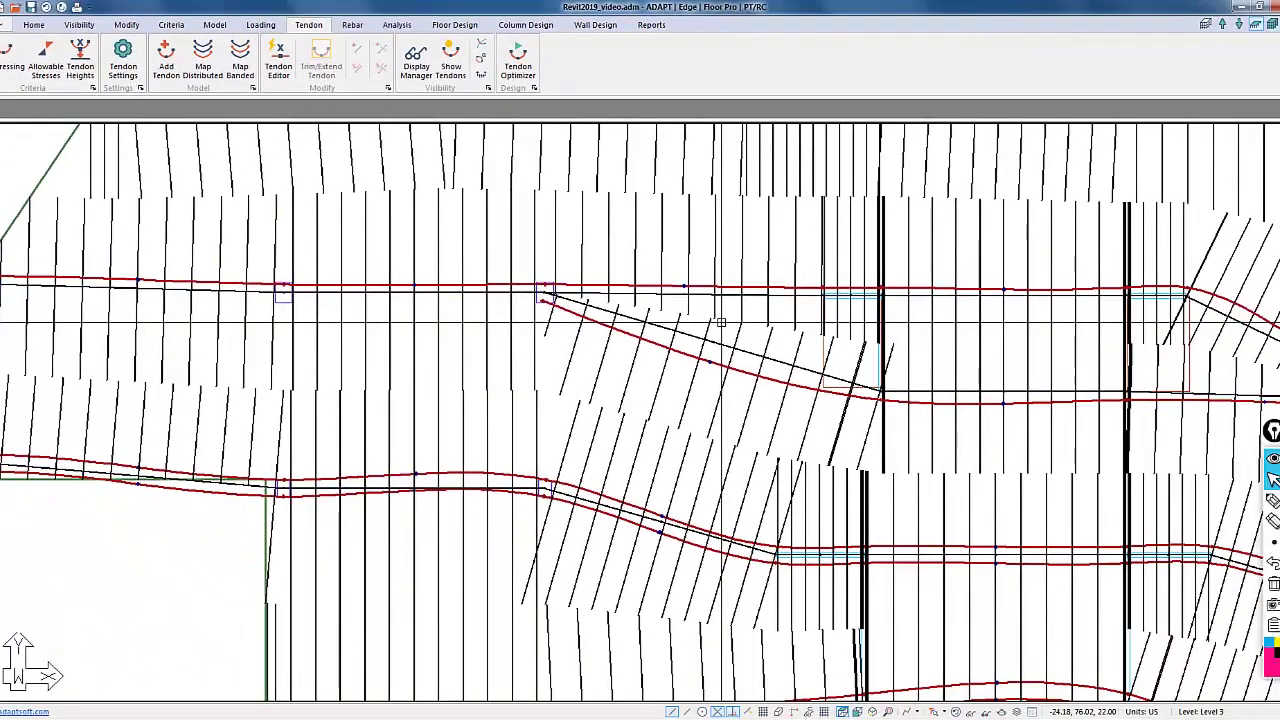
- Extend the banded tendon's end point out to the slab's right edge
scroll(714, 320, down, 2)
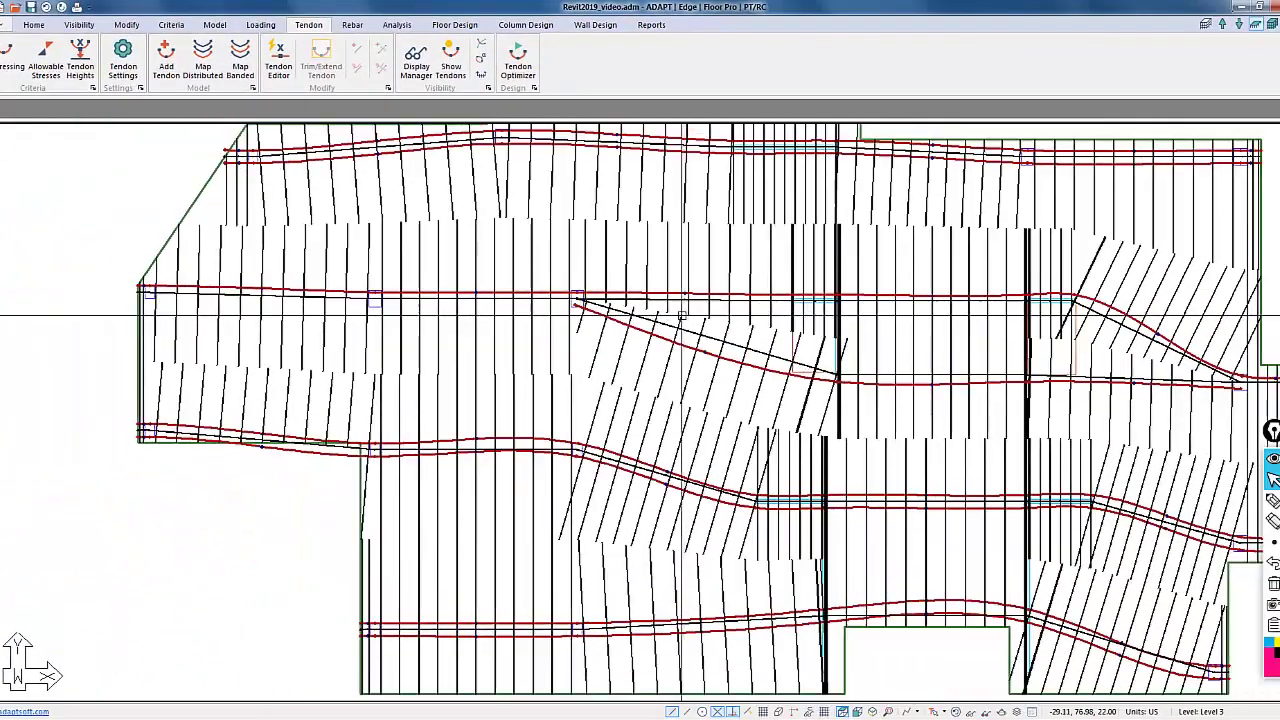
scroll(1090, 368, up, 4)
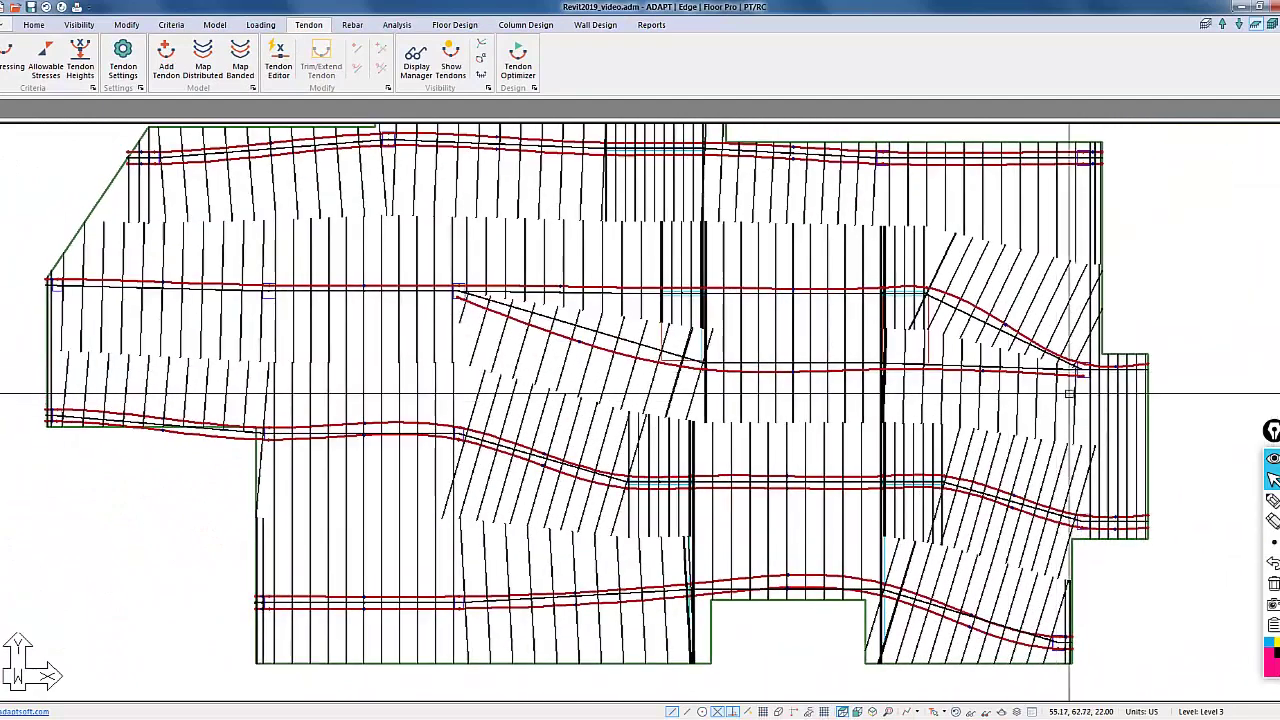
scroll(1037, 367, up, 1)
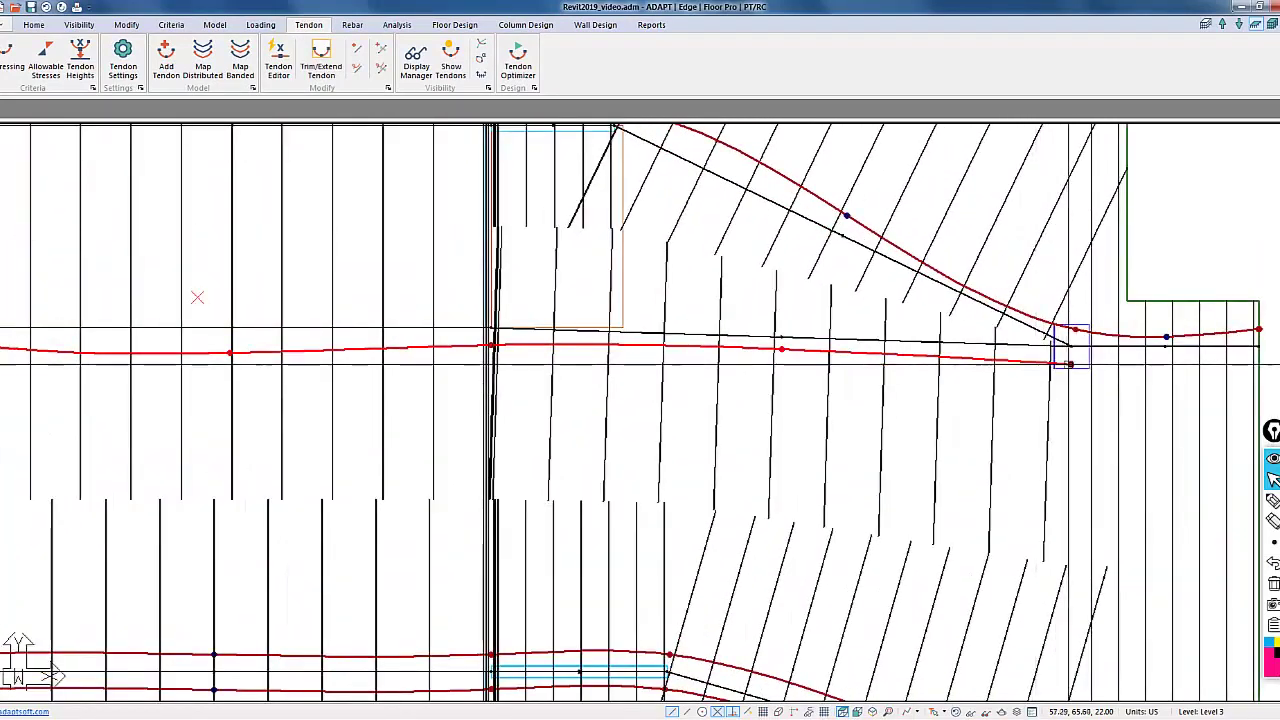
click(1068, 363)
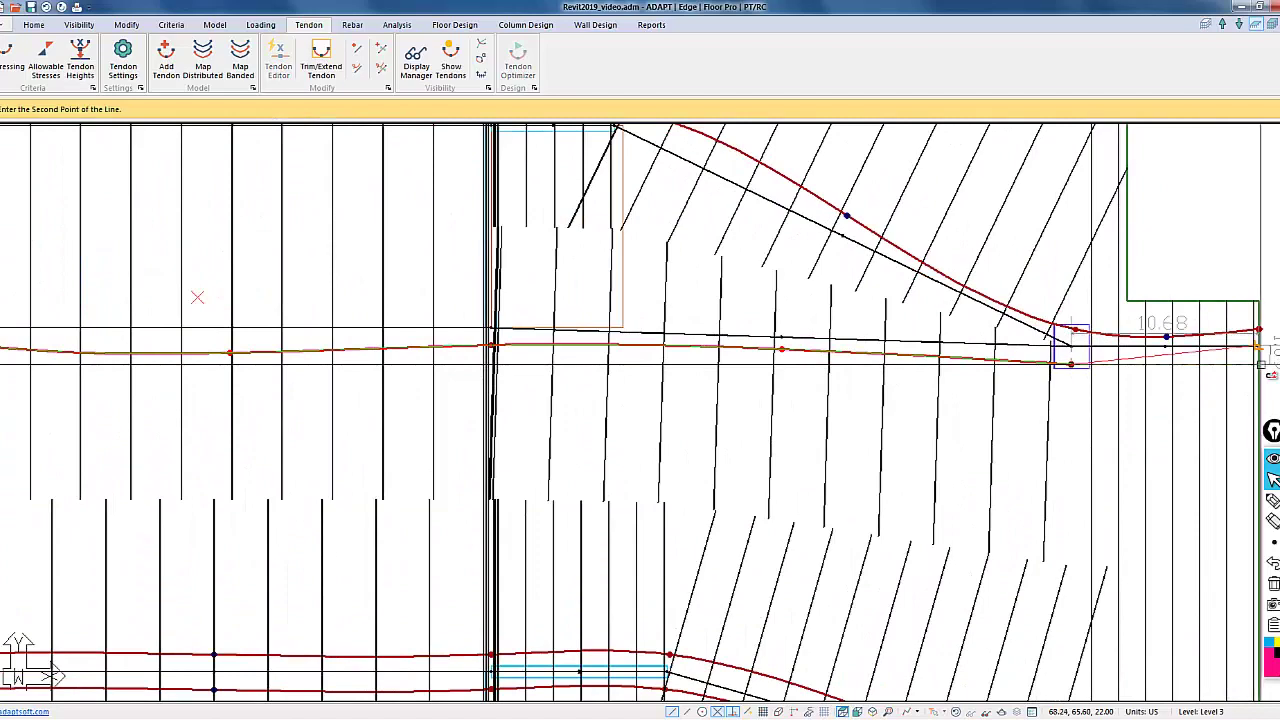
click(1270, 372)
- Insert an extra vertex along the tendon span and set its final position
scroll(862, 420, down, 2)
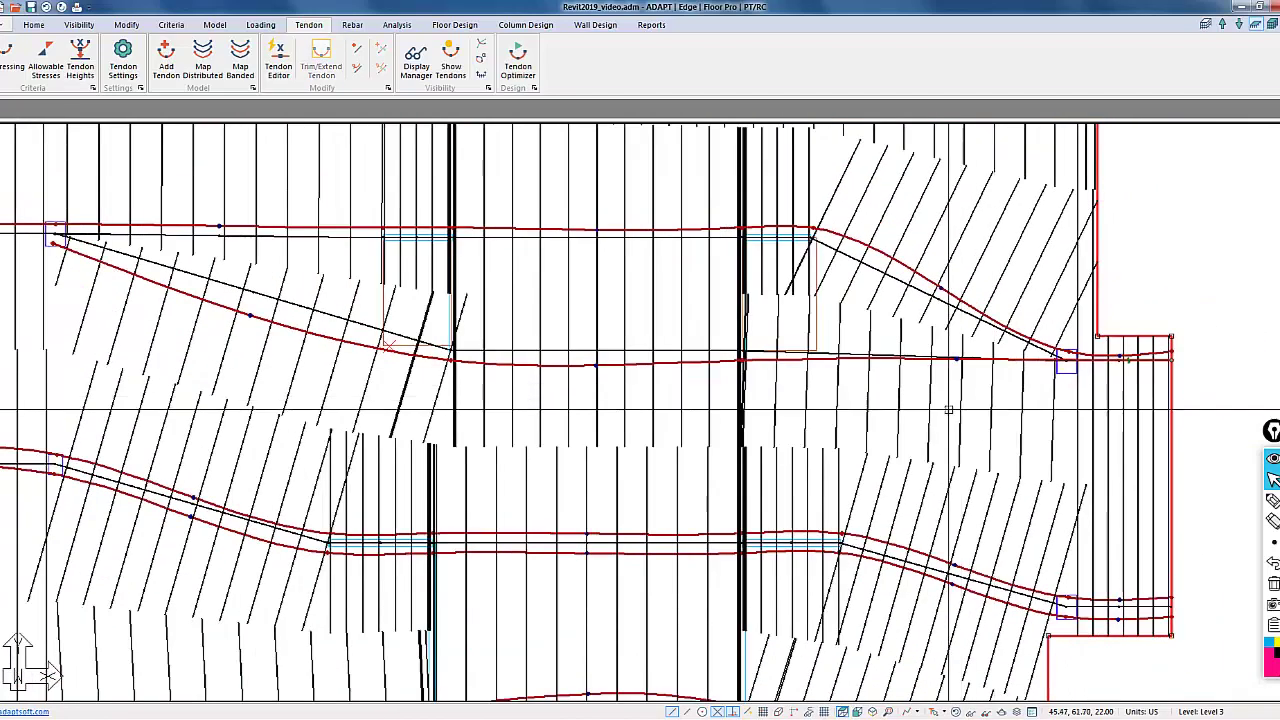
scroll(1120, 366, up, 3)
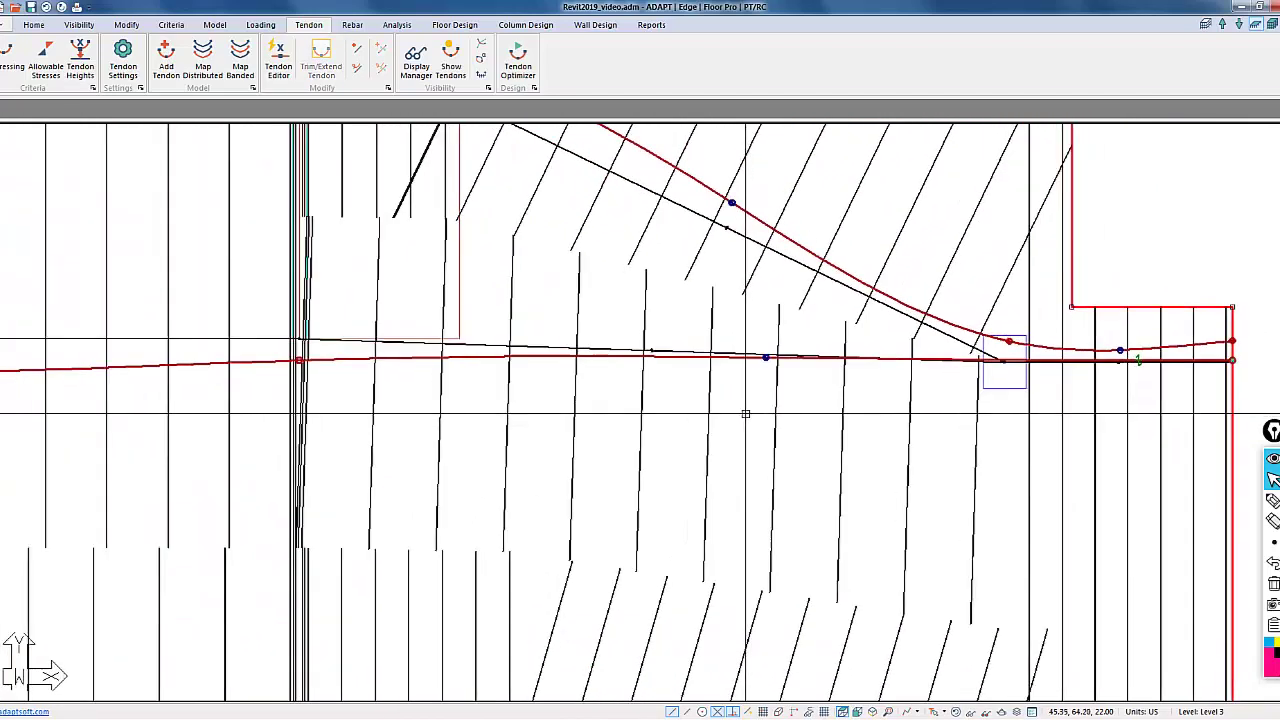
right_click(722, 357)
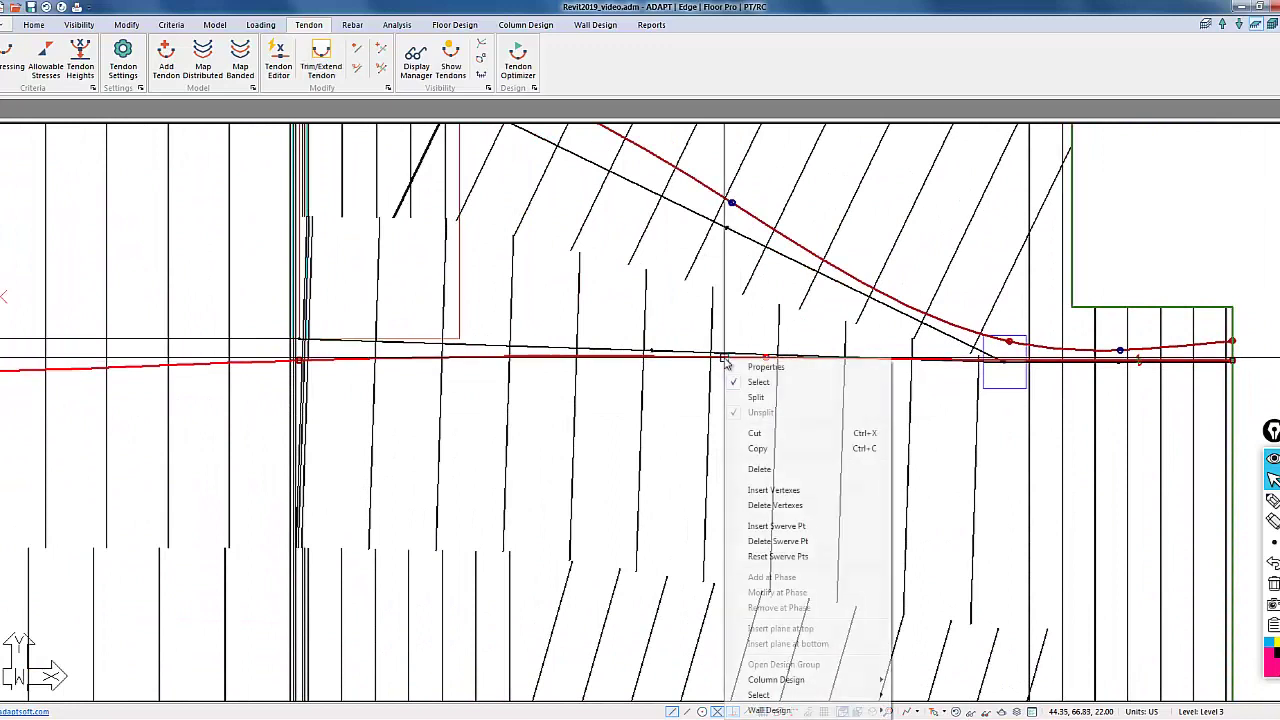
click(763, 490)
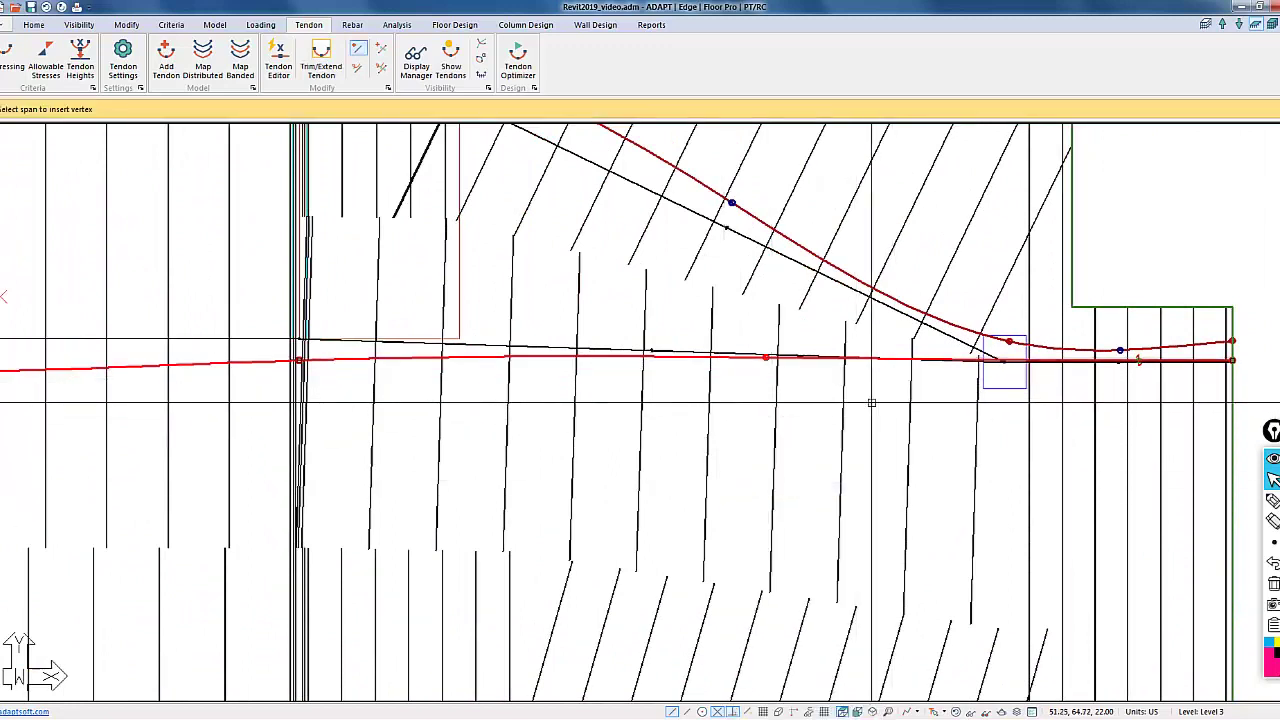
click(727, 357)
scroll(727, 355, up, 1)
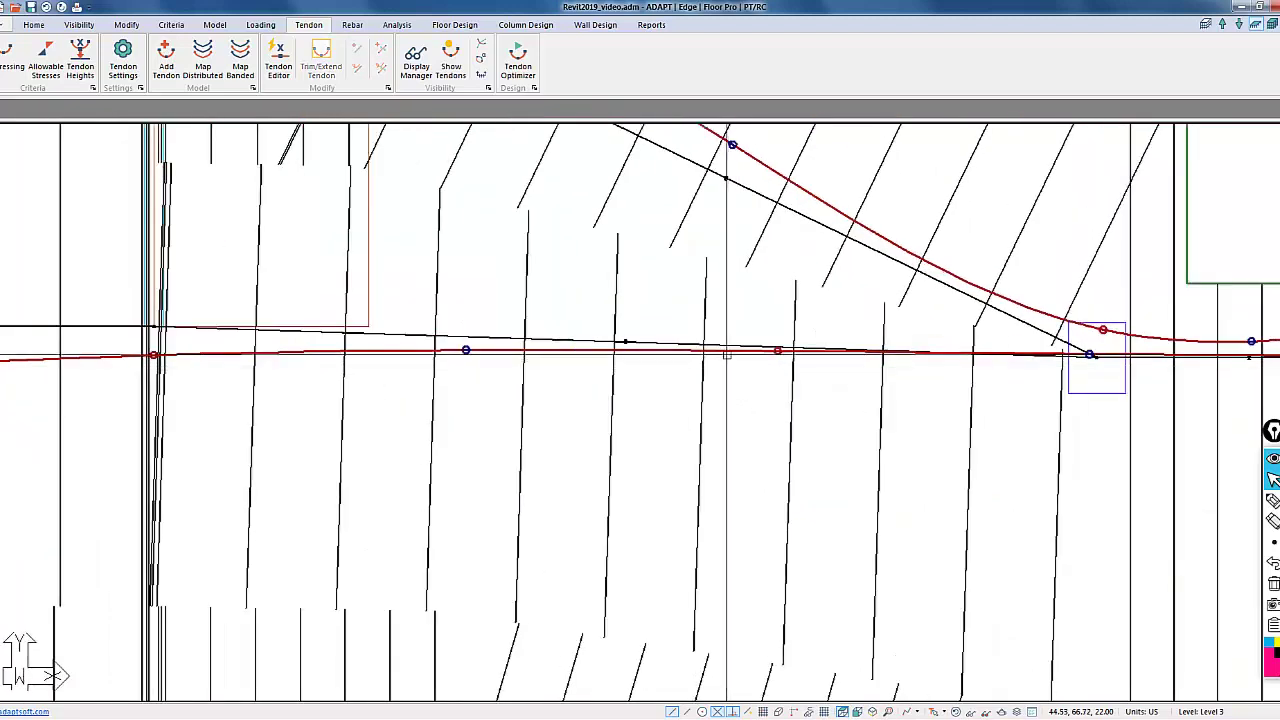
click(776, 352)
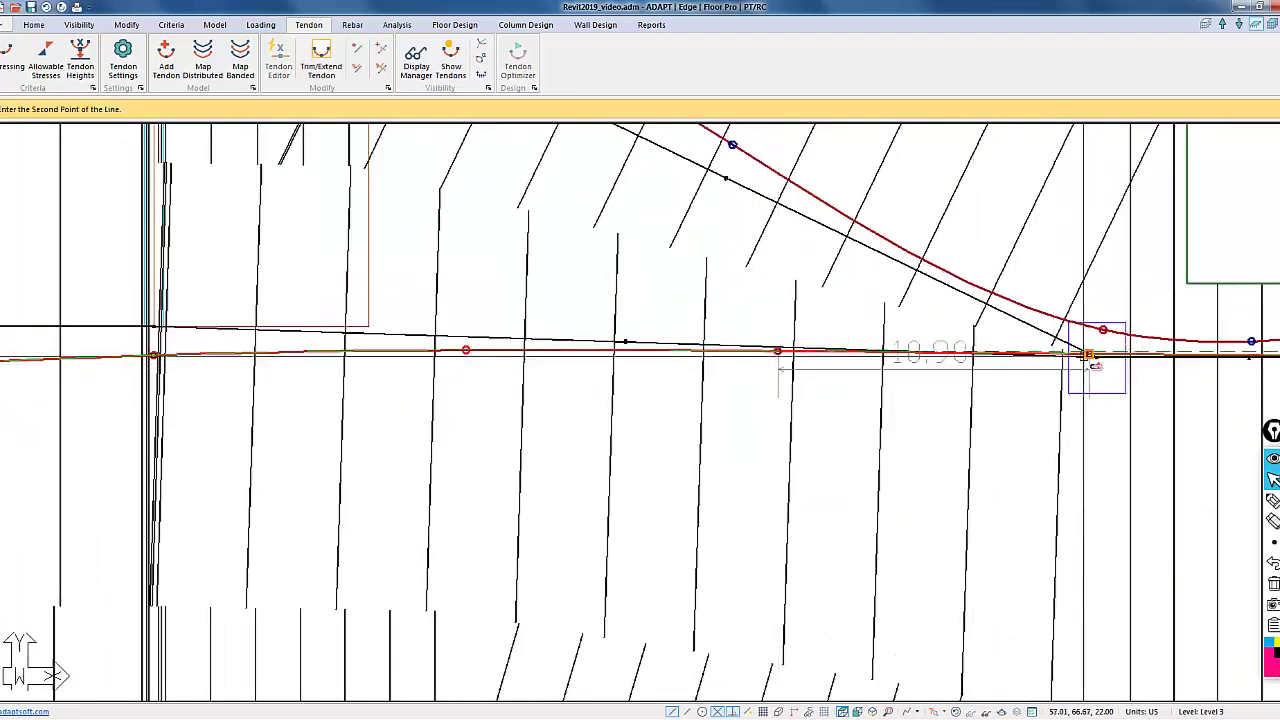
click(1097, 357)
scroll(930, 415, down, 3)
scroll(564, 323, up, 1)
- Extend the angled tendon's end out to the slab's left edge with Trim/Extend Tendon
scroll(564, 323, down, 4)
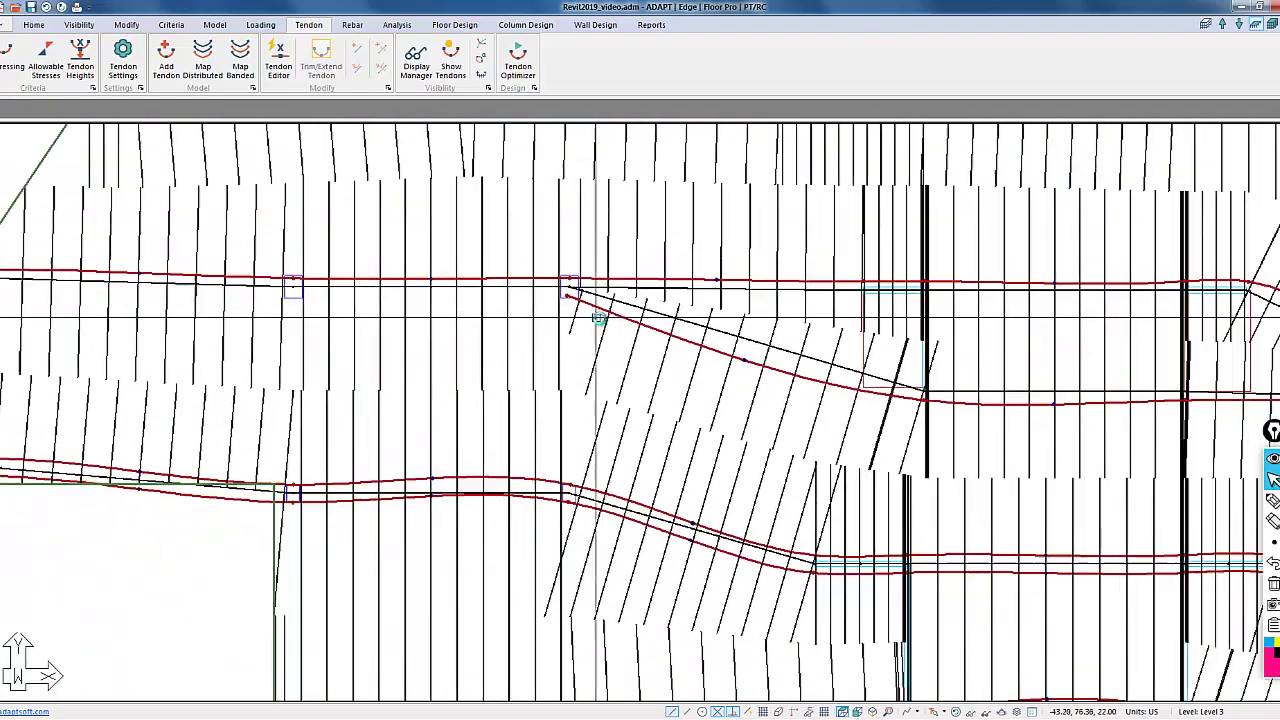
scroll(478, 285, up, 1)
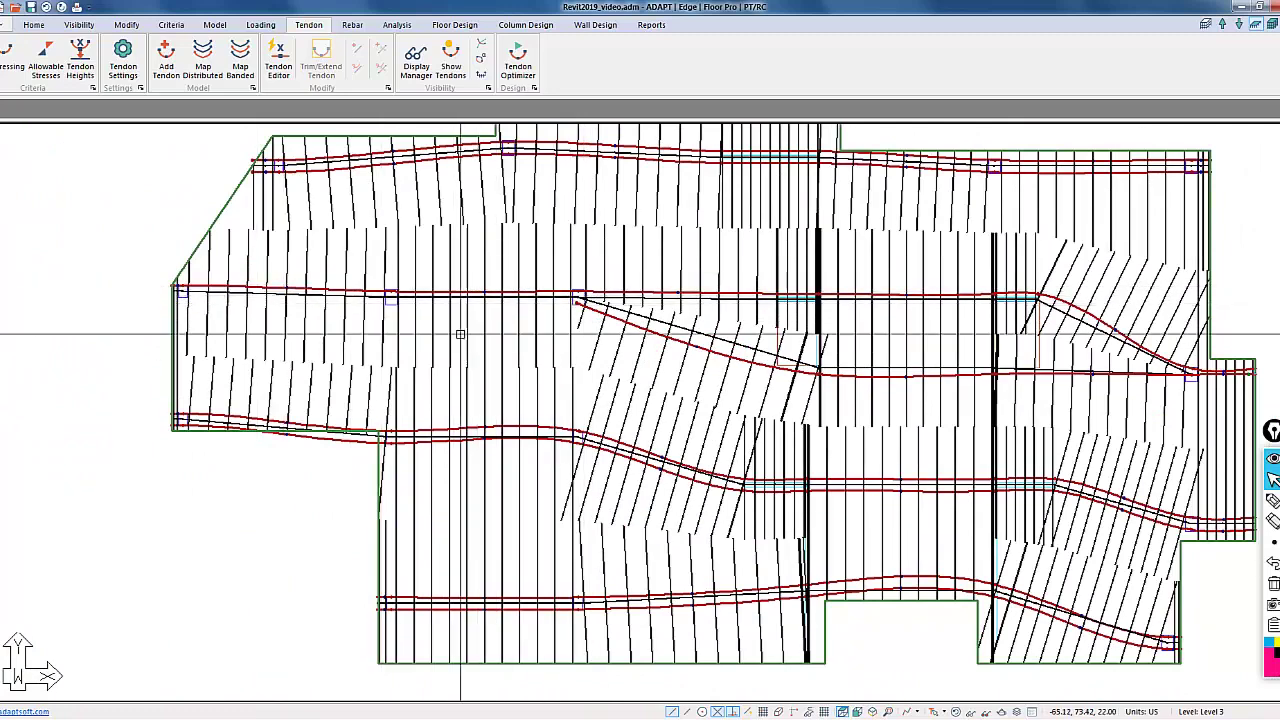
scroll(580, 315, up, 2)
click(579, 292)
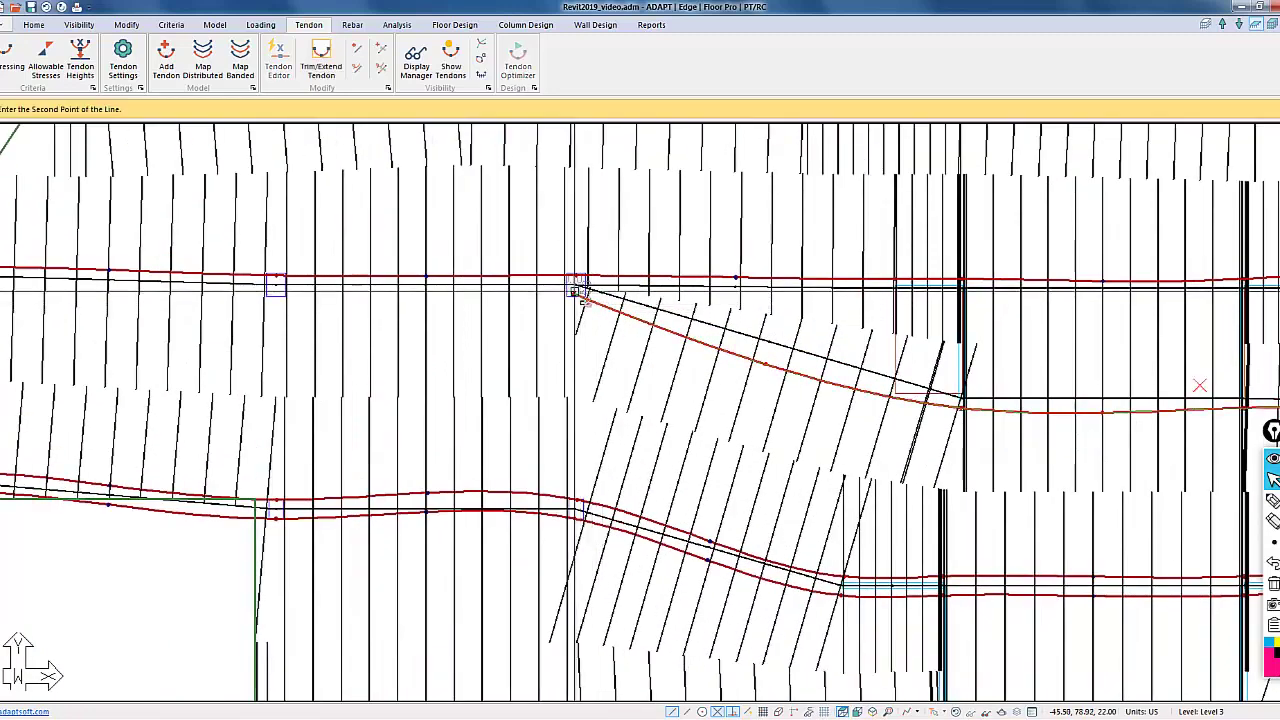
middle_drag(310, 337, 609, 325)
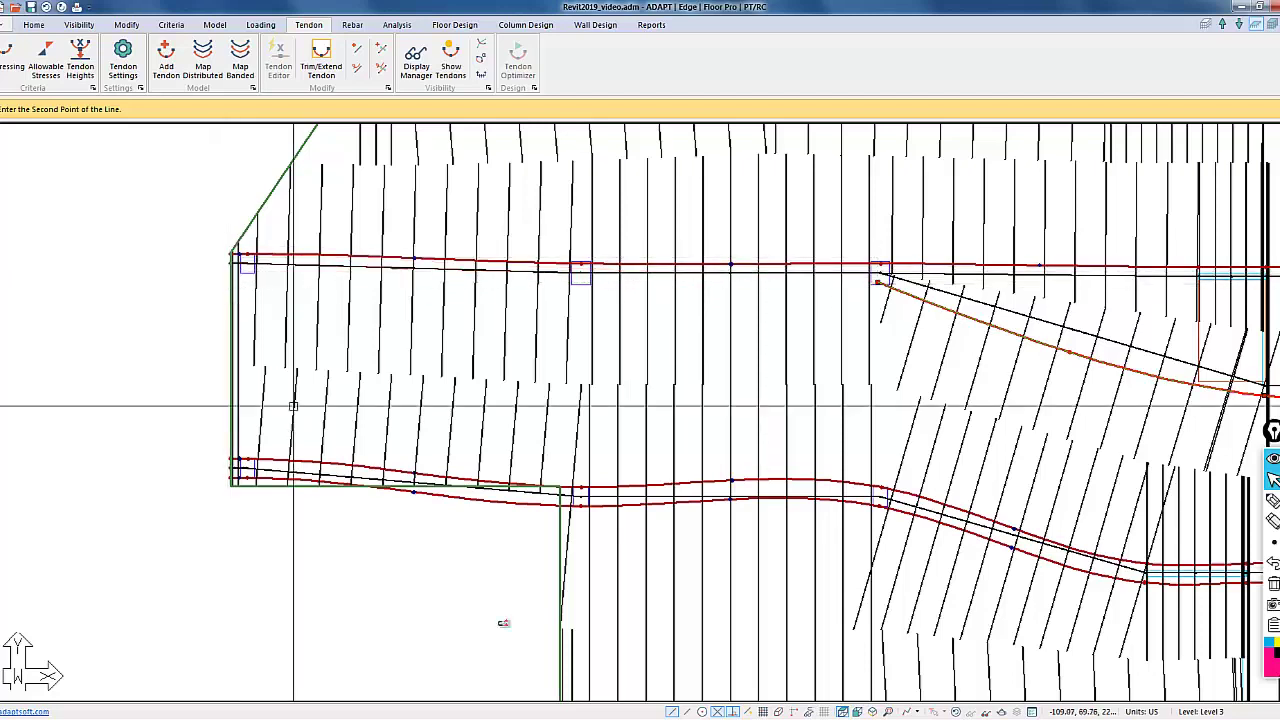
scroll(545, 655, up, 2)
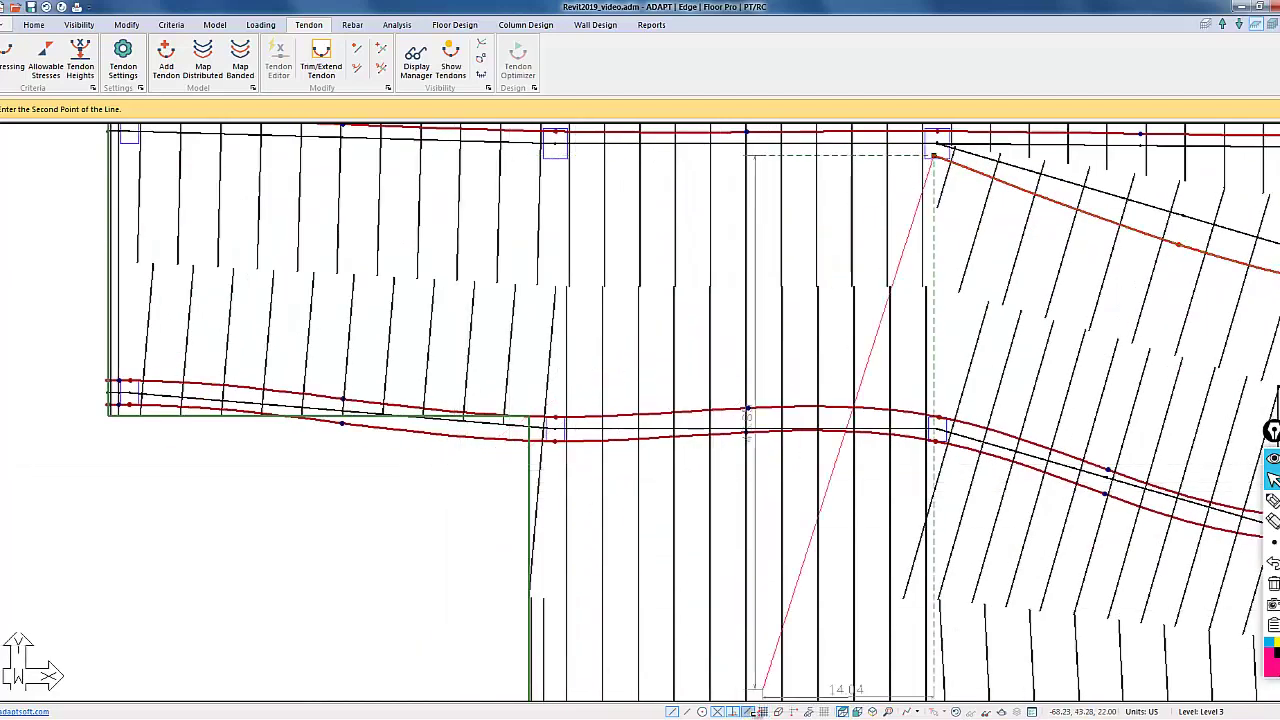
scroll(500, 480, down, 2)
scroll(441, 312, up, 3)
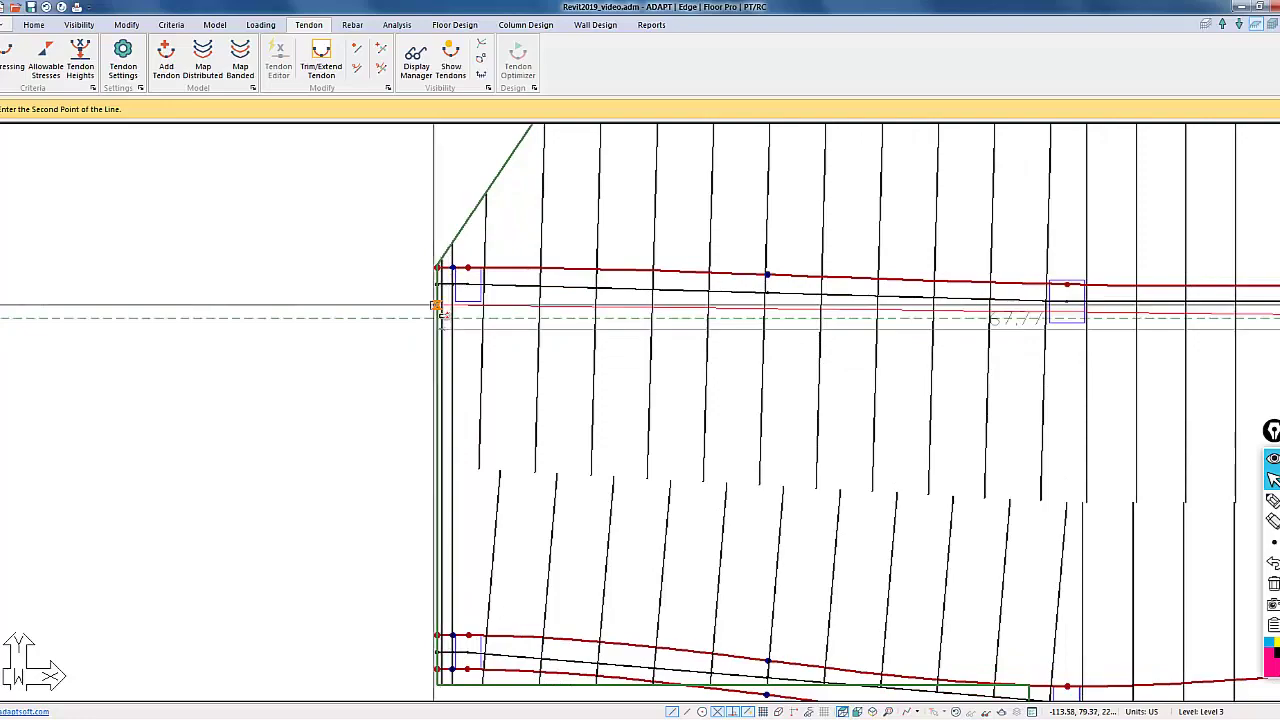
click(441, 312)
scroll(320, 363, down, 3)
scroll(728, 355, up, 2)
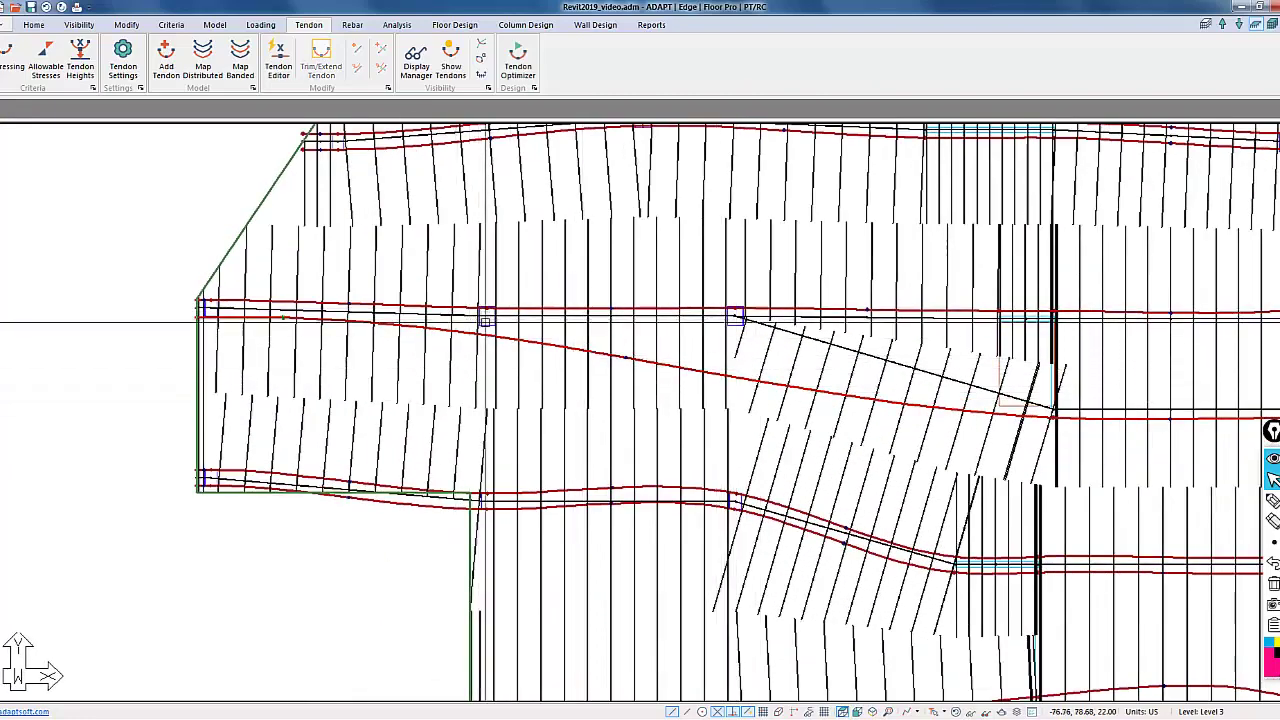
- Insert a new vertex on the angled tendon's span using Insert Vertexes
right_click(580, 353)
click(615, 375)
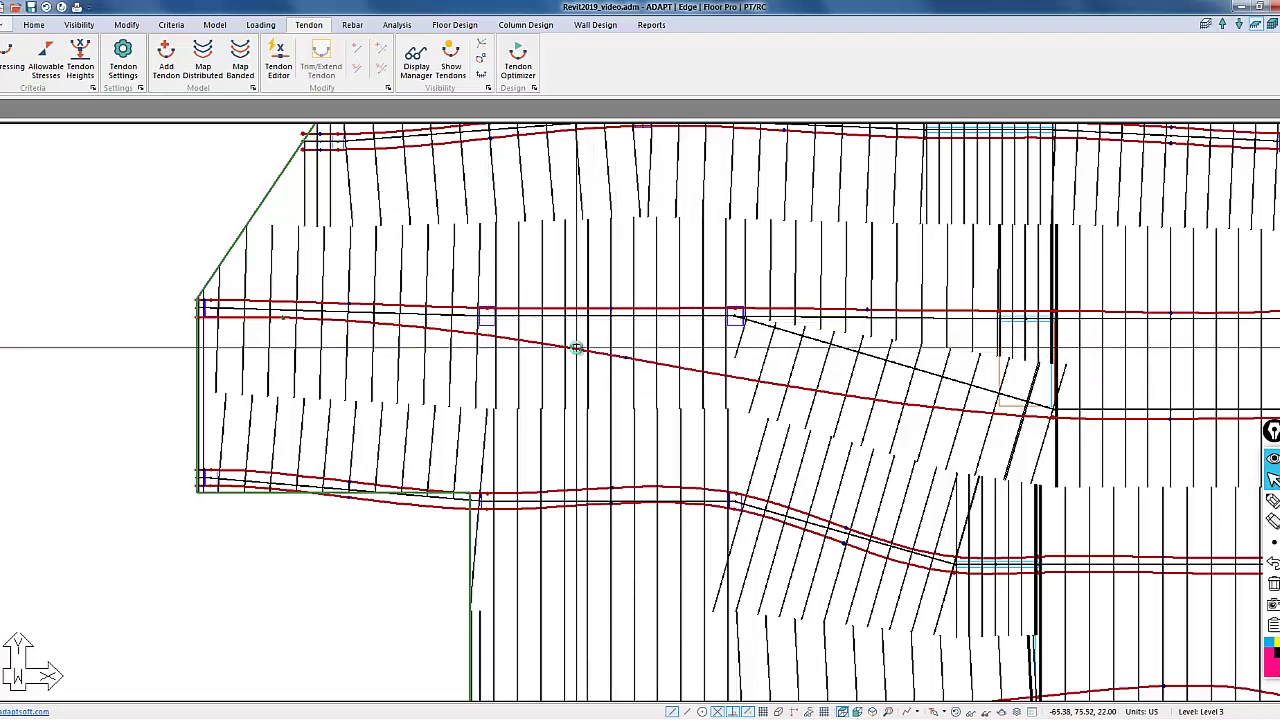
right_click(576, 349)
click(622, 482)
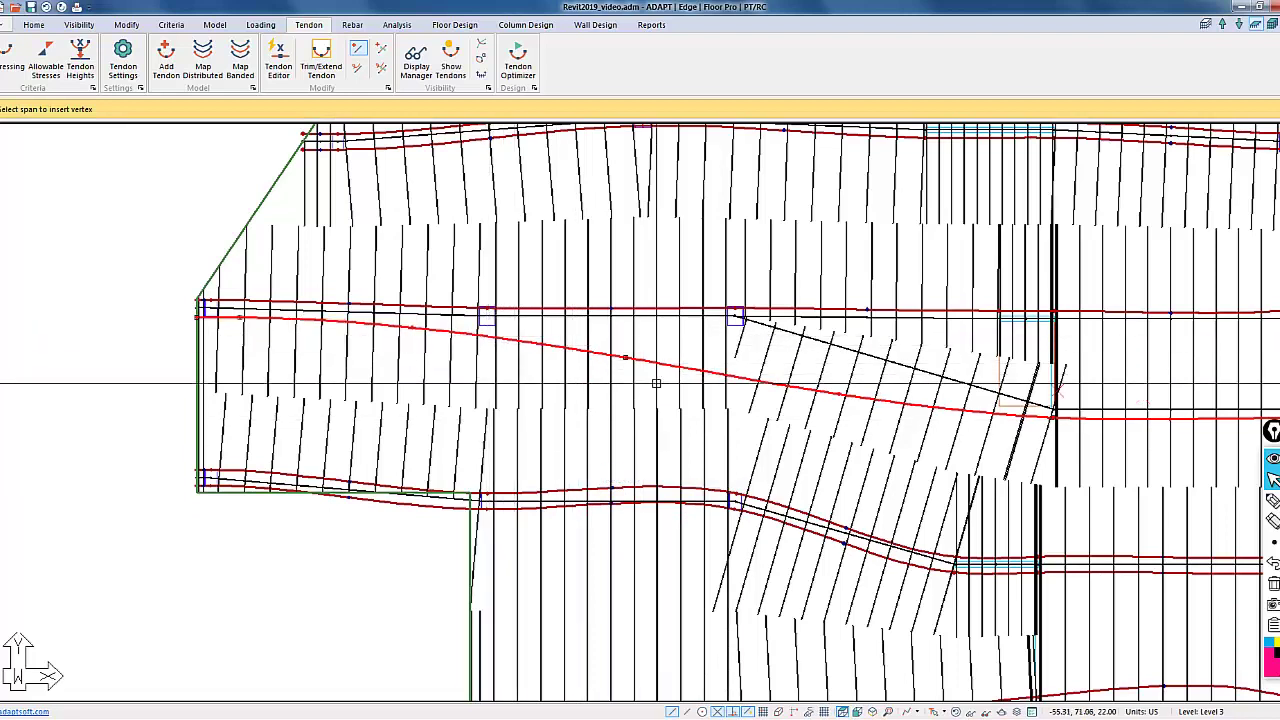
click(645, 363)
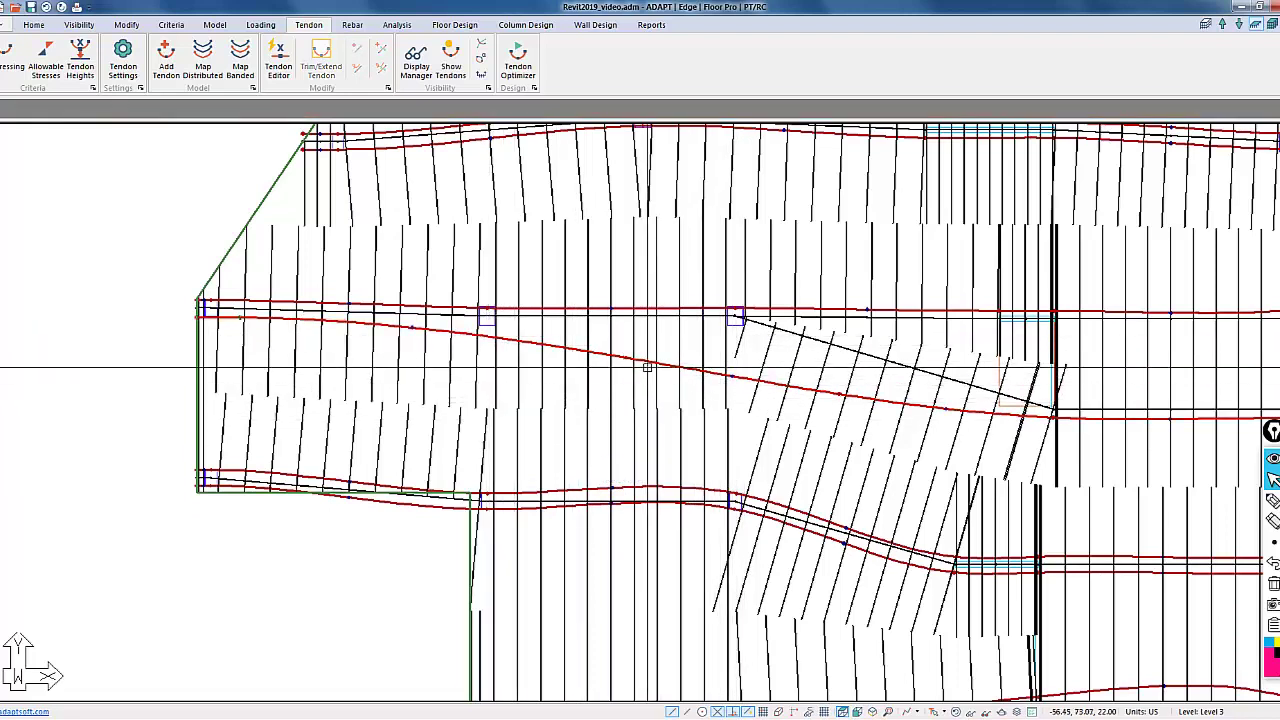
- Move two tendon vertices so the tendon curves down through the diagonal zone
click(624, 357)
scroll(440, 329, up, 2)
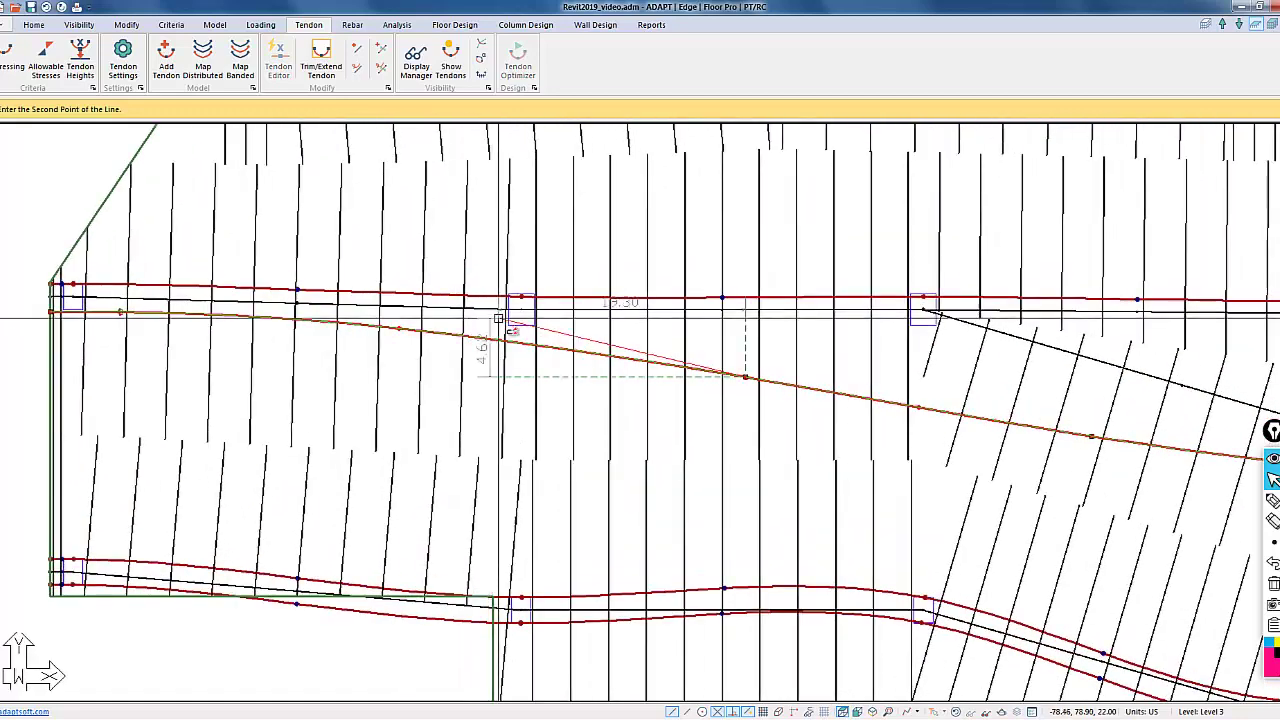
click(745, 377)
scroll(480, 366, down, 2)
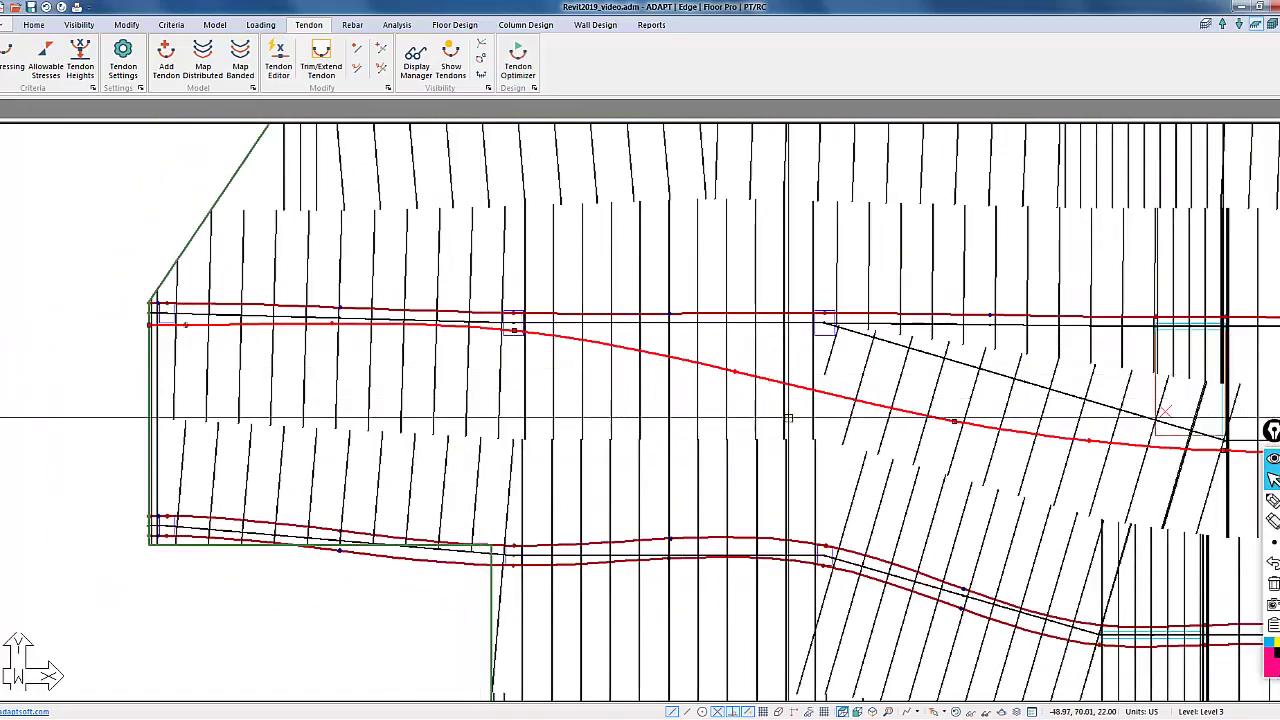
click(954, 421)
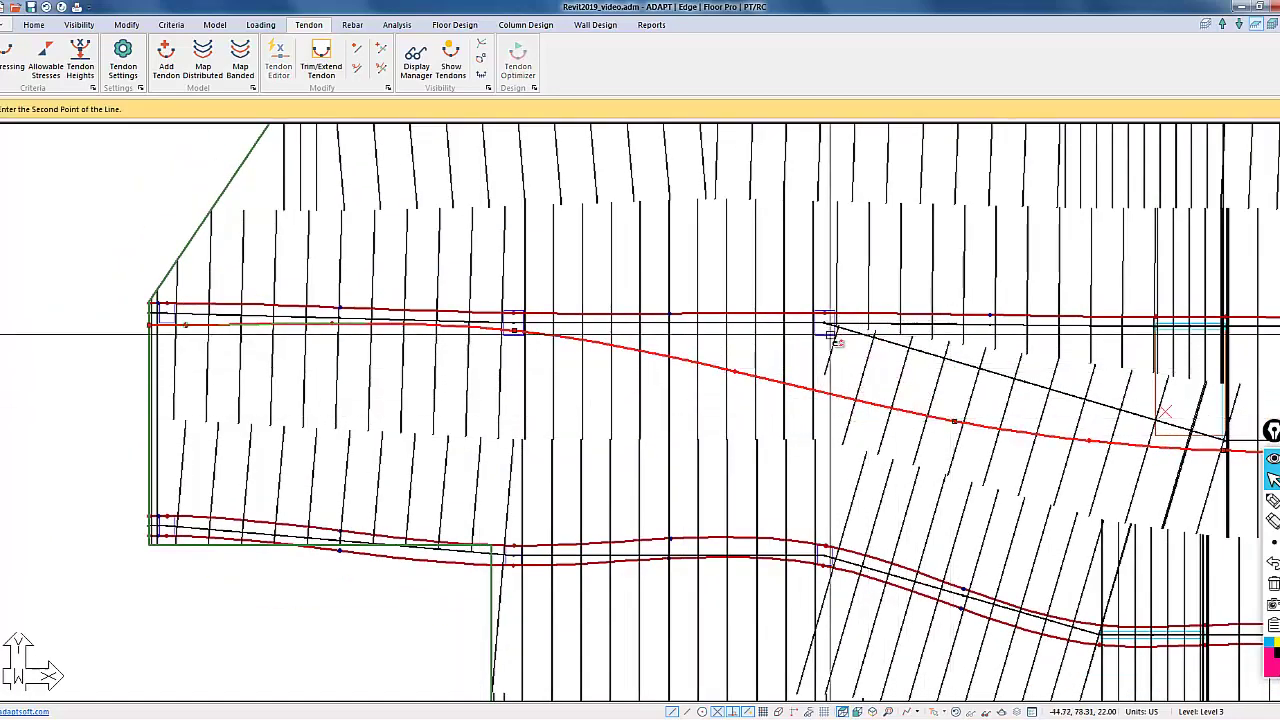
click(833, 339)
scroll(734, 423, down, 2)
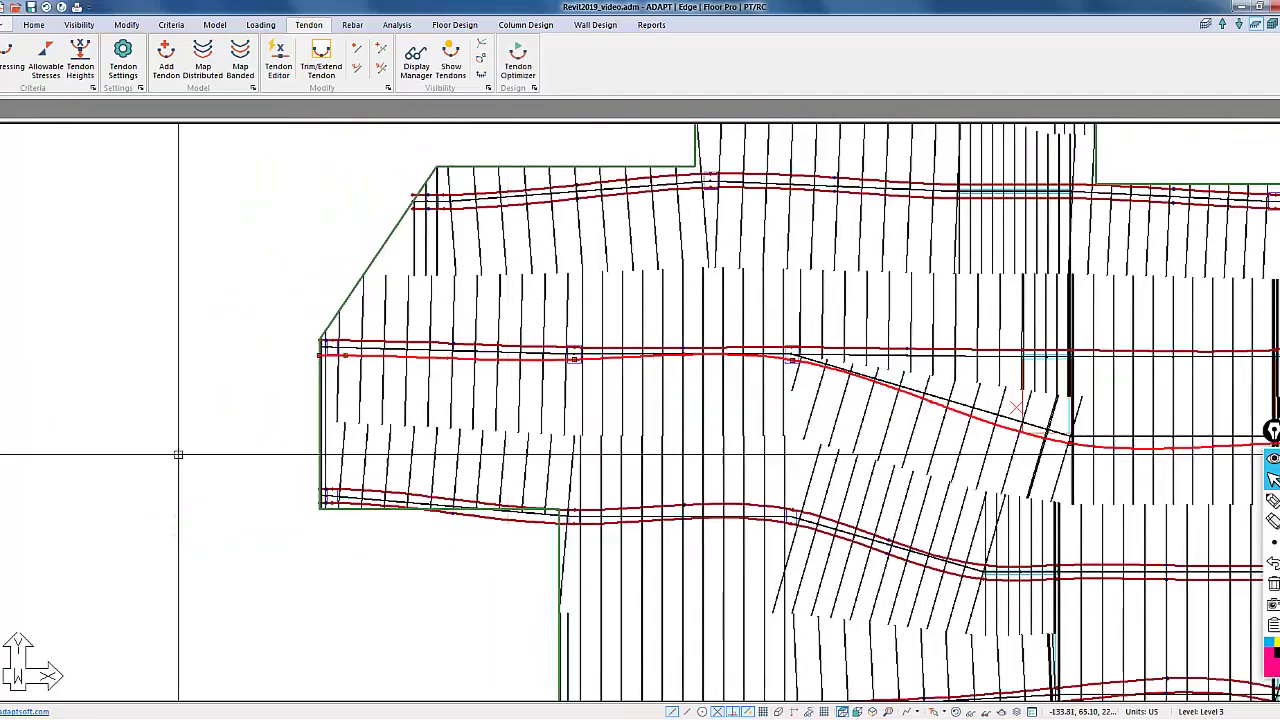
scroll(179, 415, down, 2)
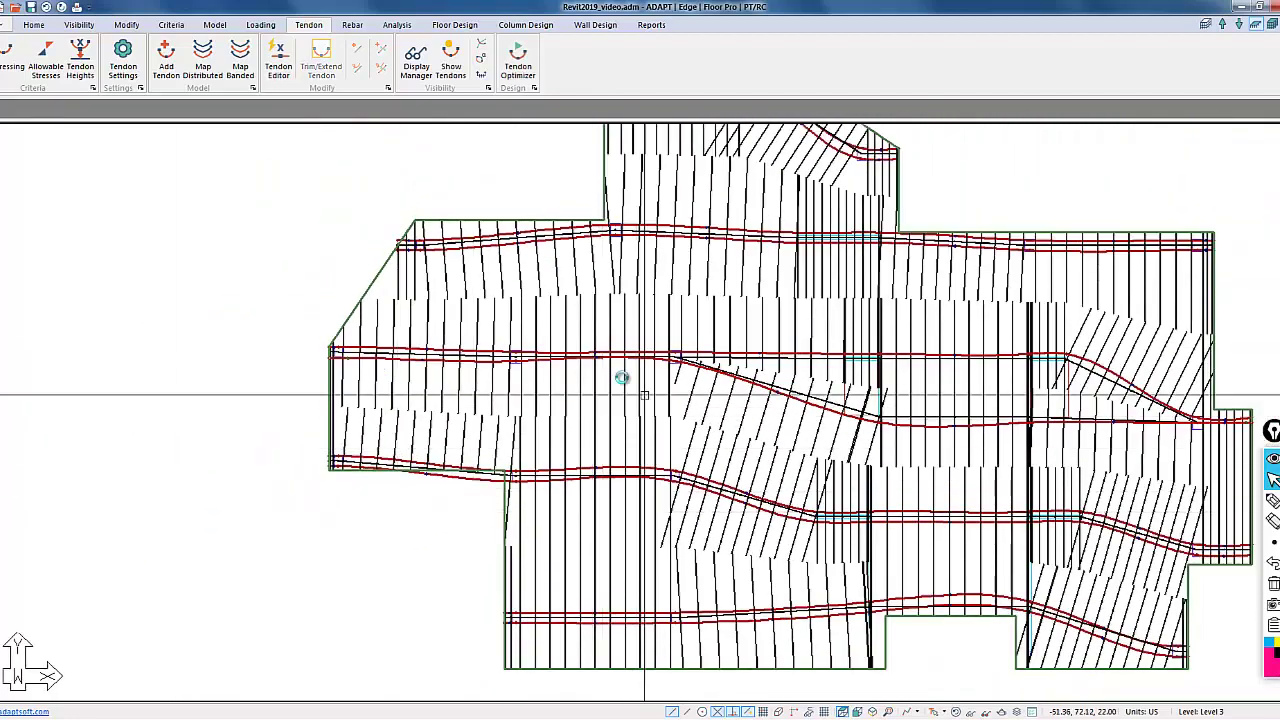
scroll(496, 383, up, 3)
scroll(496, 383, down, 2)
- Extend the lower tendon near the notched corner to the slab's left edge
scroll(438, 384, up, 2)
scroll(525, 338, up, 2)
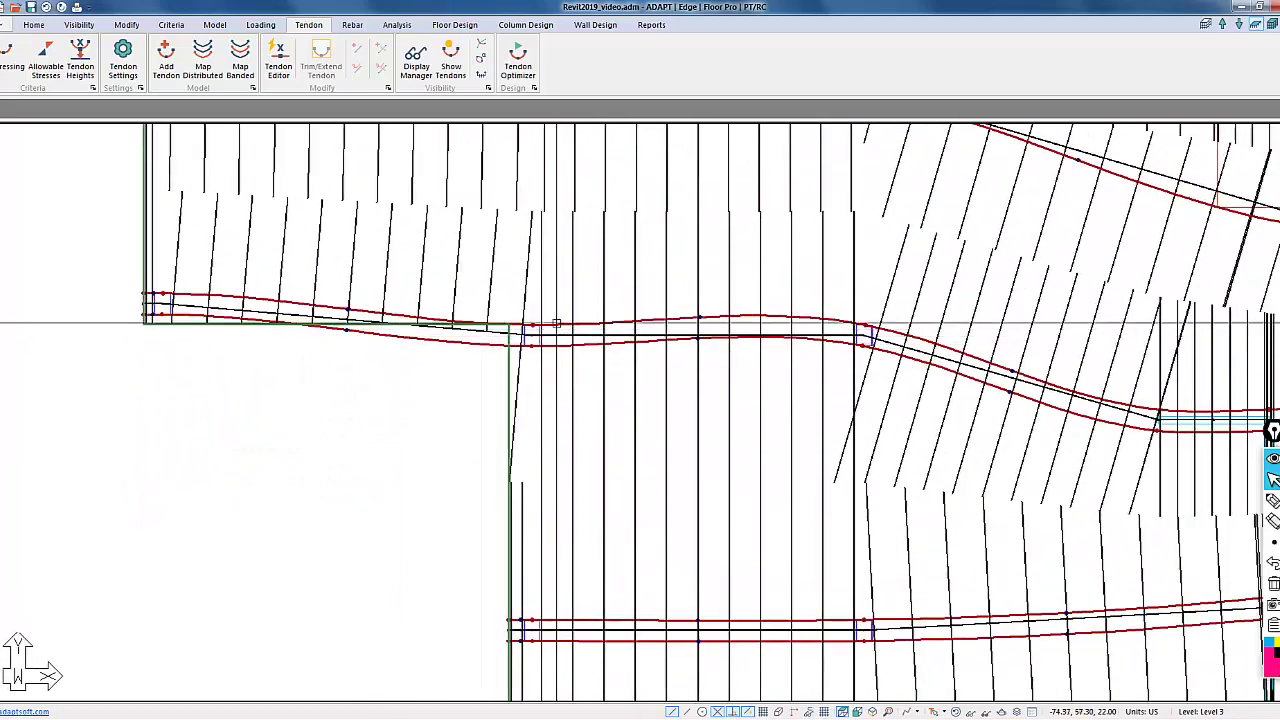
scroll(556, 323, up, 2)
click(538, 308)
click(538, 307)
scroll(535, 315, down, 1)
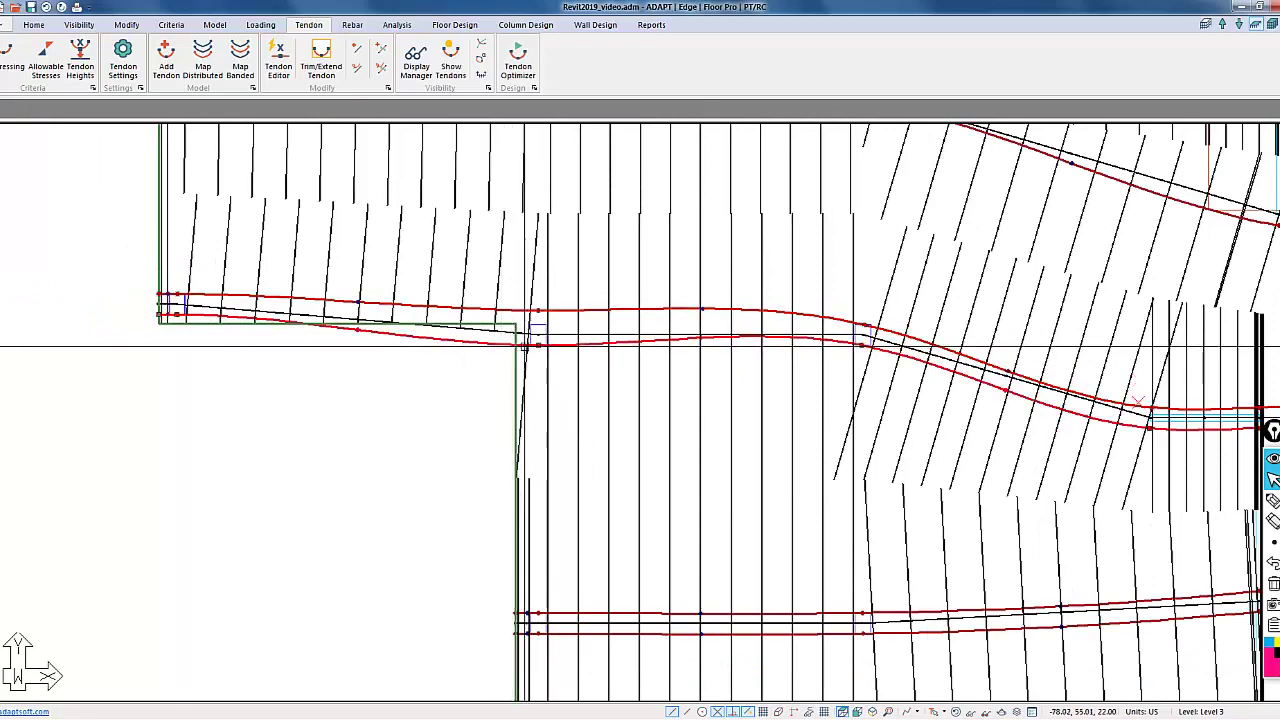
click(537, 345)
click(532, 318)
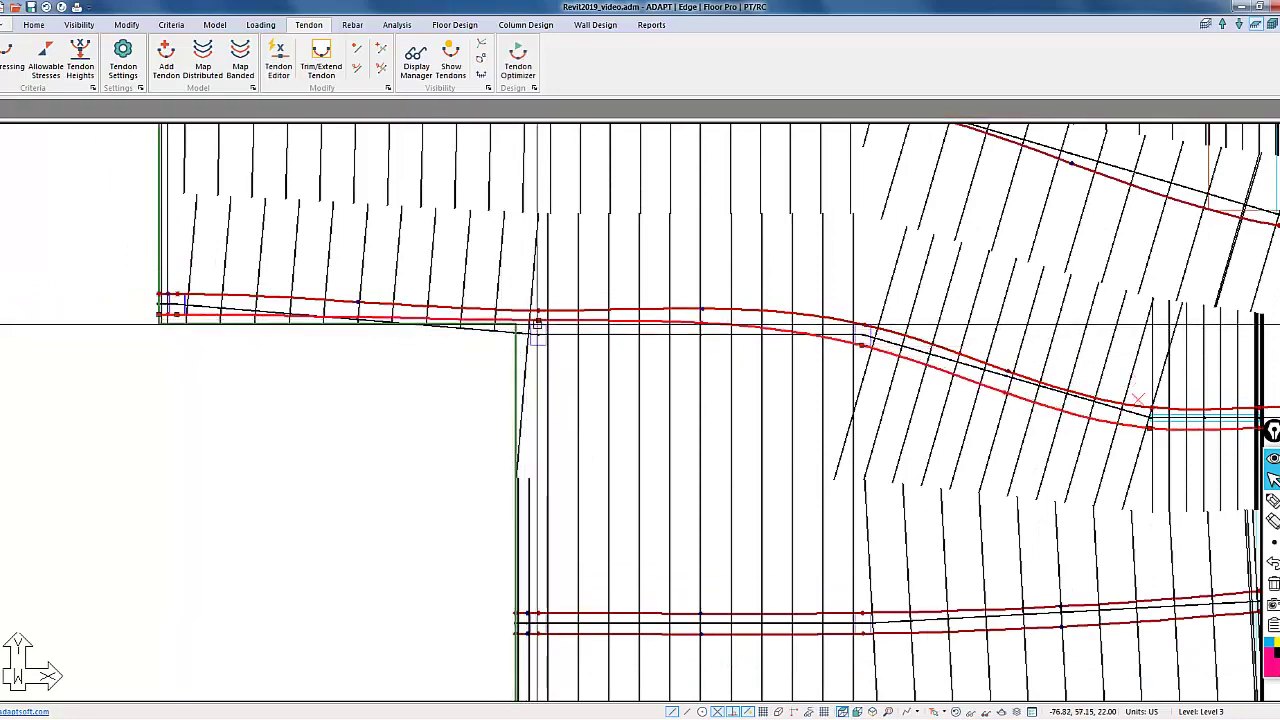
- Pan around the Level 3 plan to review the complete tendon layout
scroll(474, 366, down, 2)
scroll(520, 420, down, 1)
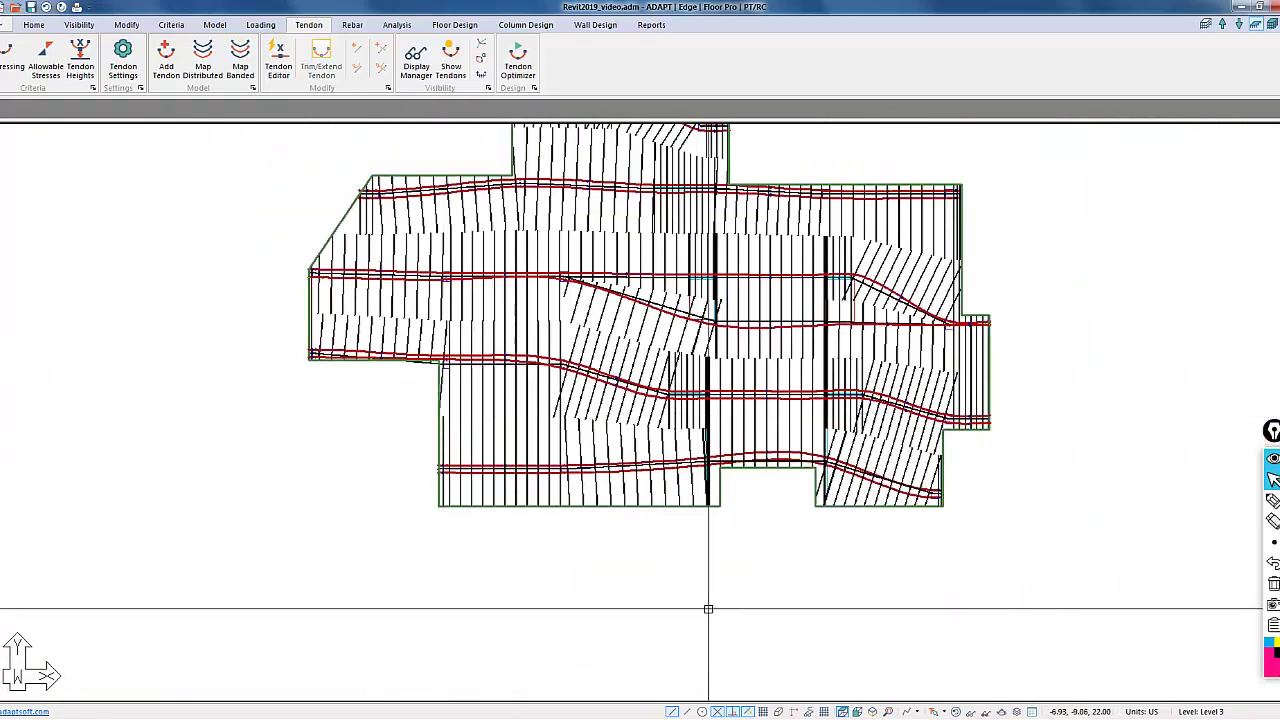
scroll(588, 490, up, 1)
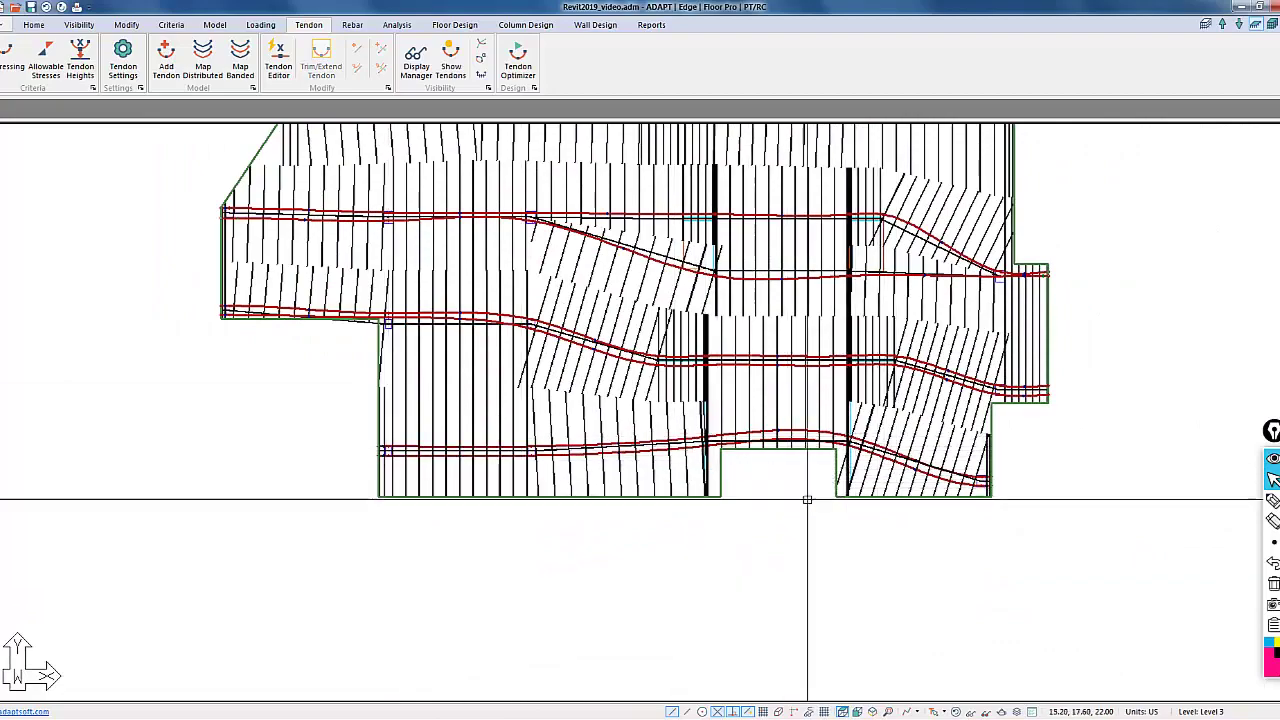
middle_drag(800, 541, 829, 663)
middle_drag(1114, 371, 1143, 429)
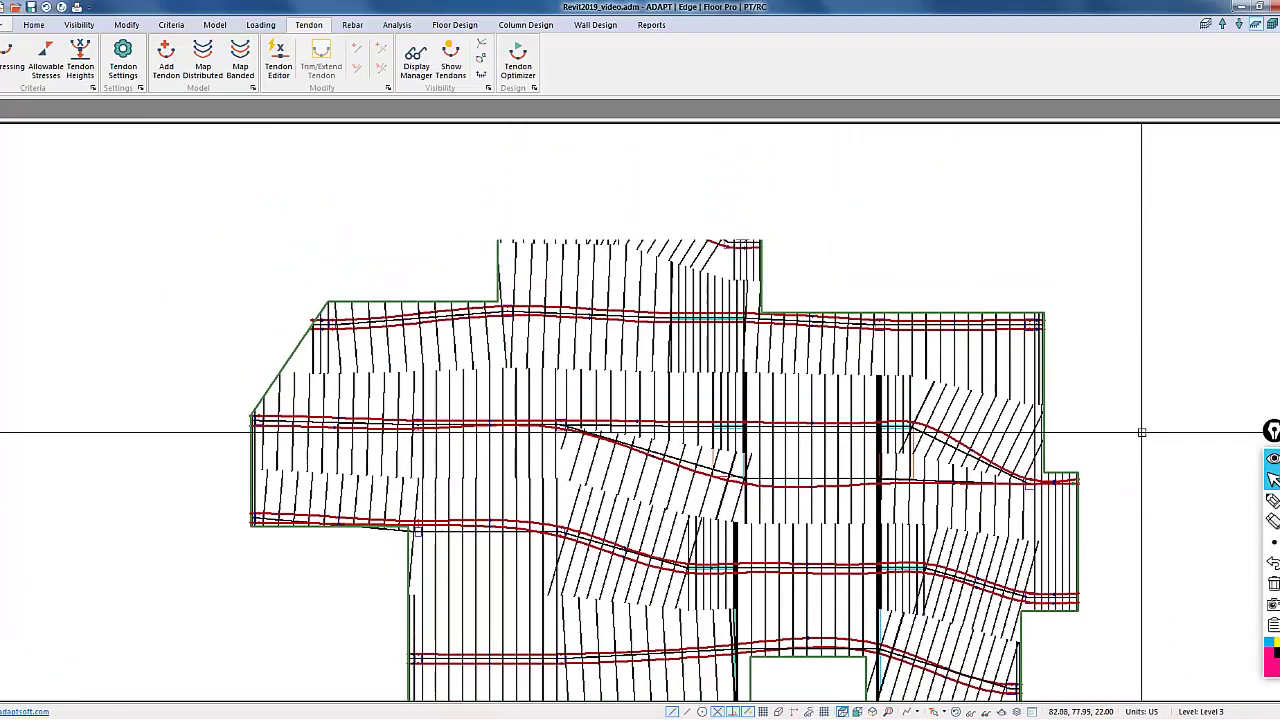
middle_drag(471, 286, 487, 211)
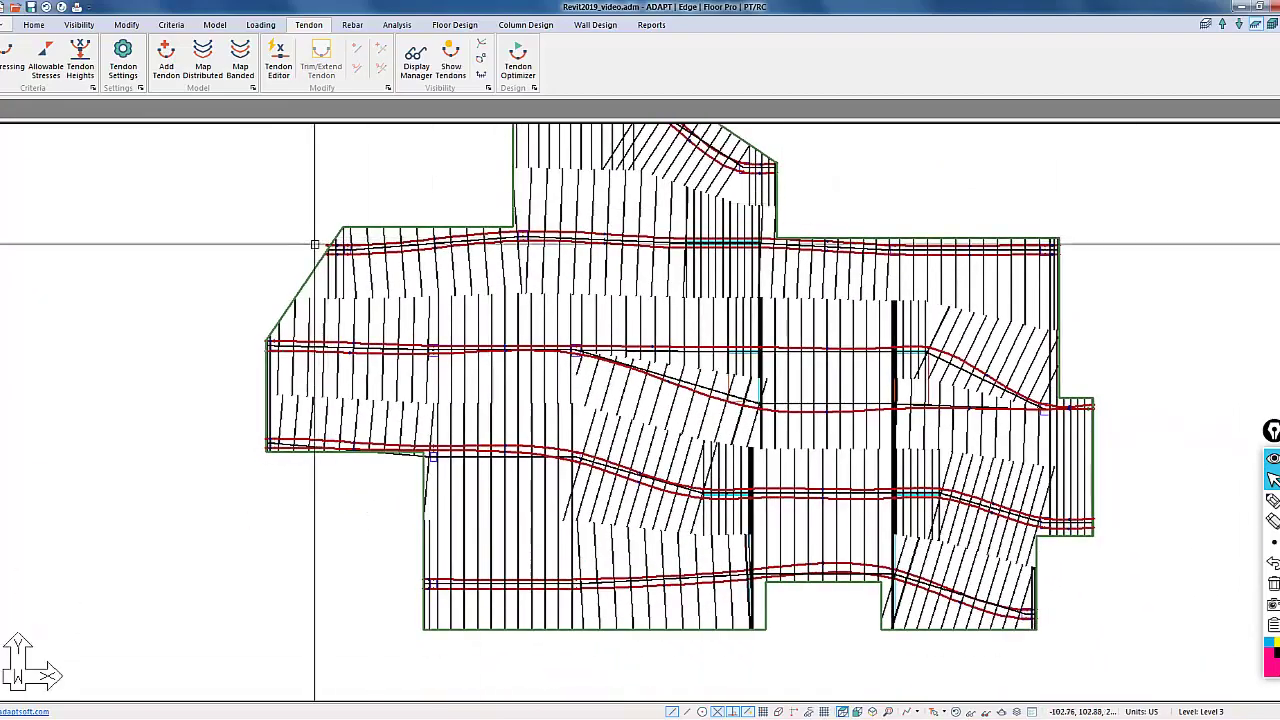
middle_drag(337, 263, 361, 279)
- Toggle Show Tendons off, leaving only support lines and design sections on Level 3
scroll(611, 406, down, 1)
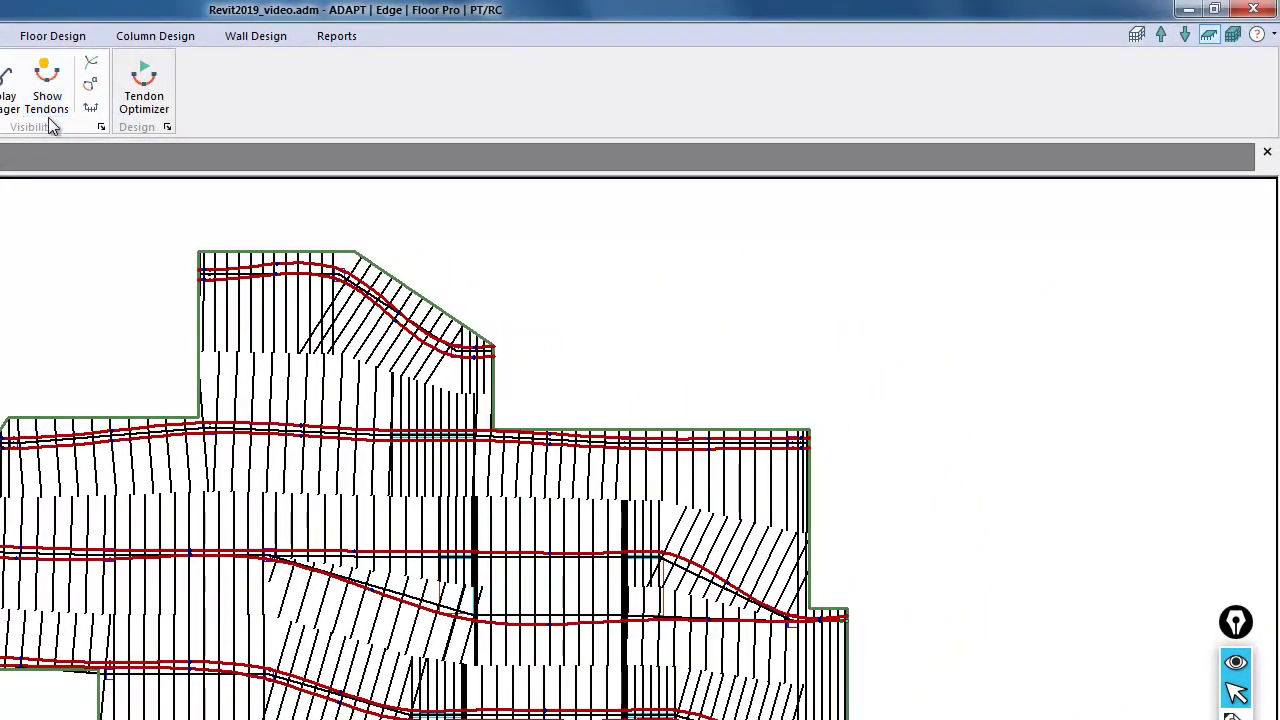
click(48, 112)
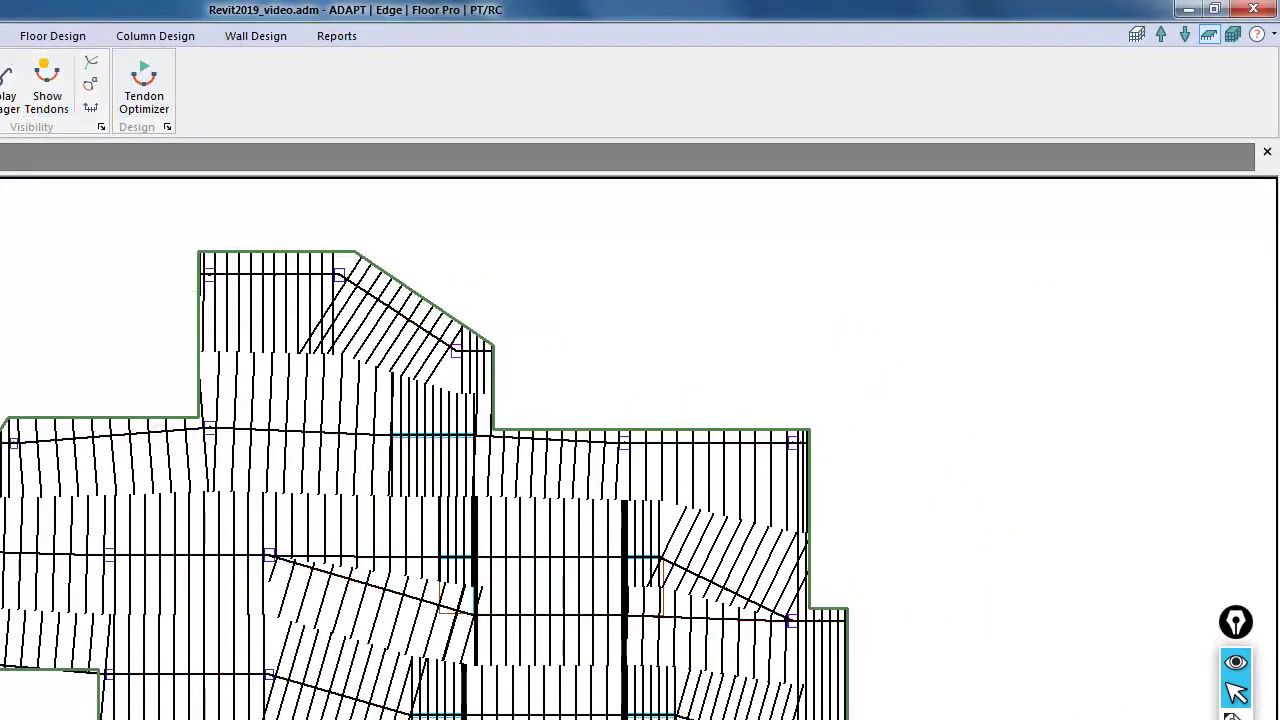
- On Floor Design, display the design sections in one direction only over the slab
click(53, 35)
click(440, 102)
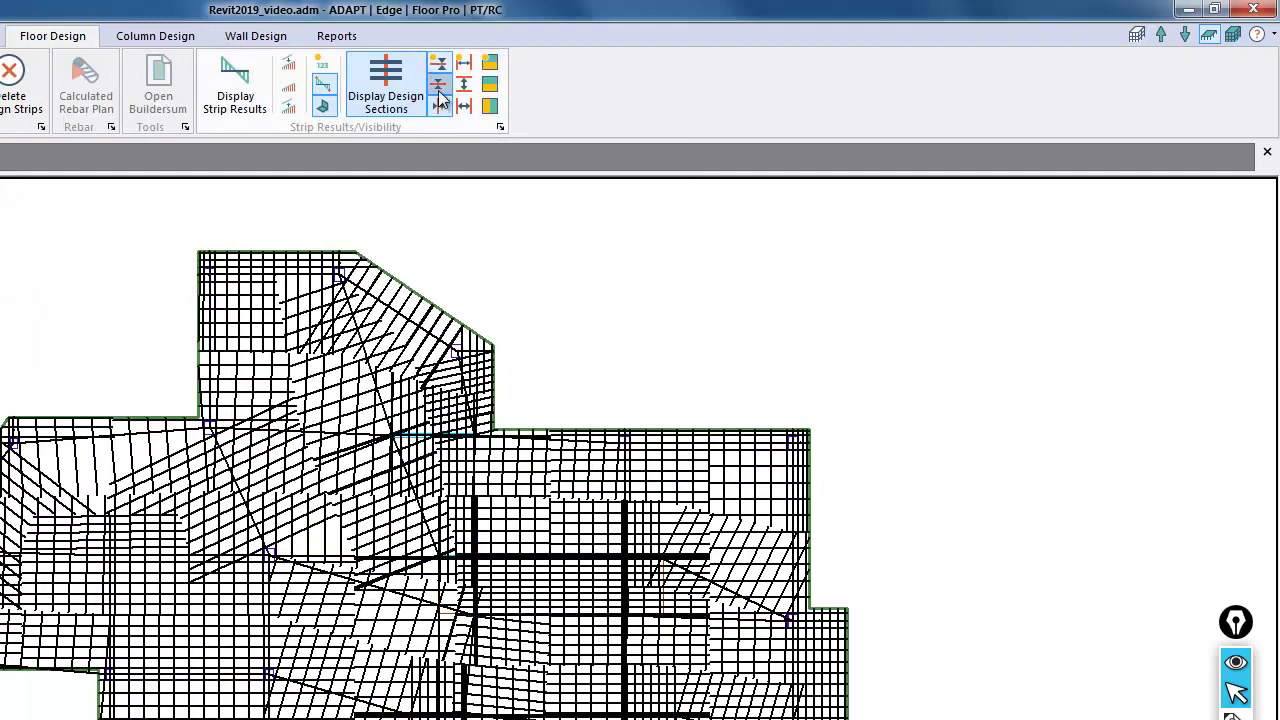
click(440, 103)
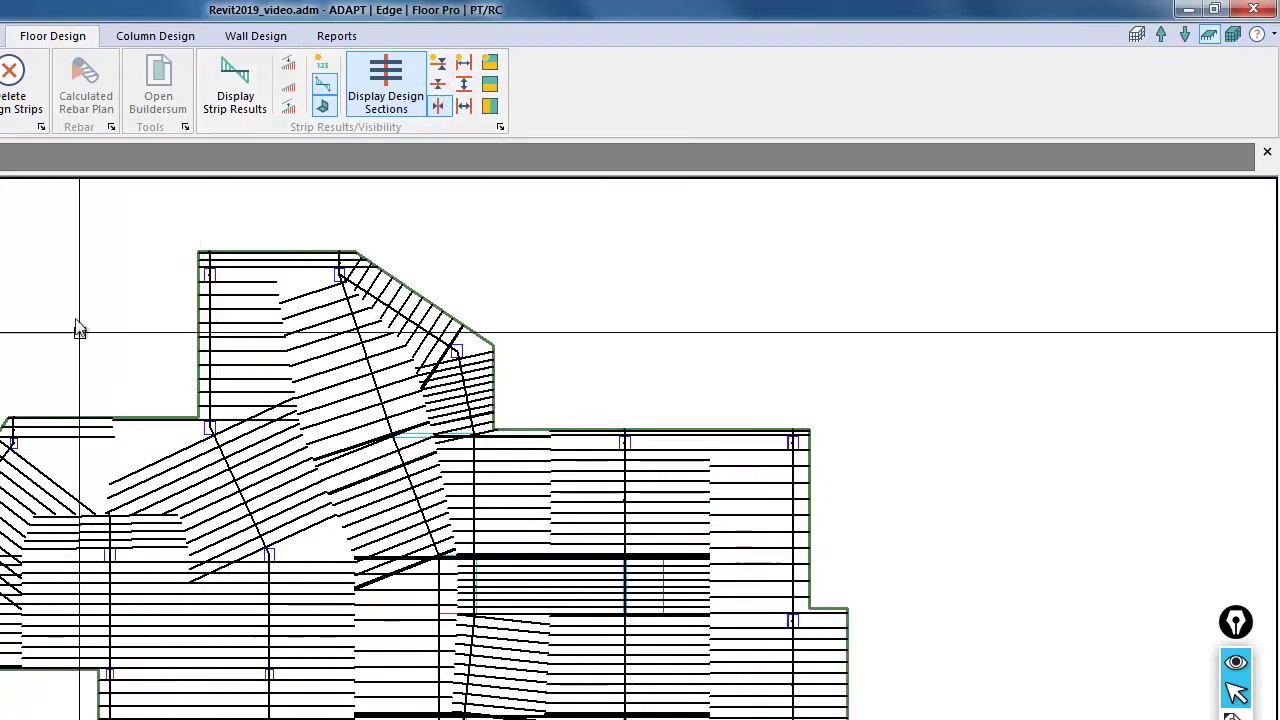
middle_drag(75, 322, 35, 330)
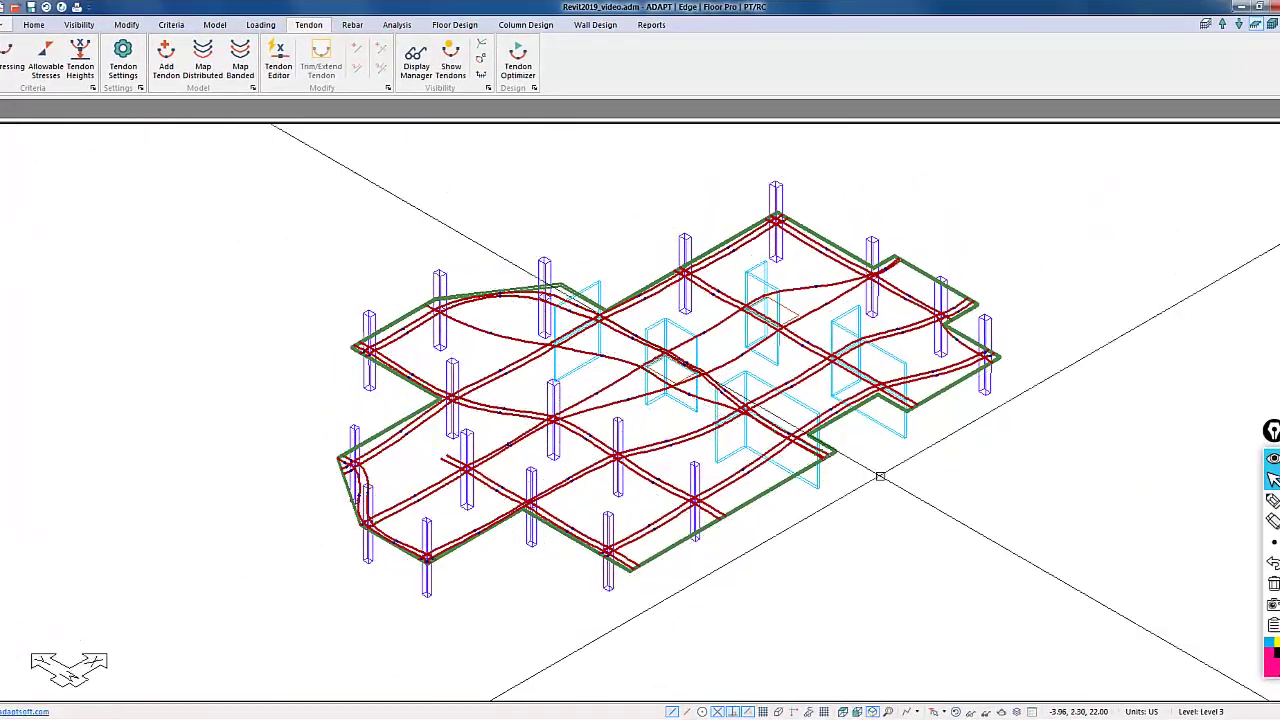
- Show the design sections over the 3D slab model from Floor Design
middle_drag(571, 257, 566, 223)
click(472, 27)
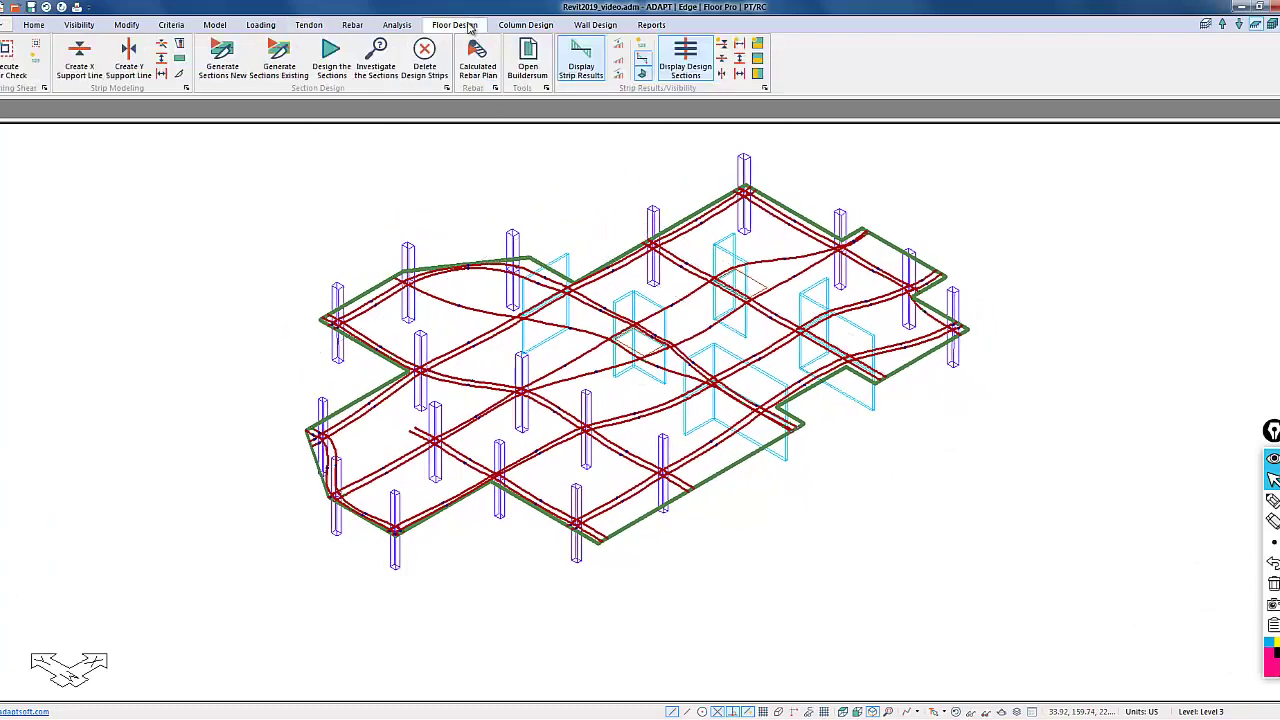
click(700, 62)
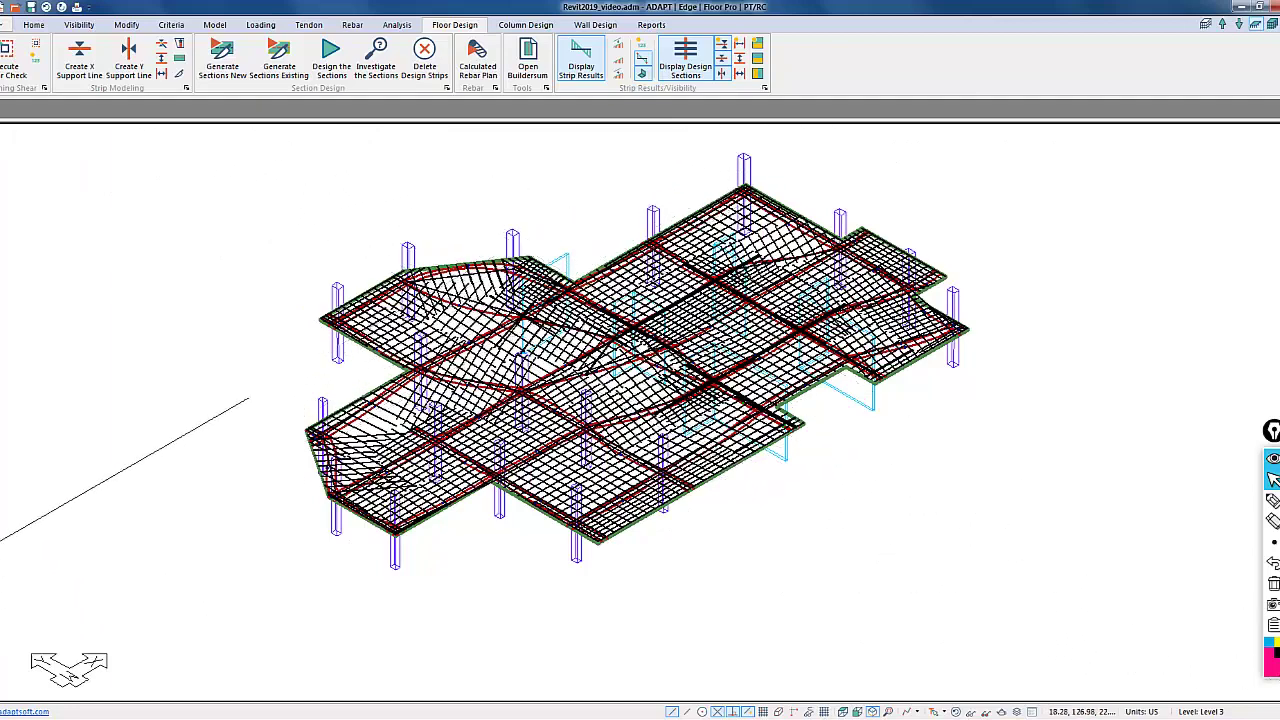
middle_drag(560, 220, 565, 270)
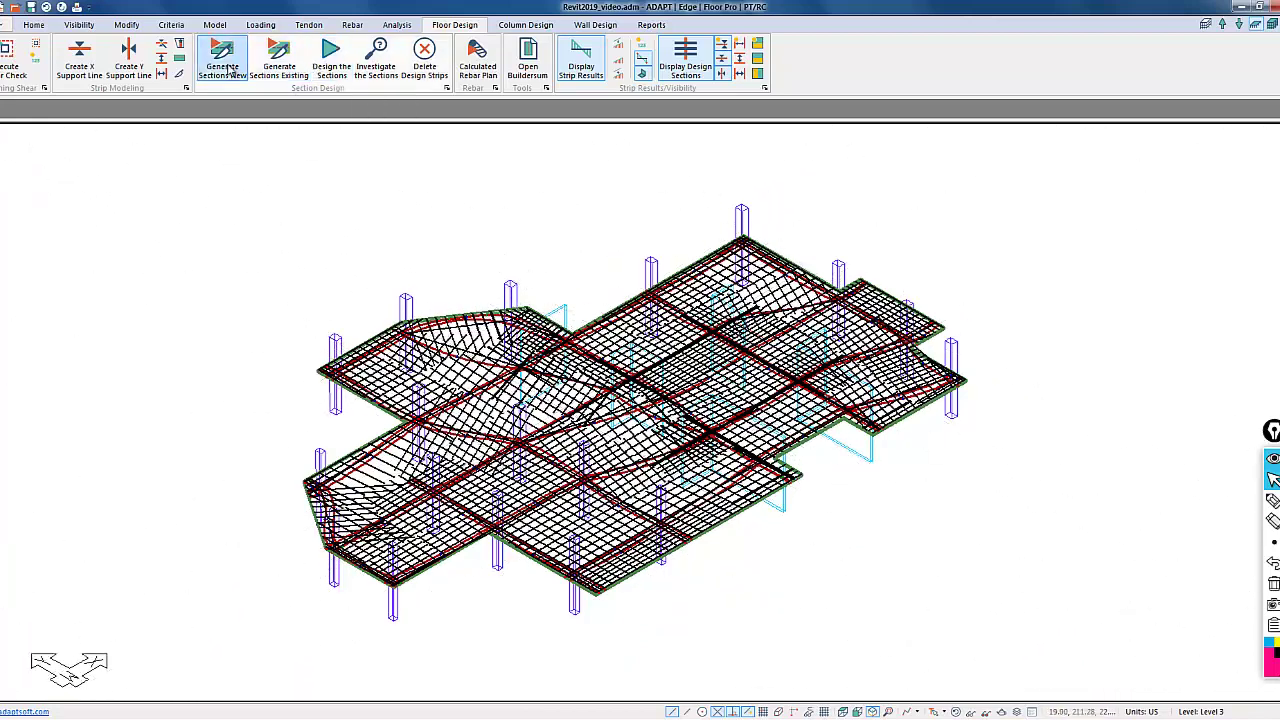
- Execute the analysis with all five load combinations selected and save the solution
click(397, 25)
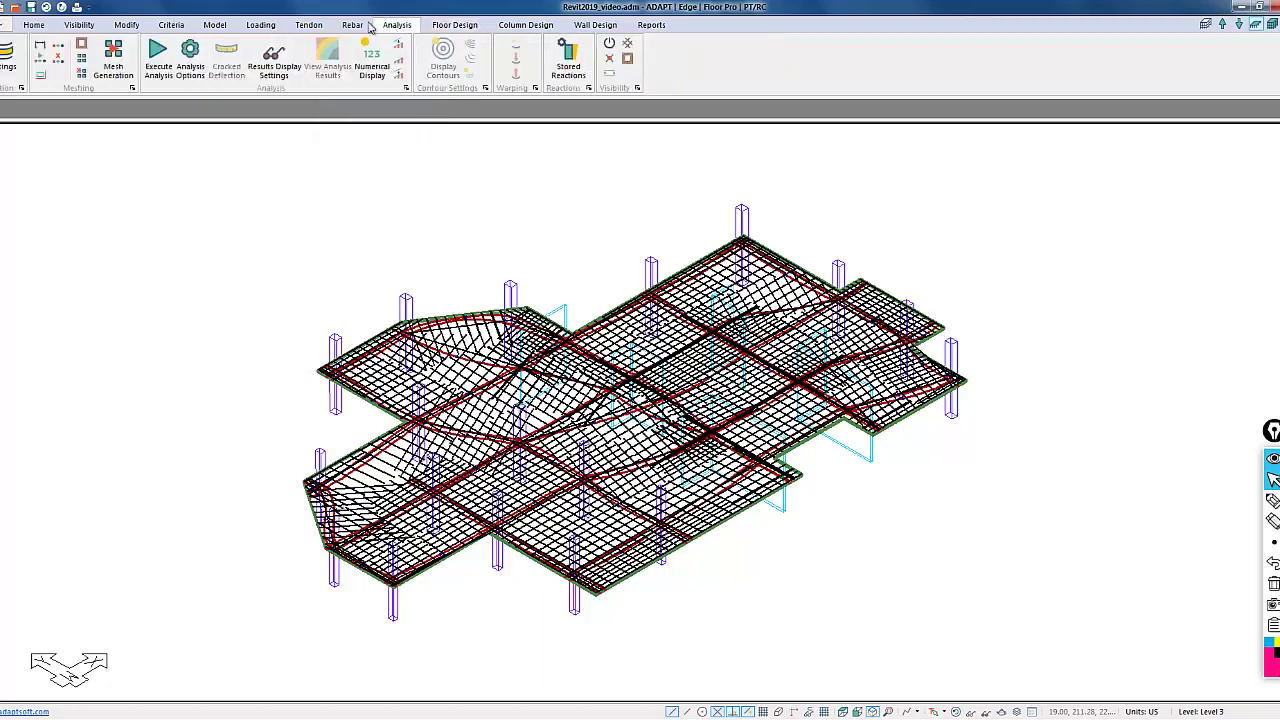
click(157, 58)
shift+click(440, 246)
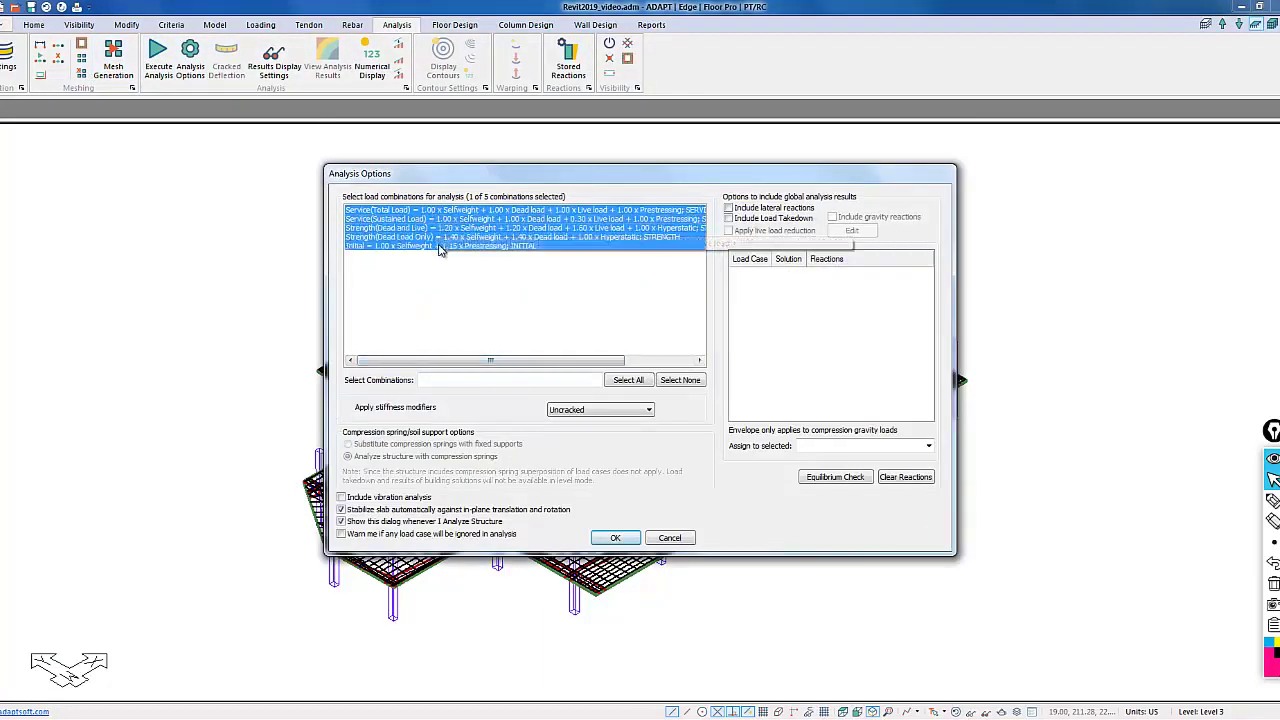
click(615, 539)
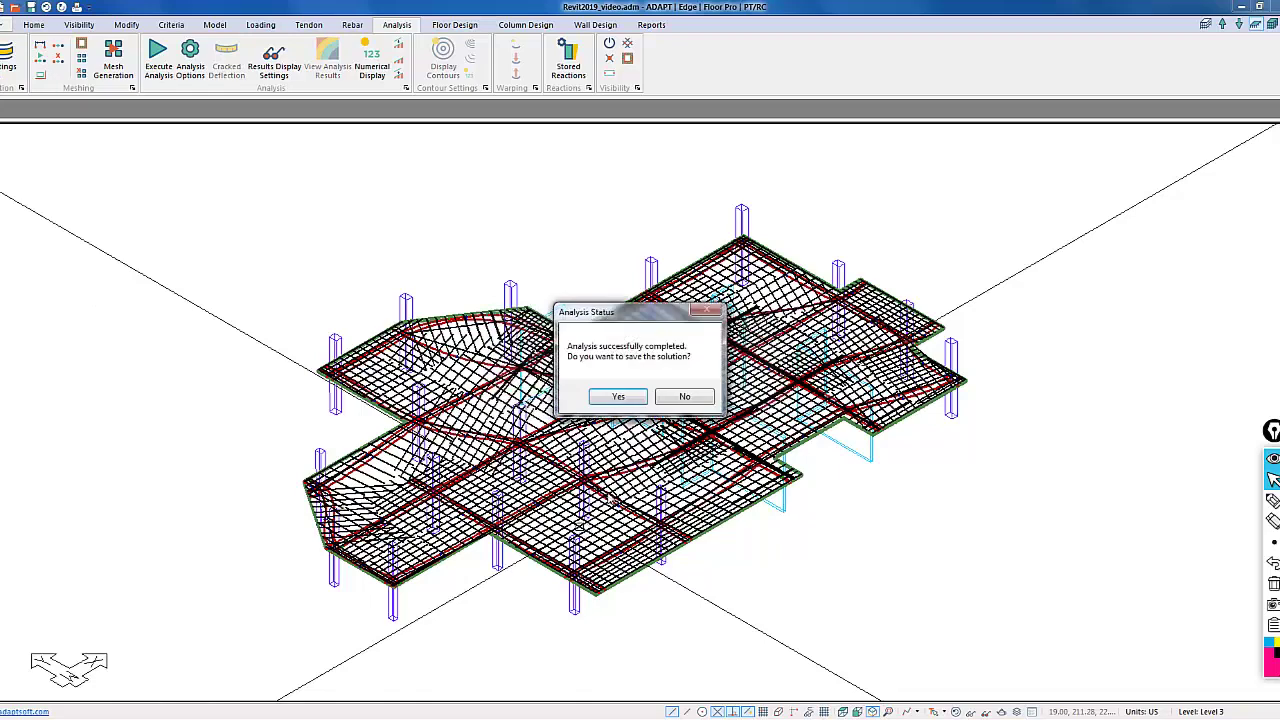
click(608, 398)
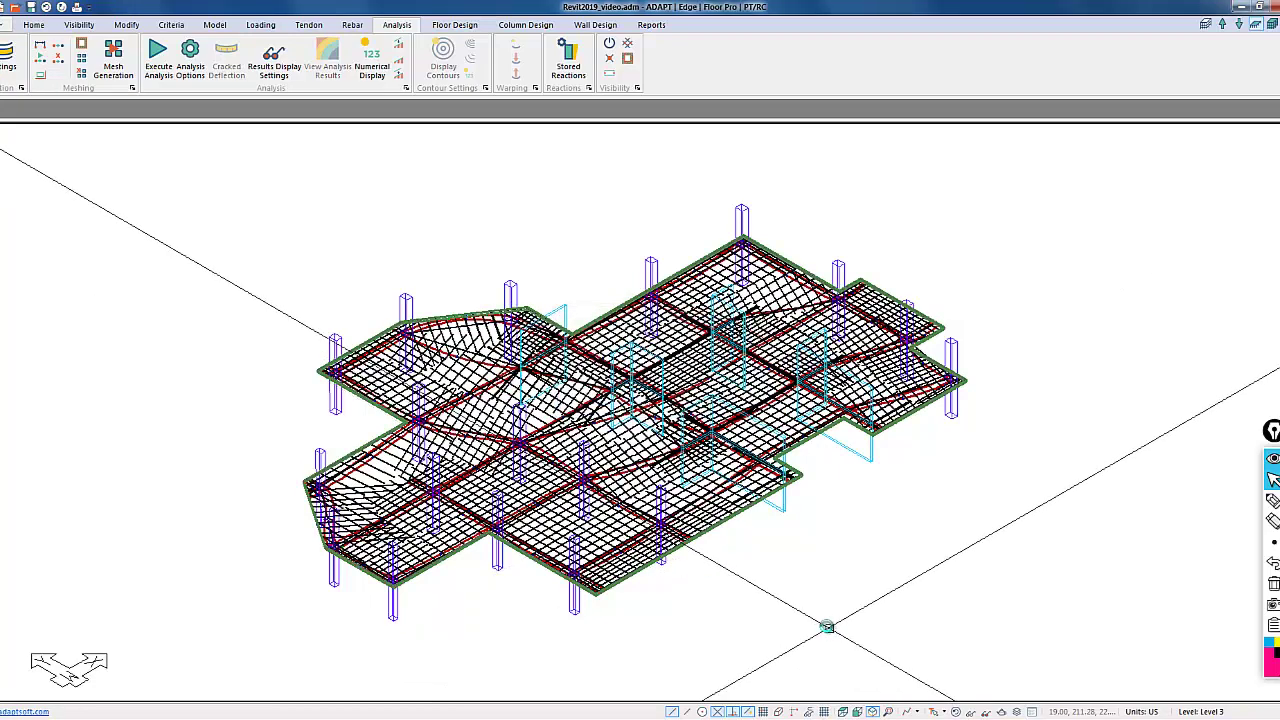
- Design the sections on Floor Design and accept the Design Status prompt
click(450, 25)
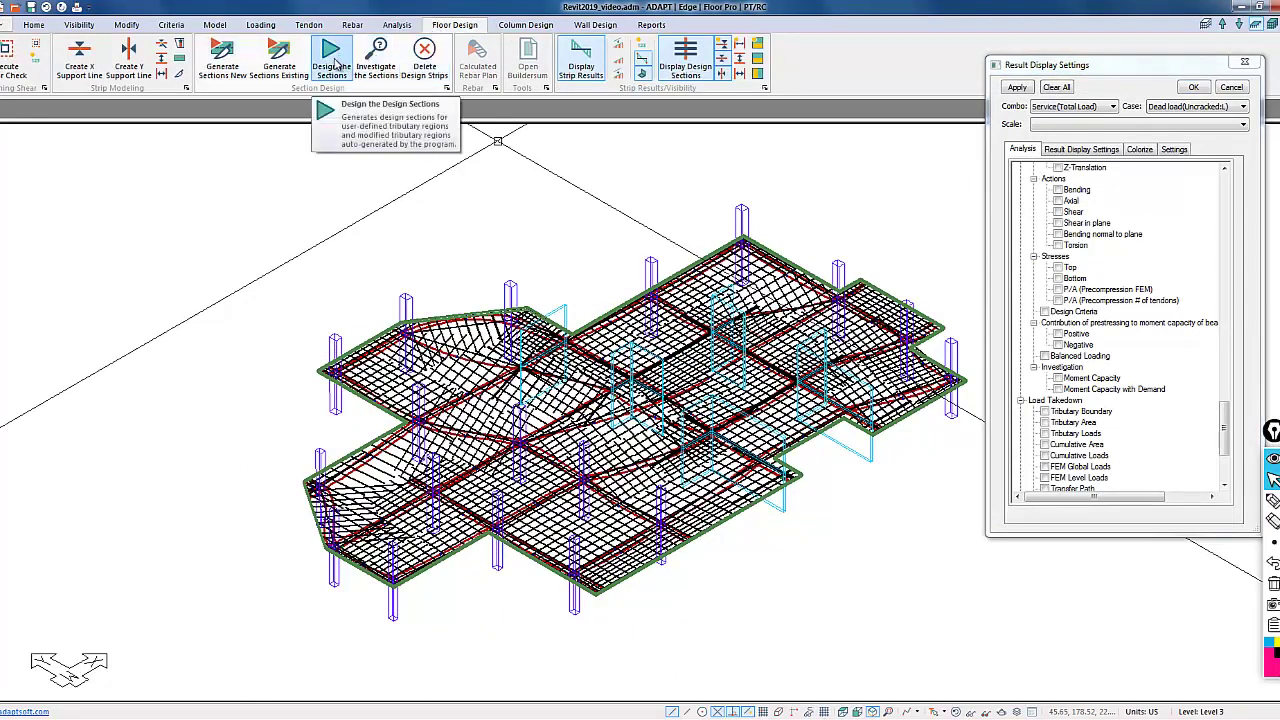
click(333, 60)
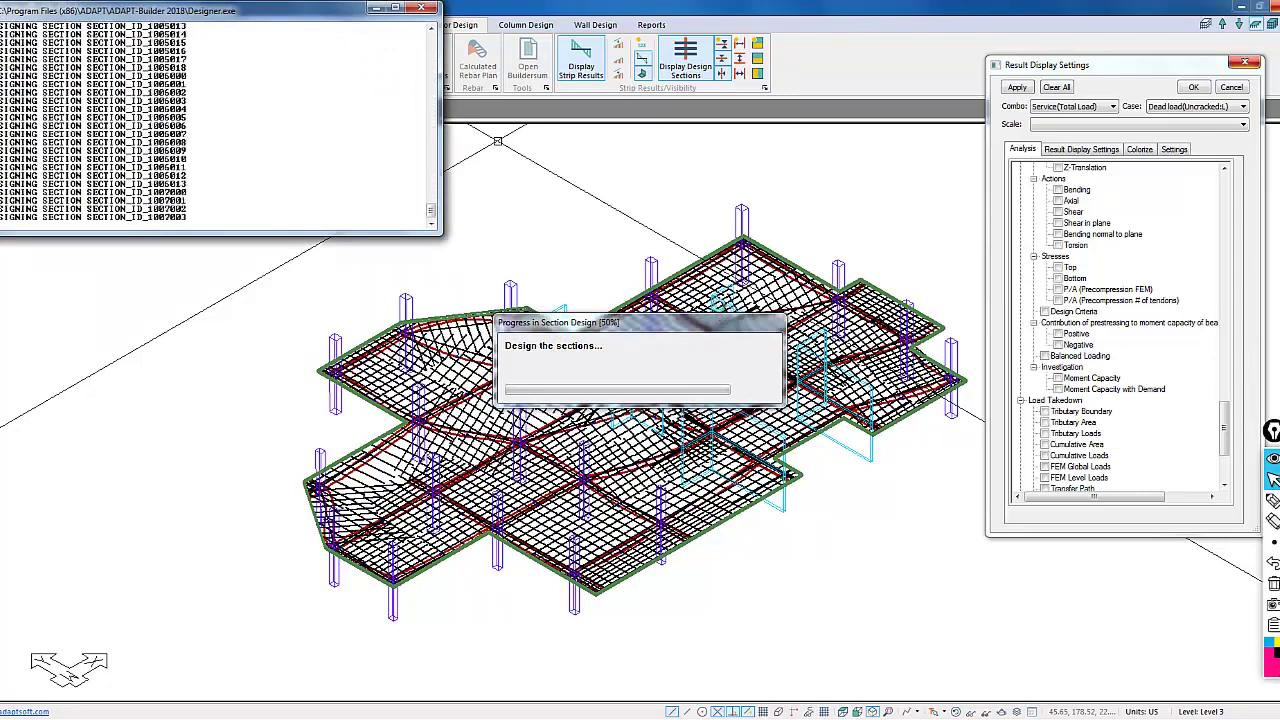
click(618, 397)
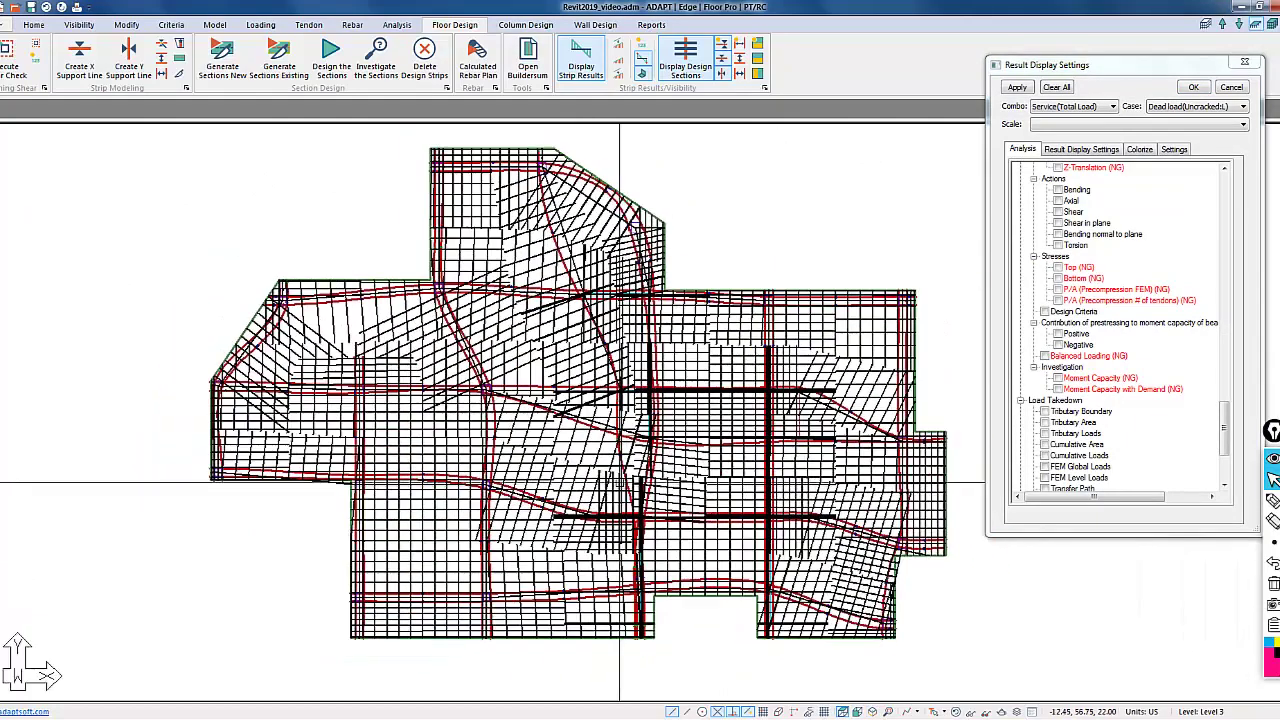
- Hide the analysis mesh, then generate a Calculated Rebar Plan with Envelope and Calculated Lengths
click(722, 44)
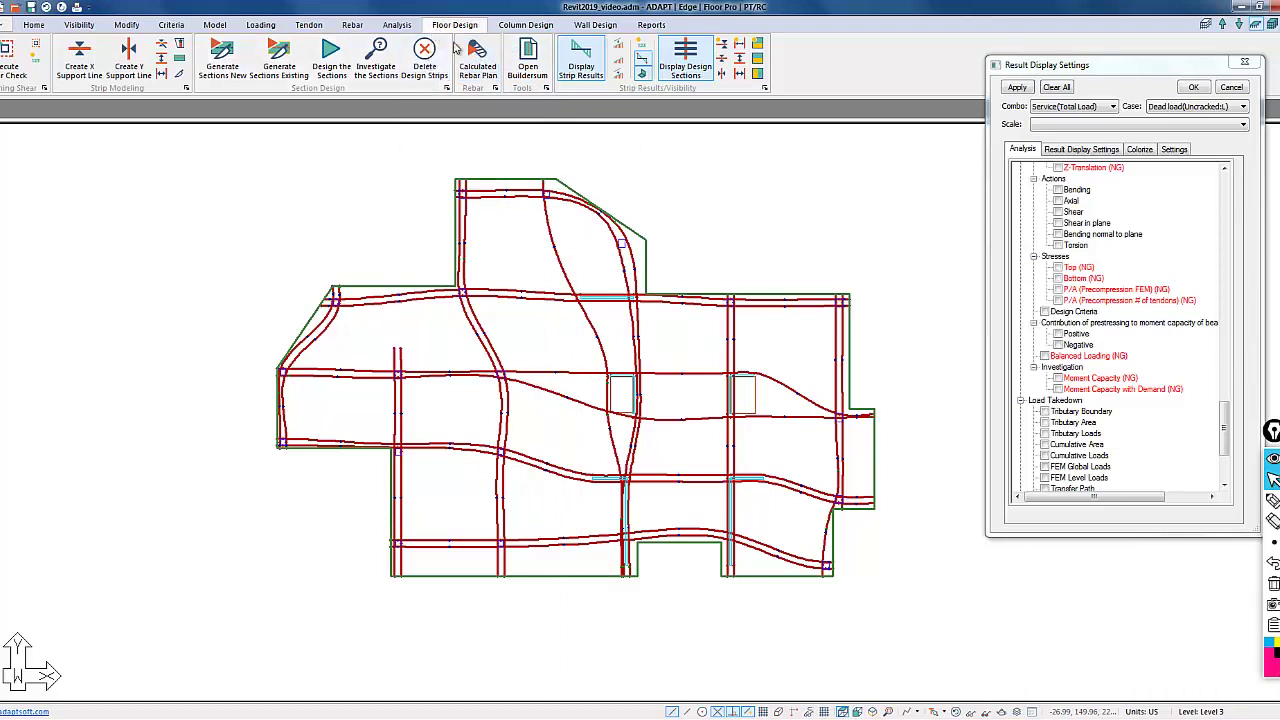
click(481, 72)
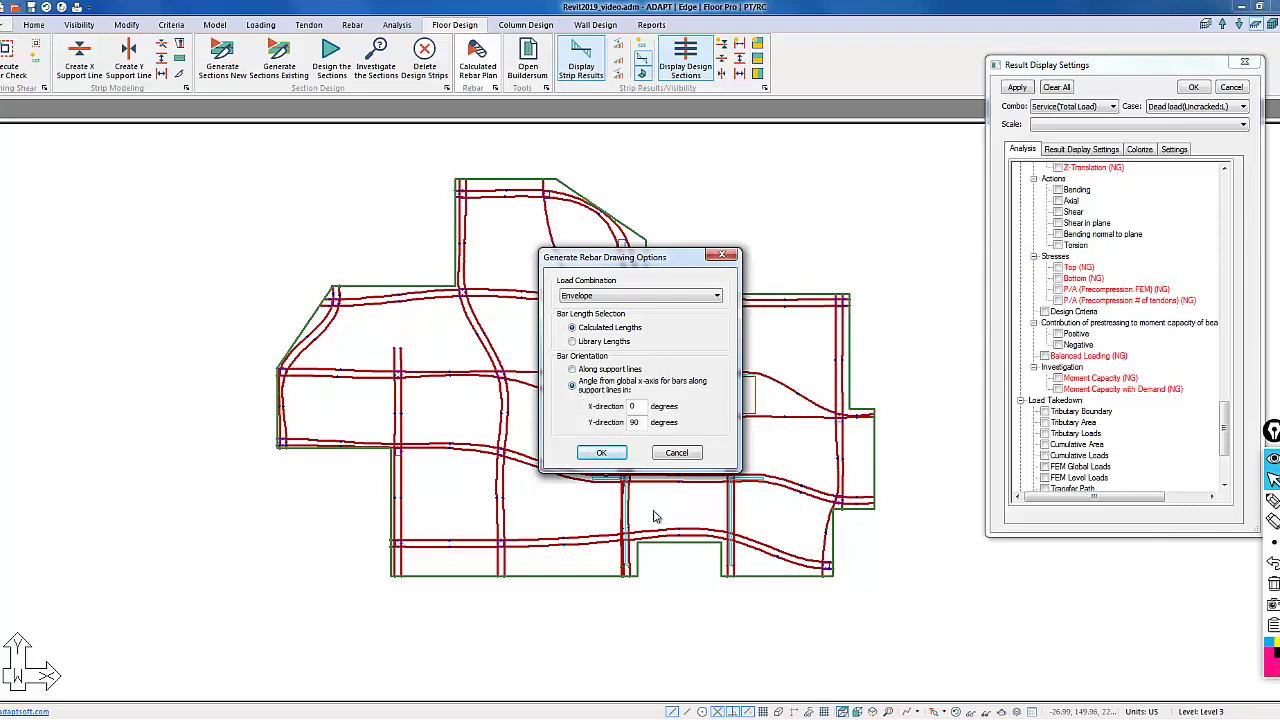
click(601, 453)
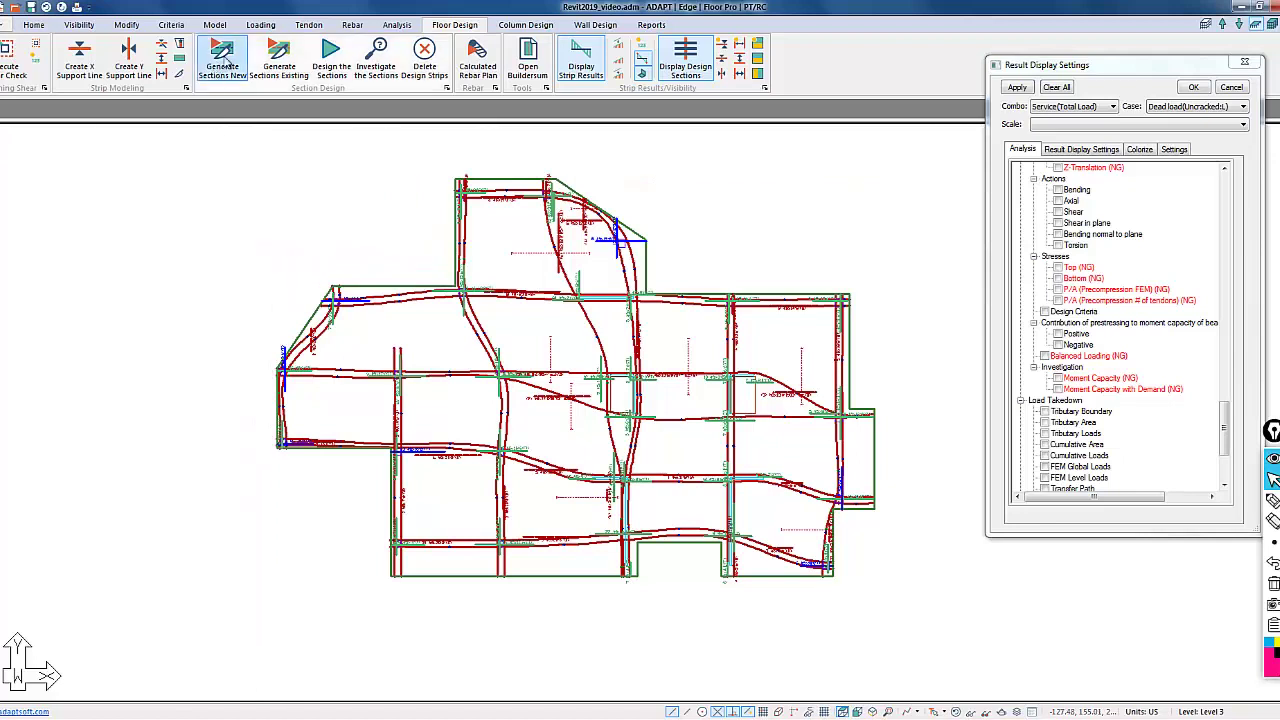
- Confirm the Tendon Settings to regenerate the tendons
click(308, 24)
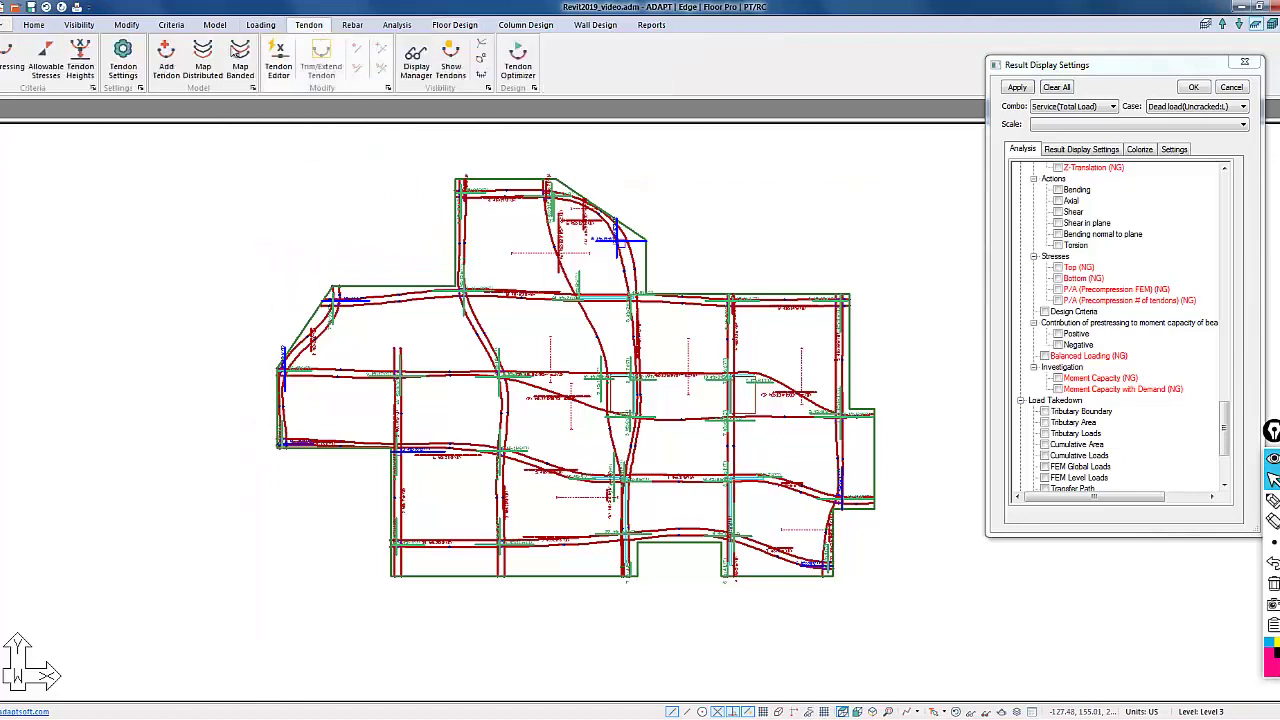
click(123, 55)
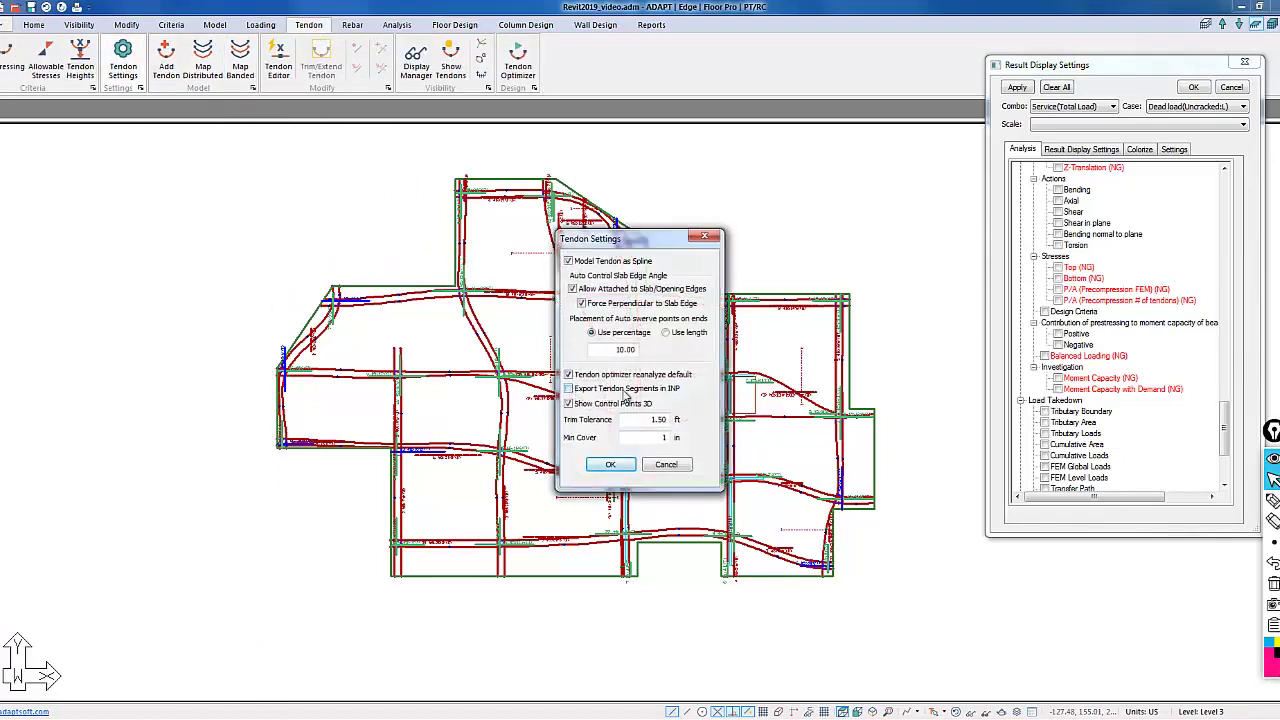
click(609, 466)
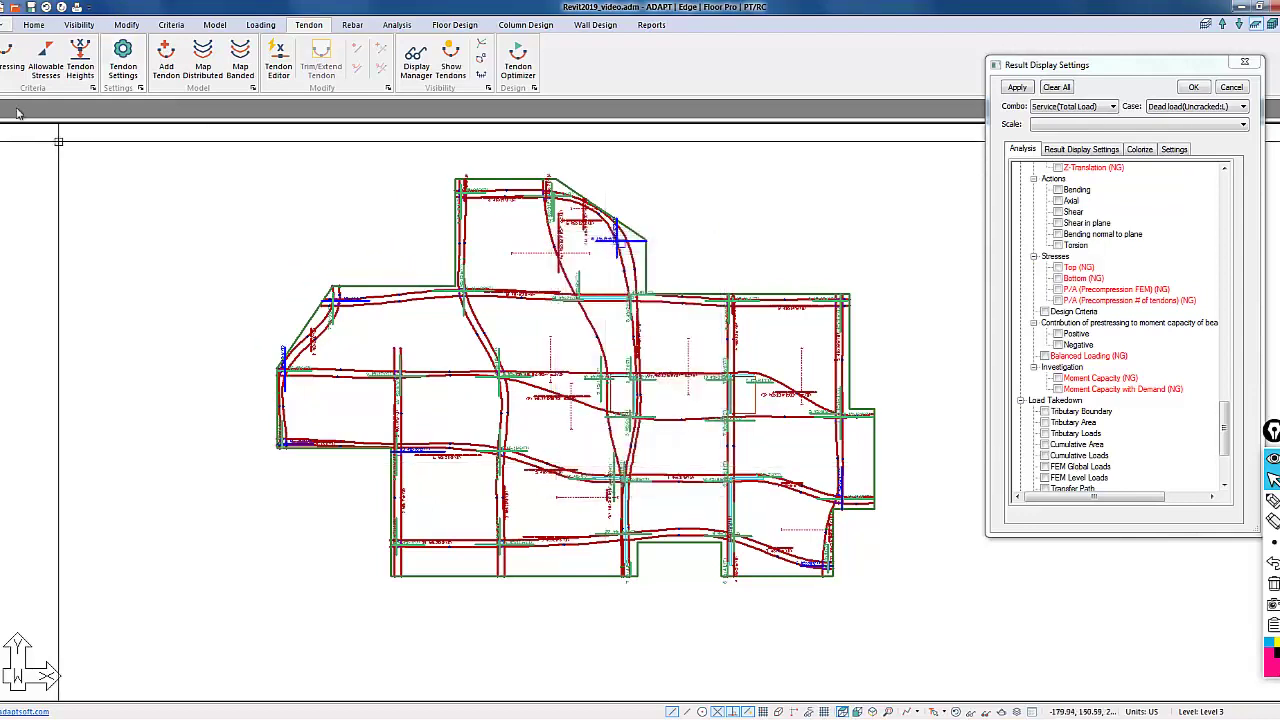
- Export the model as INP file 'revit2019torevit' in the Builder Models folder
click(10, 24)
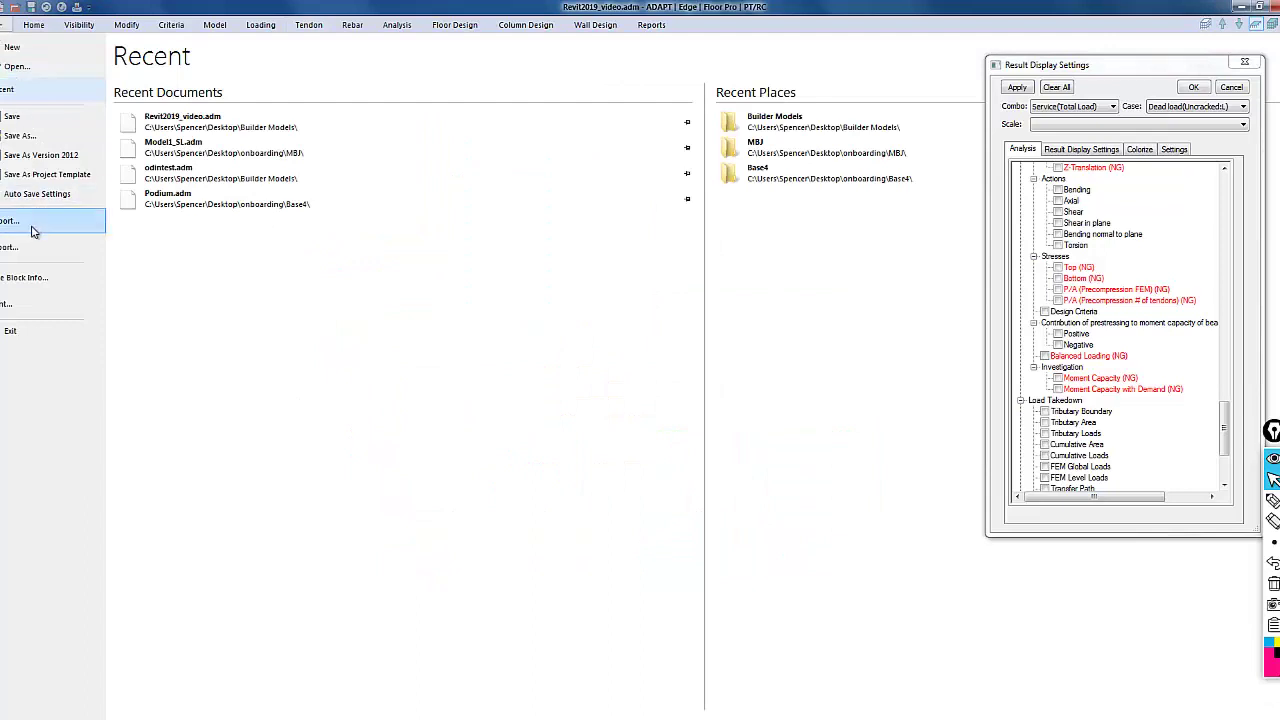
click(29, 252)
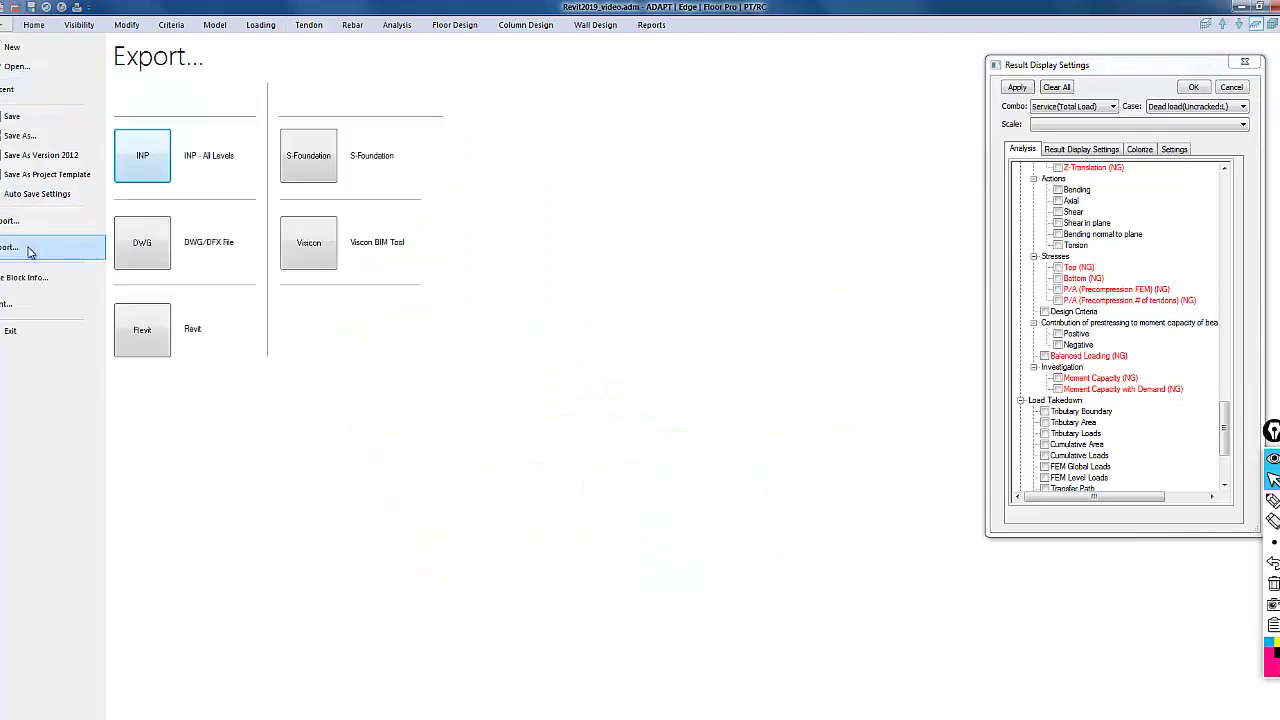
click(150, 168)
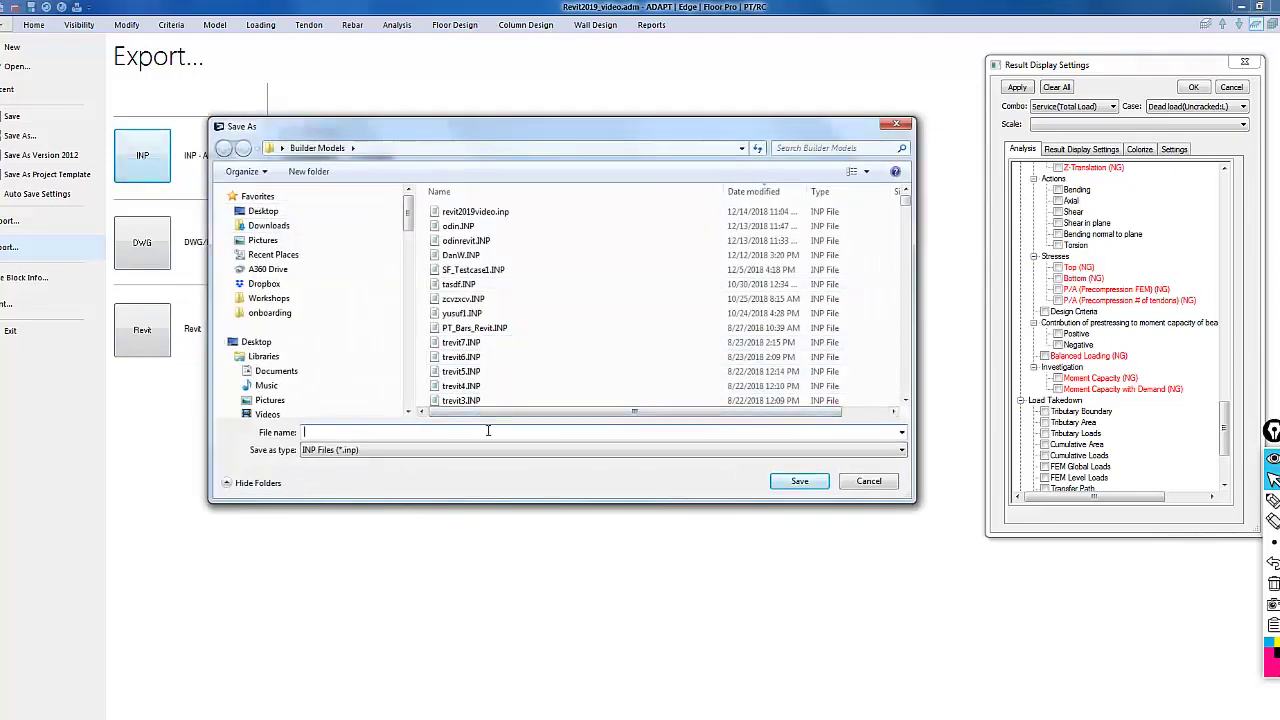
text(revit201)
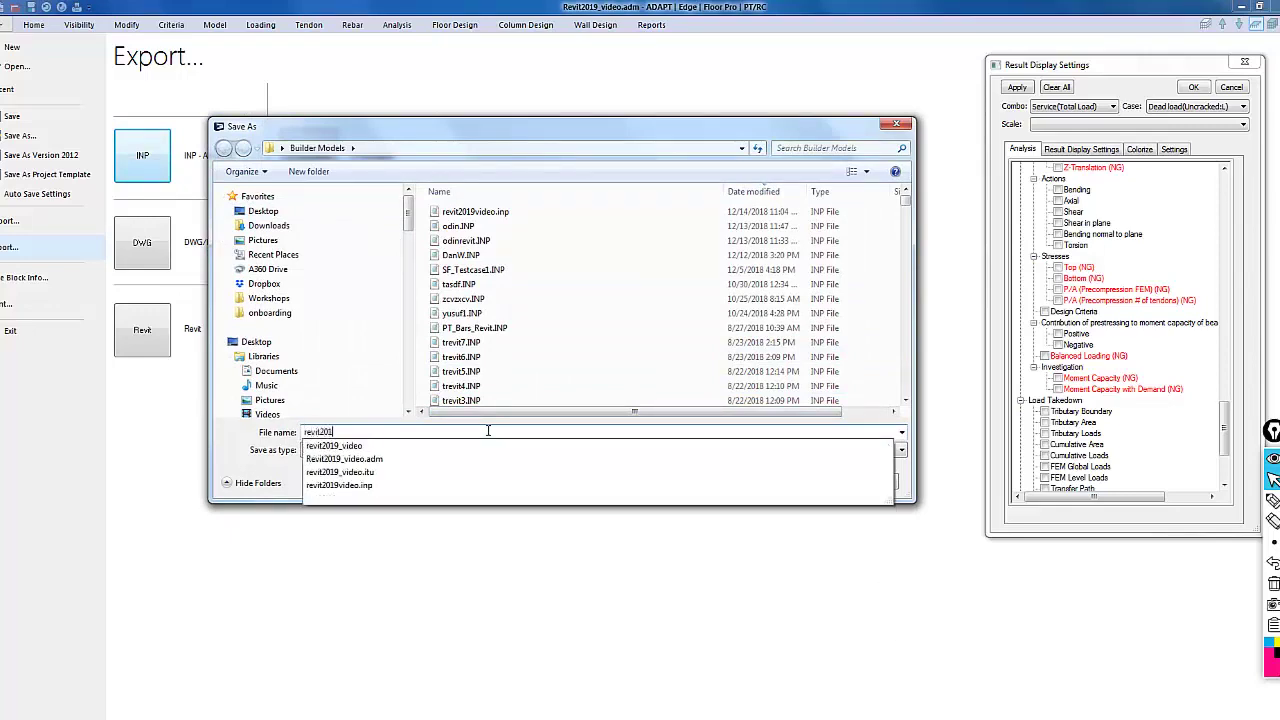
text(9torevit)
key(Return)
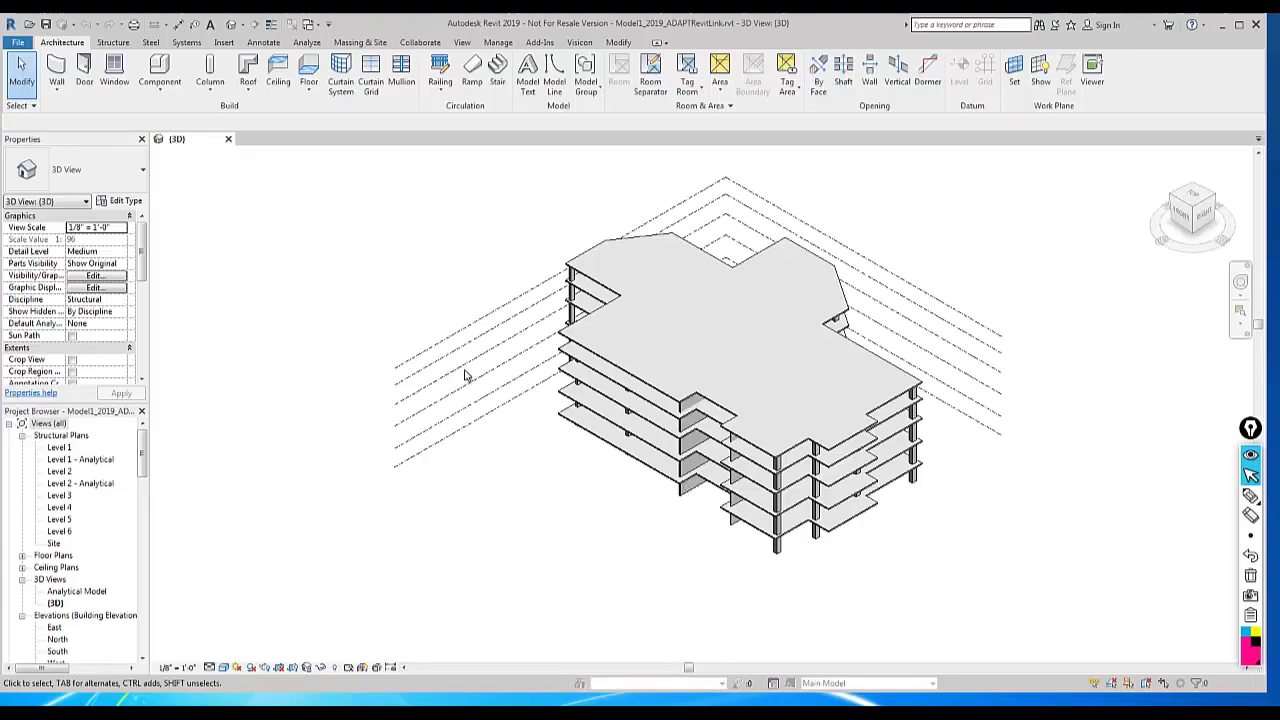
- Use Create Sheet in the Analyze tab's ADAPT panel to choose the exported file
click(303, 31)
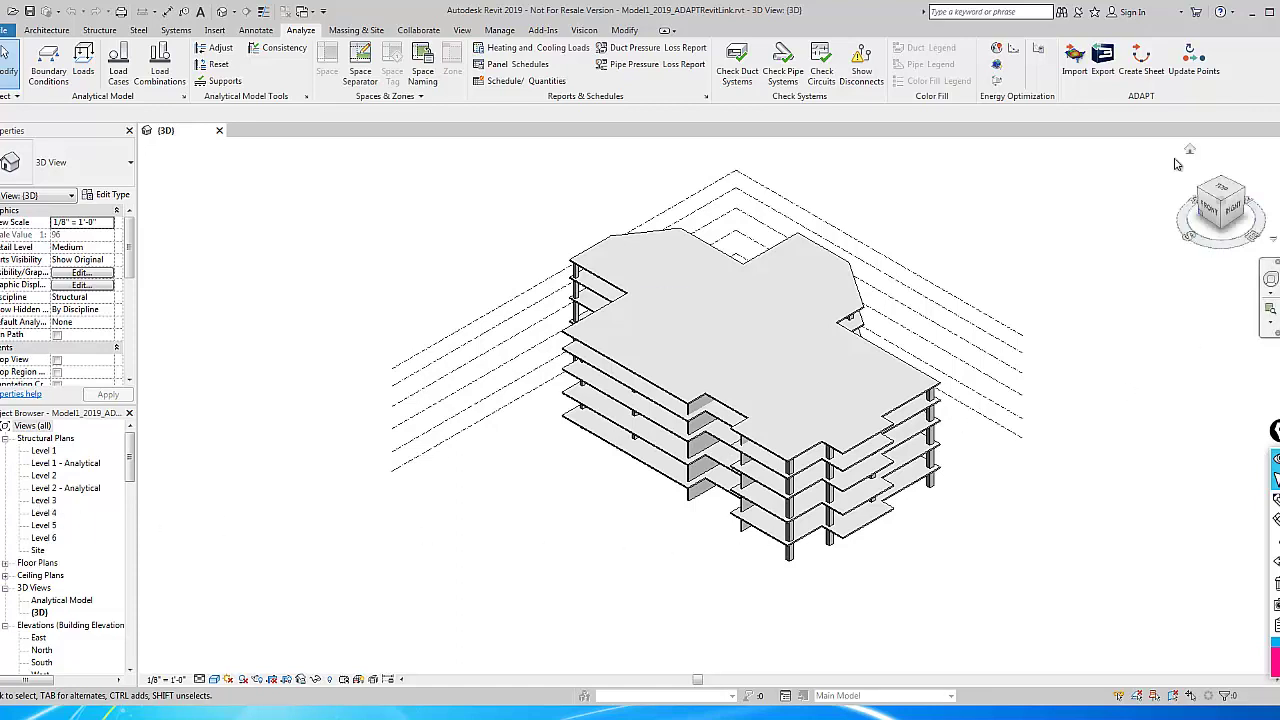
click(1163, 78)
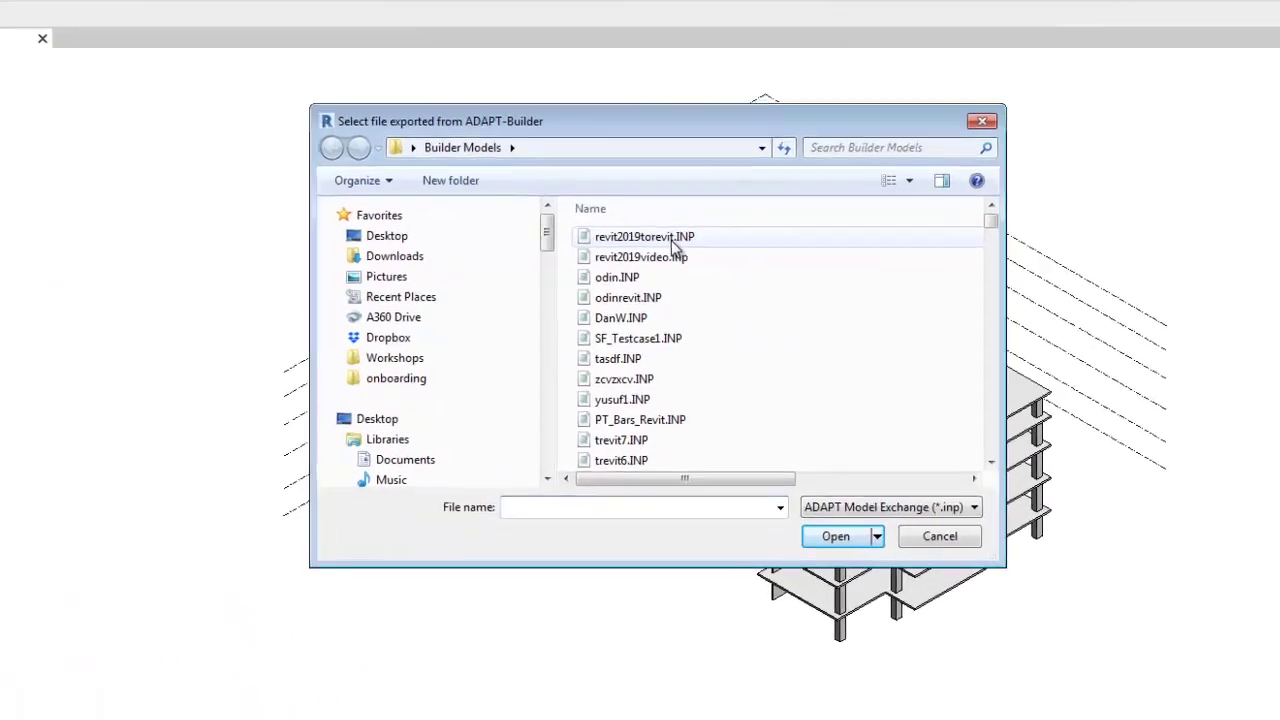
- Load the INP file and target only Revit Level 3 for the ADAPT Level 3 tendons
double_click(655, 286)
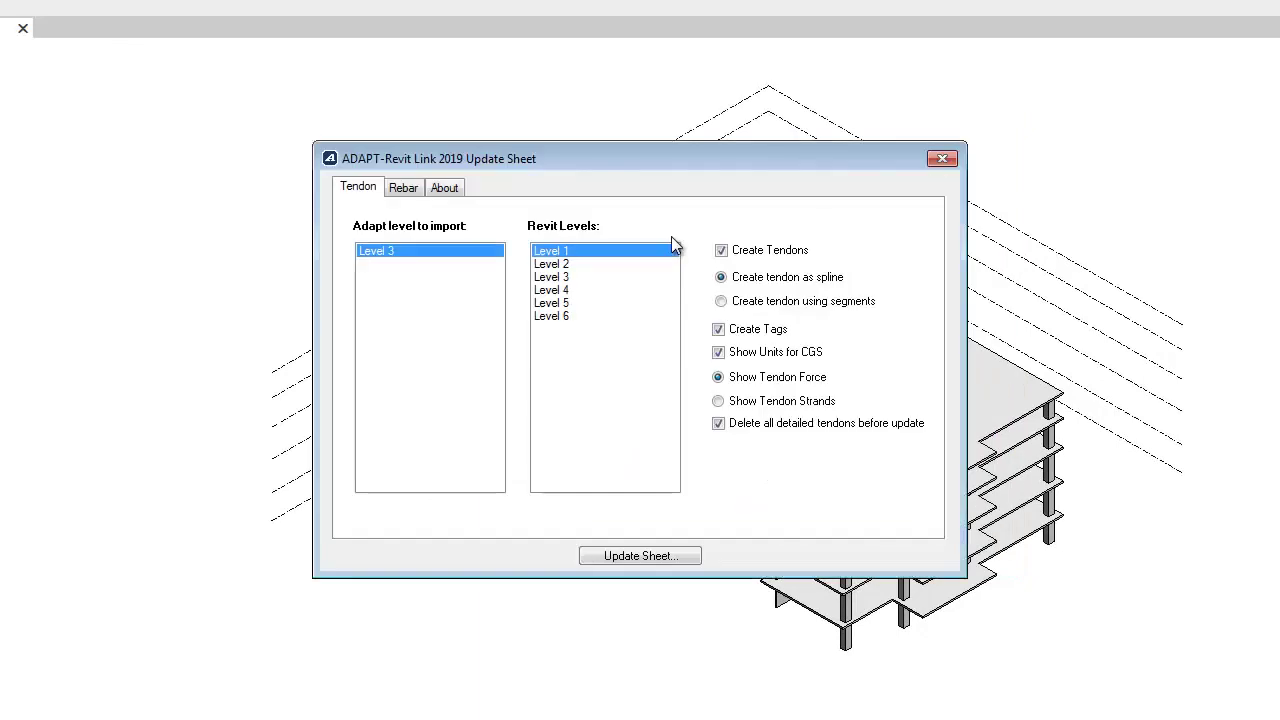
click(552, 251)
click(550, 277)
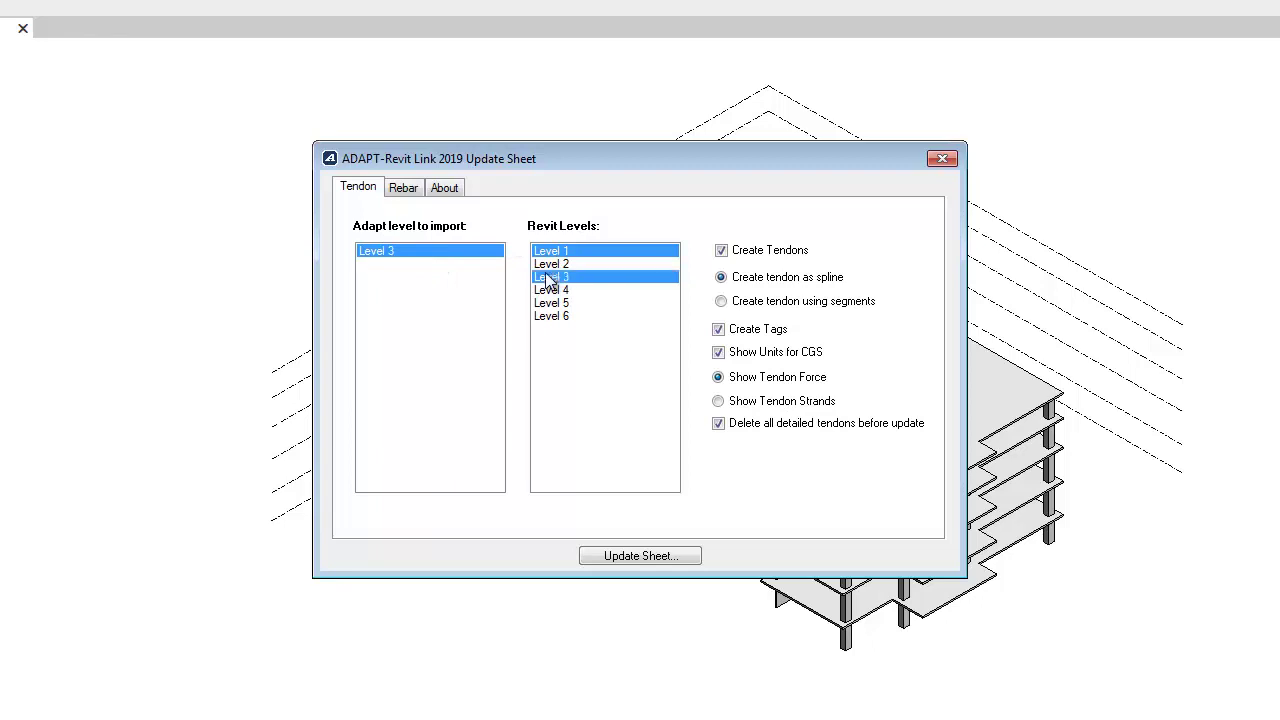
click(556, 253)
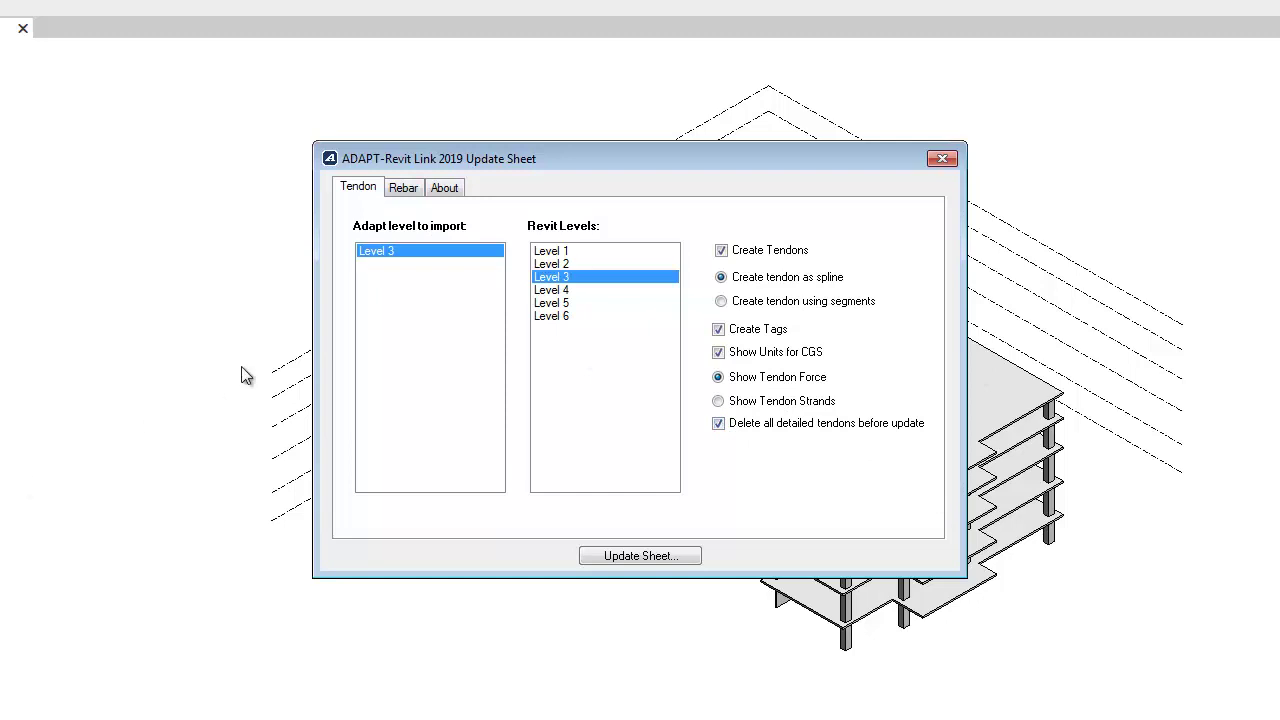
- Target only Revit Level 3 in the rebar options, update the sheet and accept the off-axis warnings
click(405, 192)
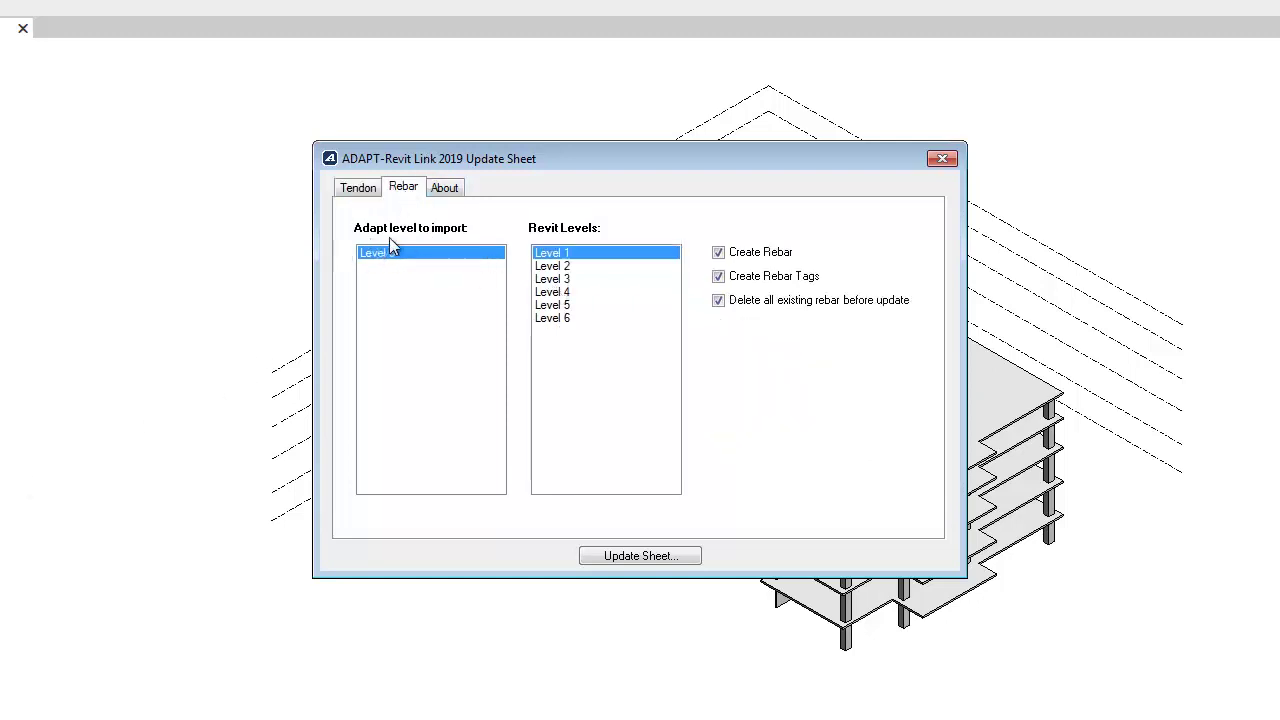
ctrl+click(555, 280)
click(560, 278)
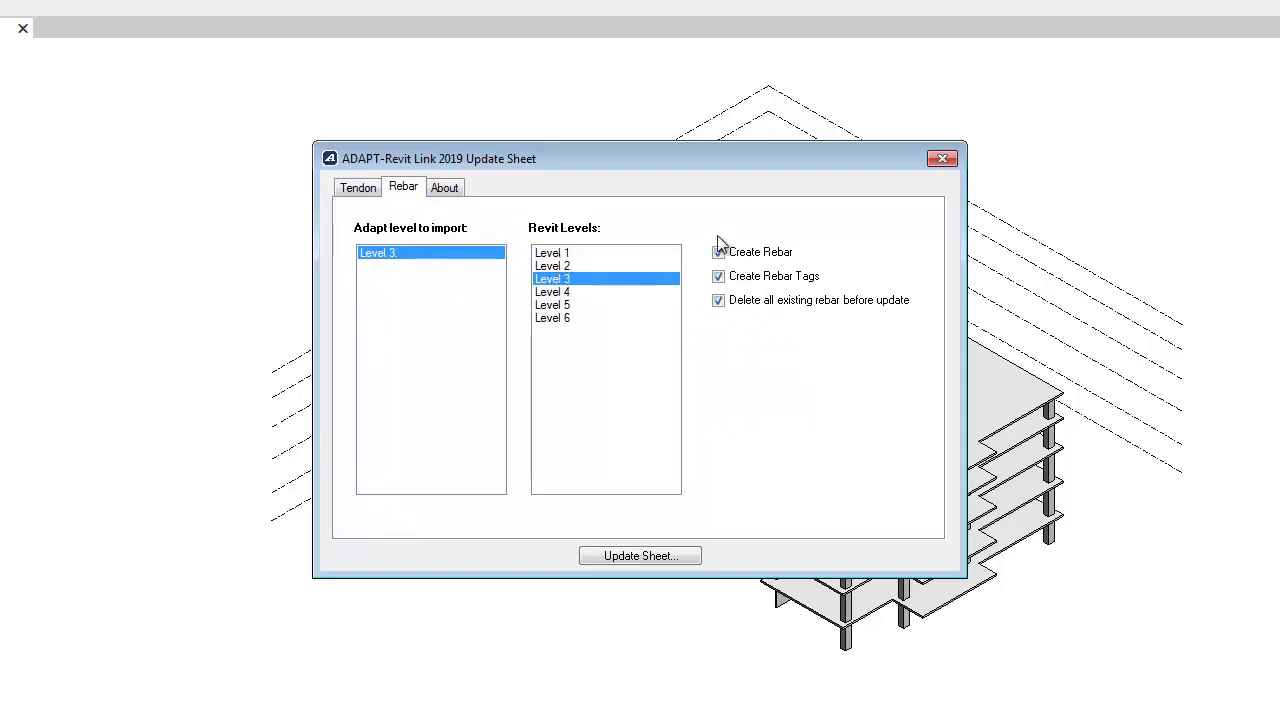
click(663, 278)
click(666, 551)
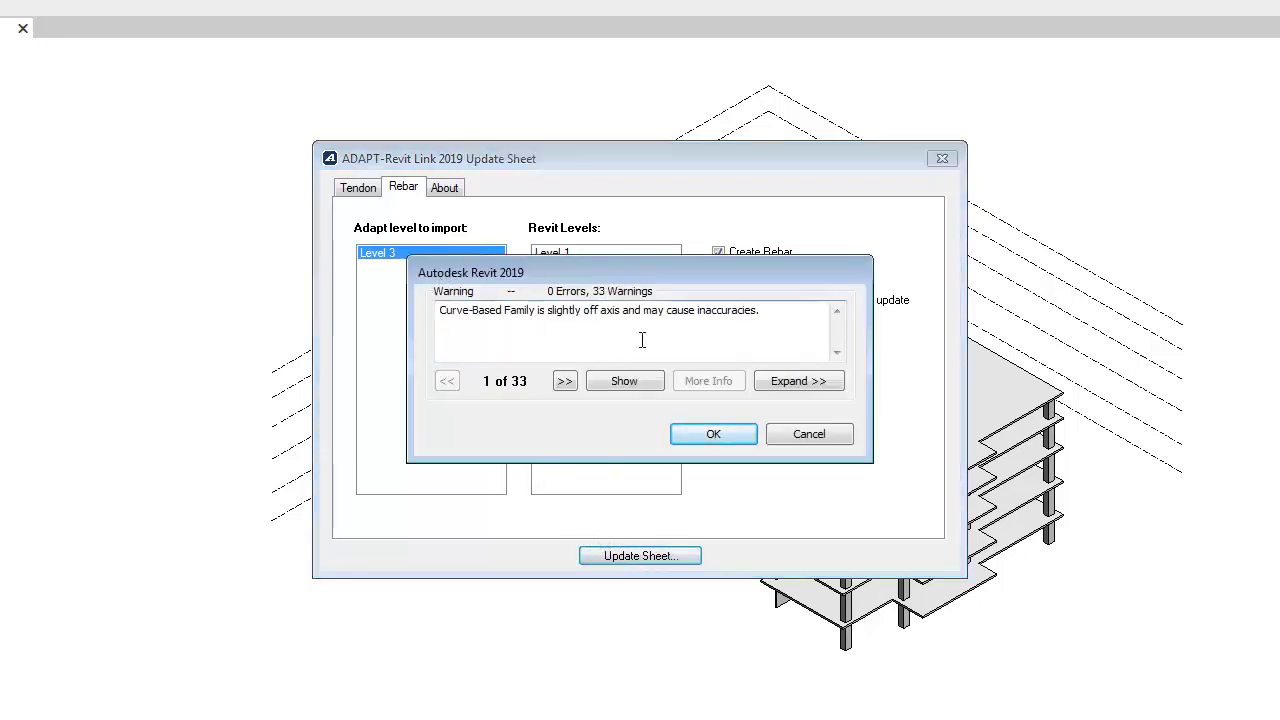
click(739, 432)
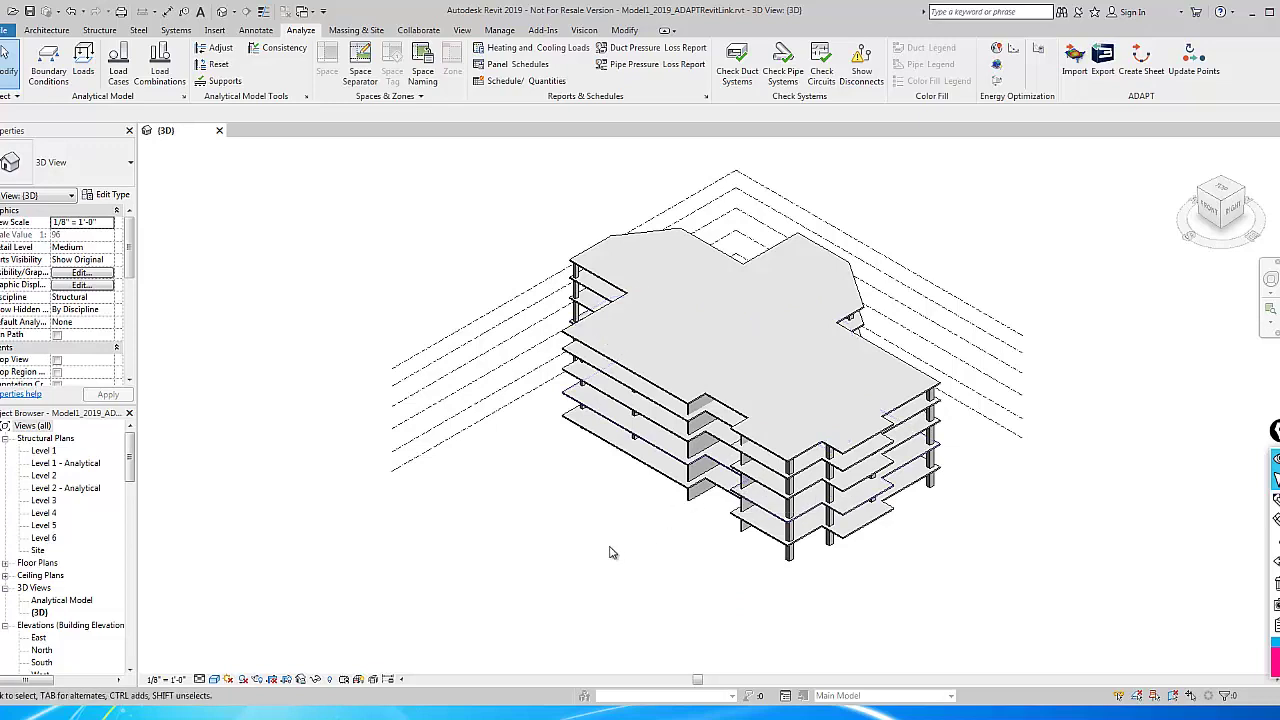
- Open the Level 3 structural plan and zoom around to inspect the imported tendons and force tags
double_click(45, 501)
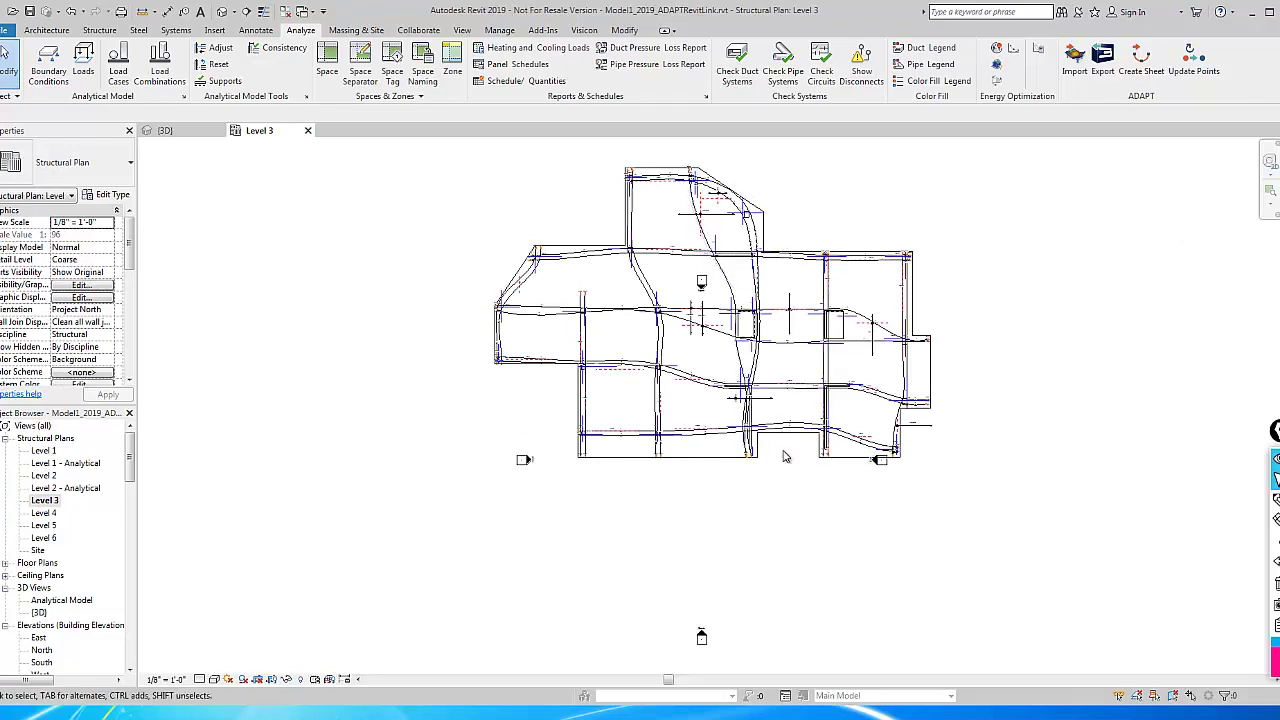
scroll(750, 530, up, 1)
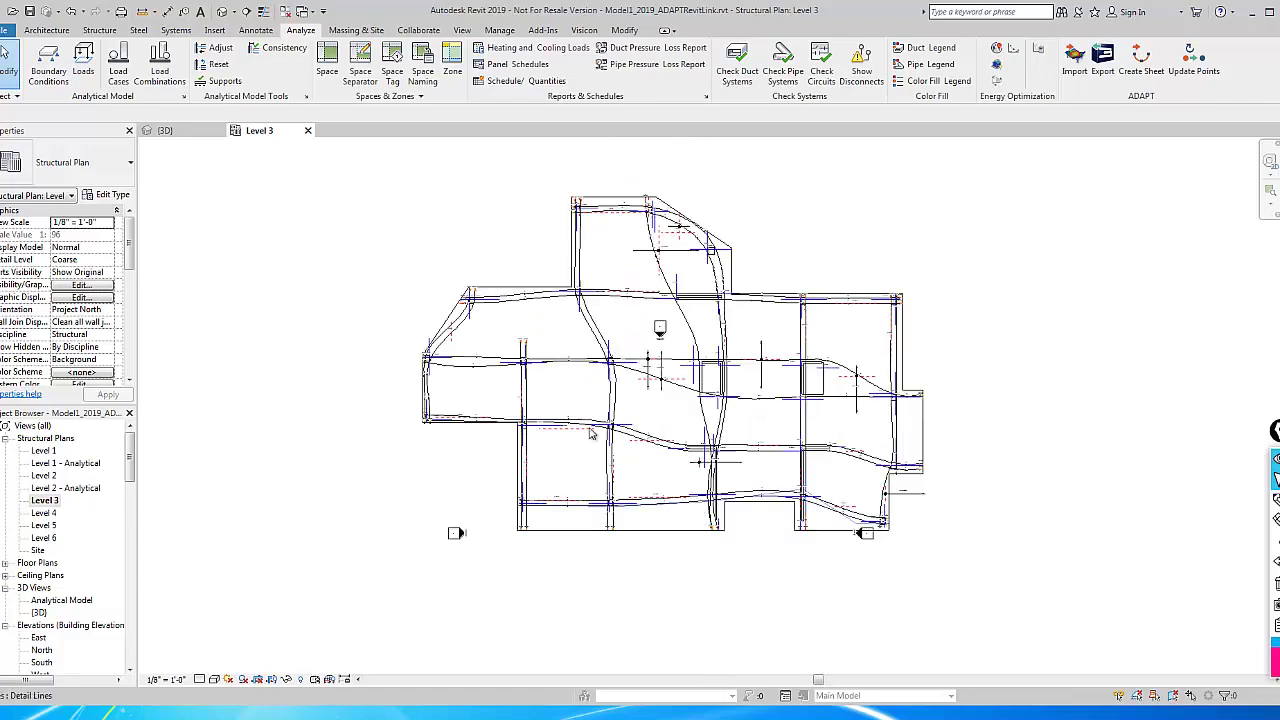
scroll(535, 352, up, 1)
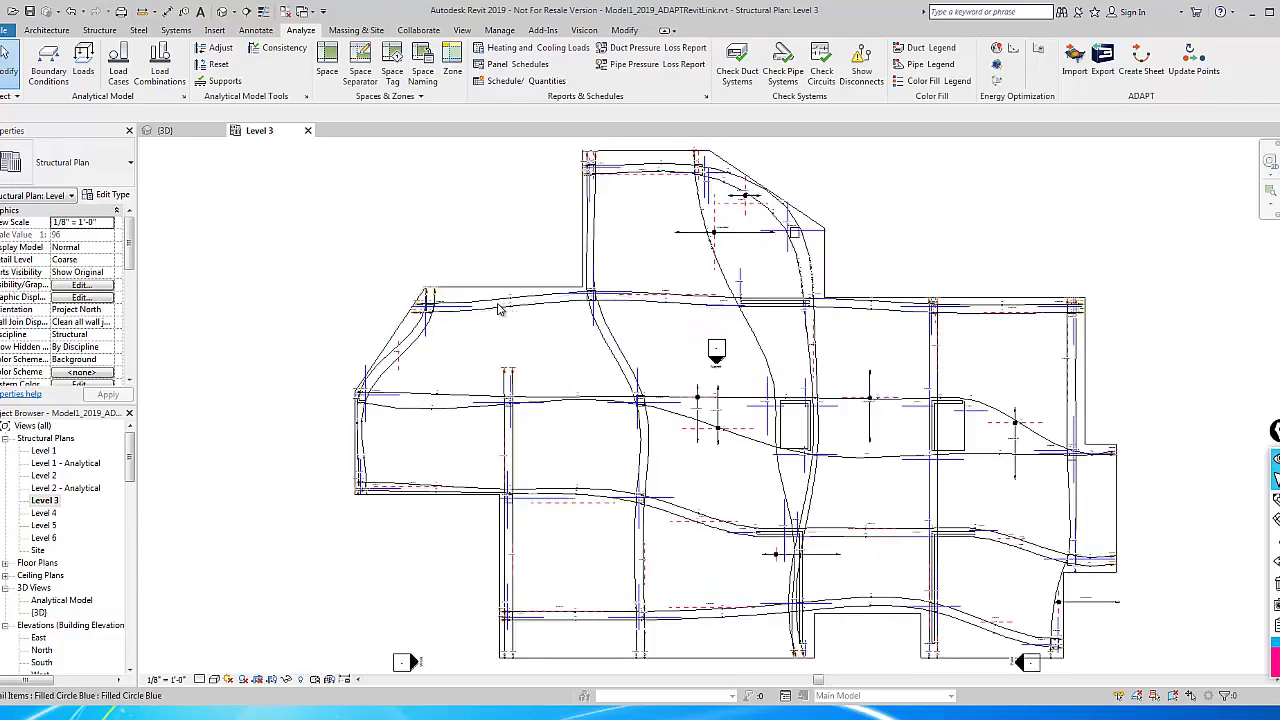
scroll(505, 311, up, 1)
scroll(529, 311, up, 2)
scroll(514, 304, up, 1)
scroll(400, 340, up, 1)
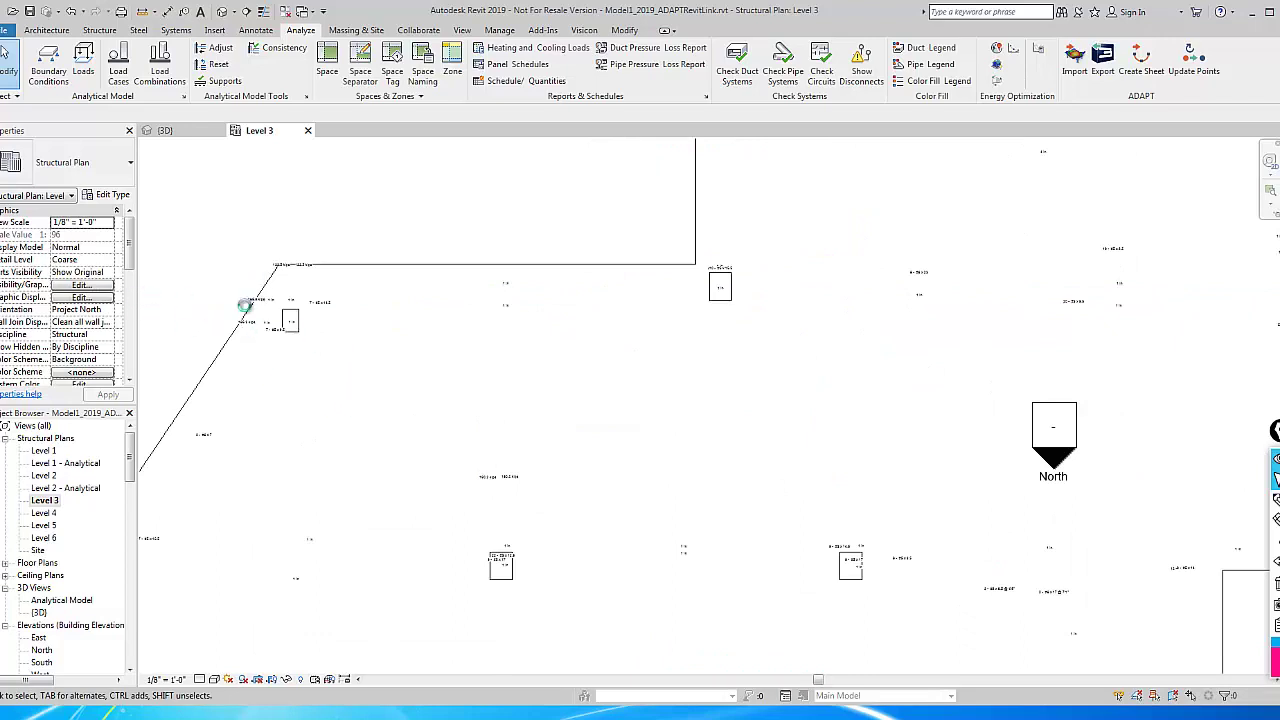
scroll(240, 313, up, 1)
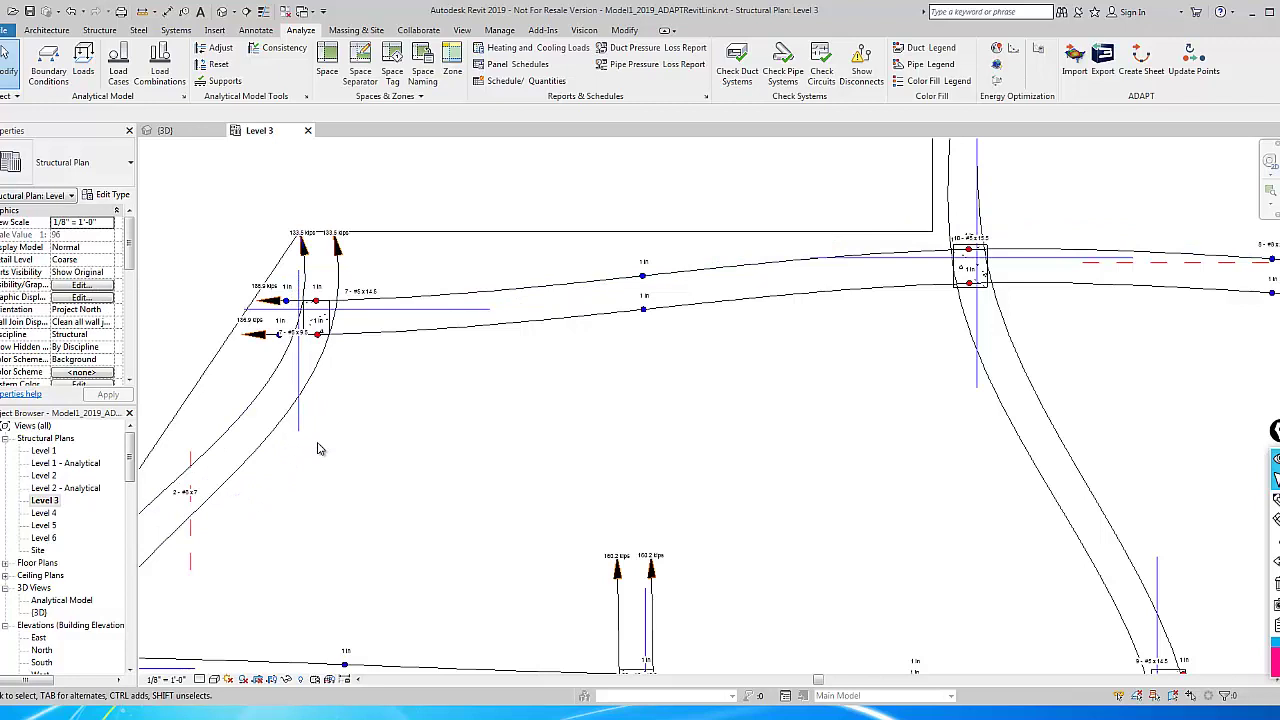
scroll(454, 367, down, 4)
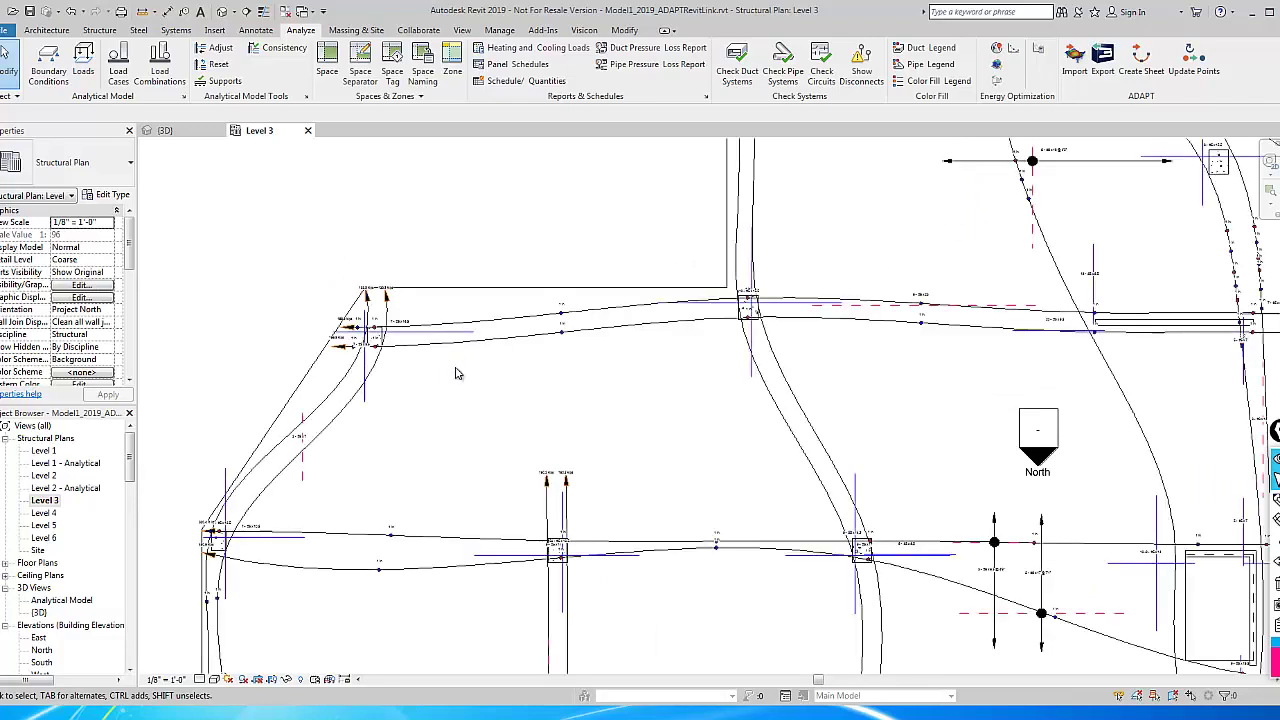
scroll(456, 370, down, 3)
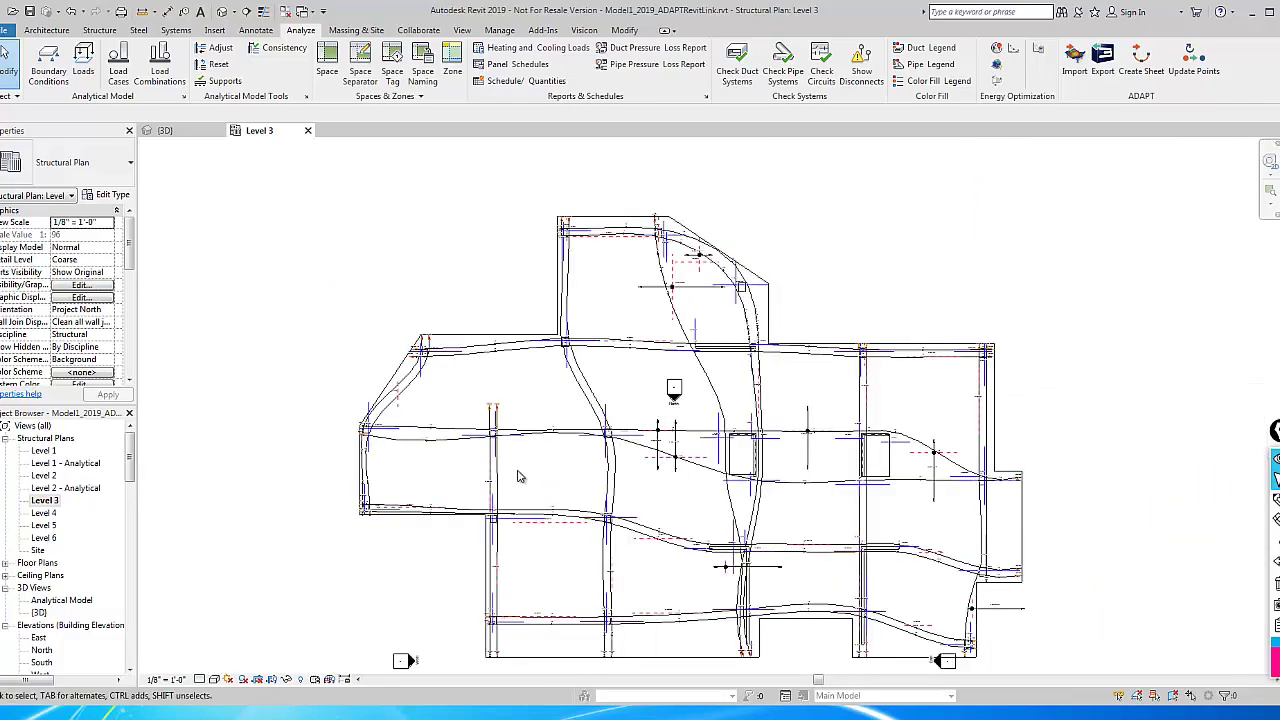
scroll(518, 476, up, 2)
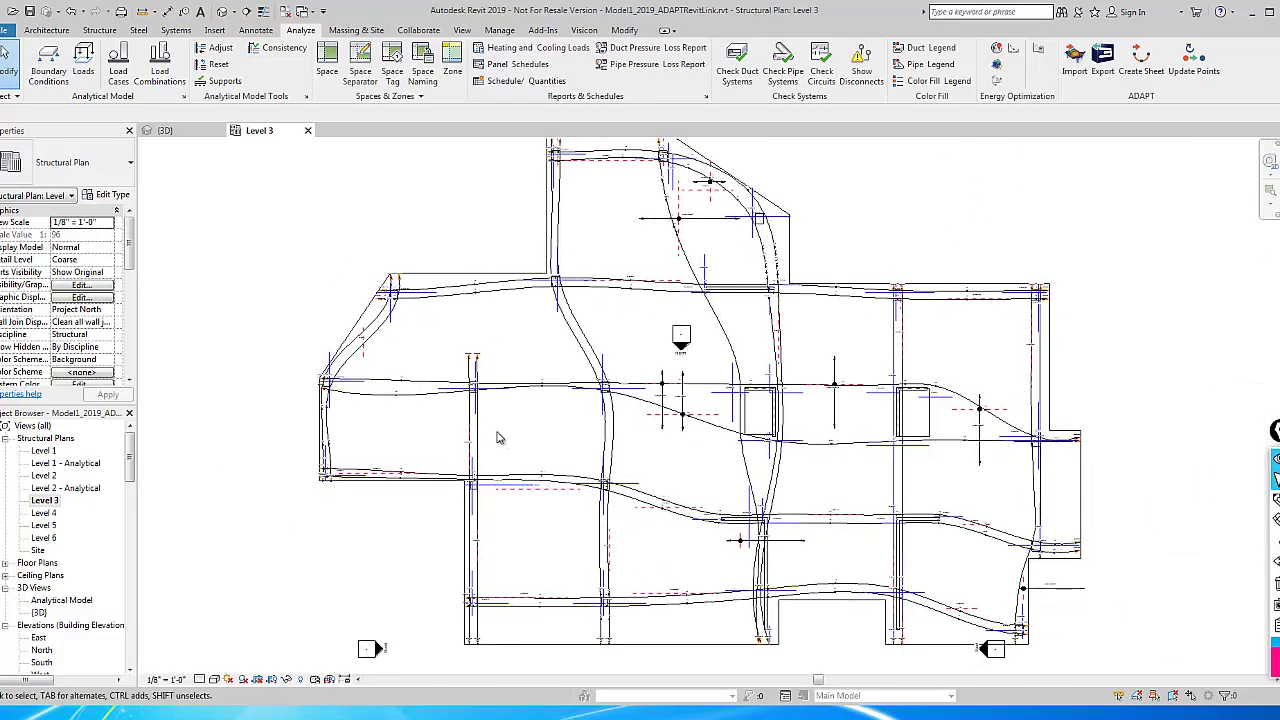
scroll(500, 437, down, 1)
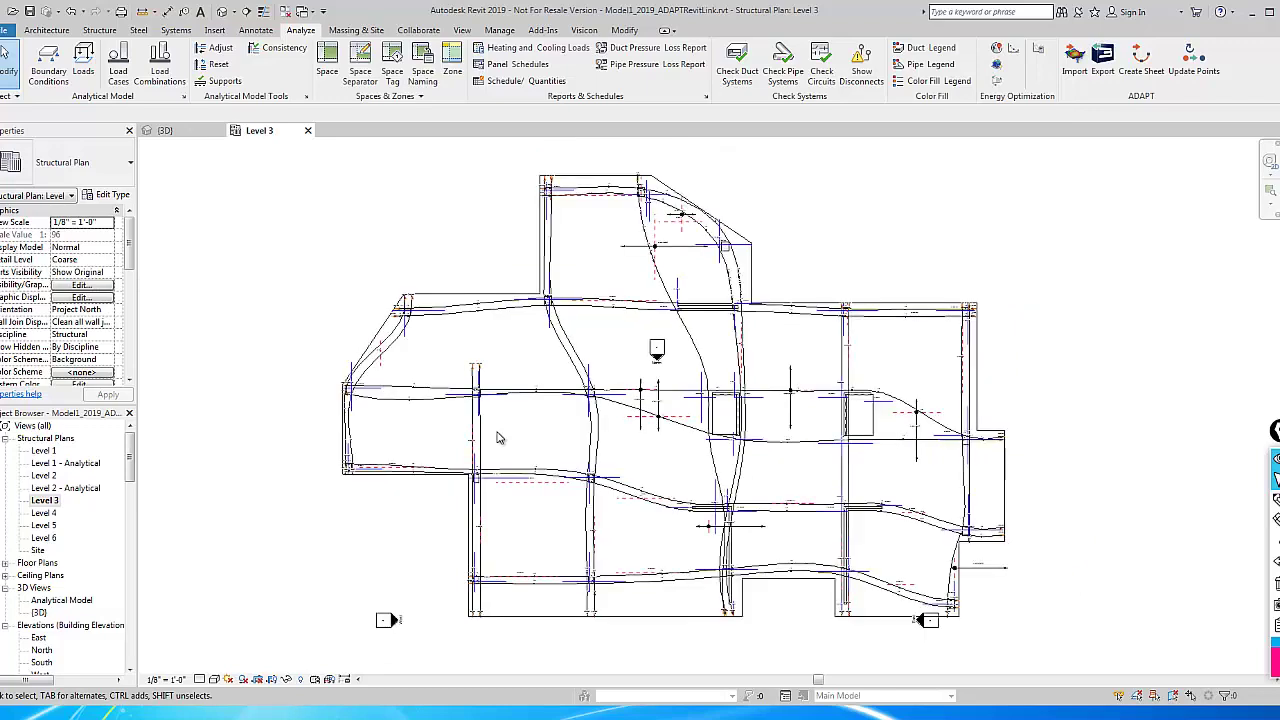